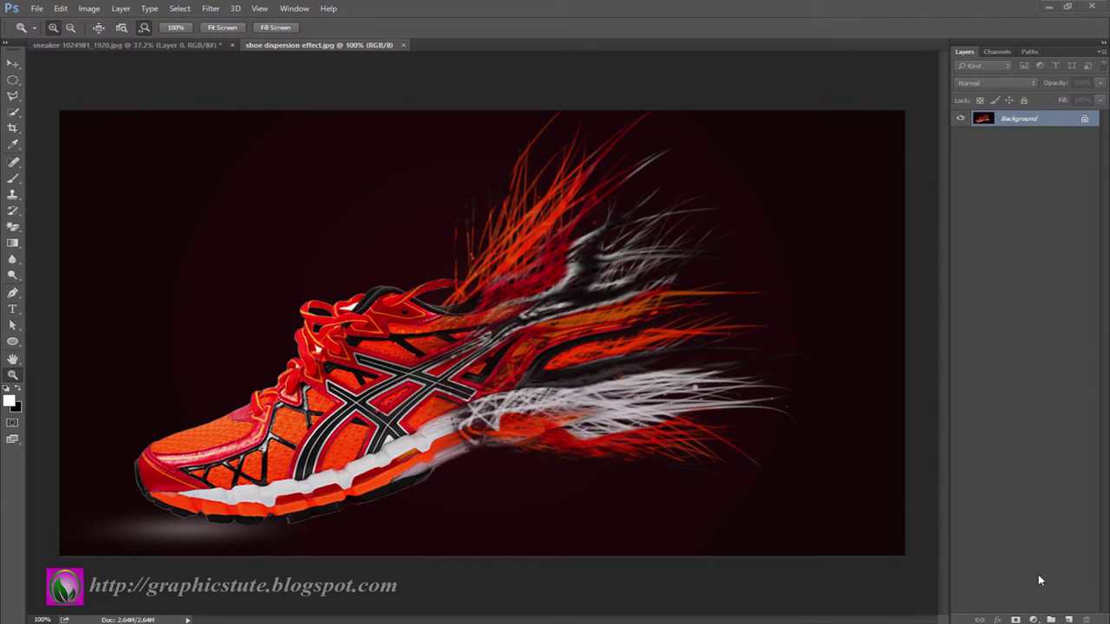
# - On the sneaker photo, paint a Quick Selection over the heel, collar, midsole and outsole
pyautogui.click(186, 46)
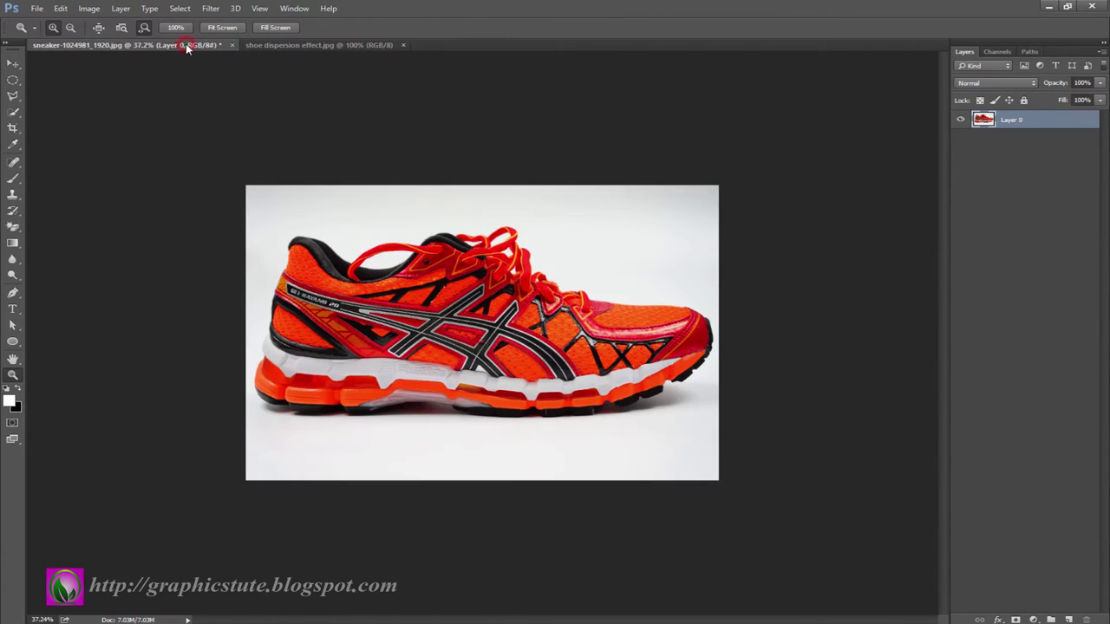
pyautogui.click(387, 330)
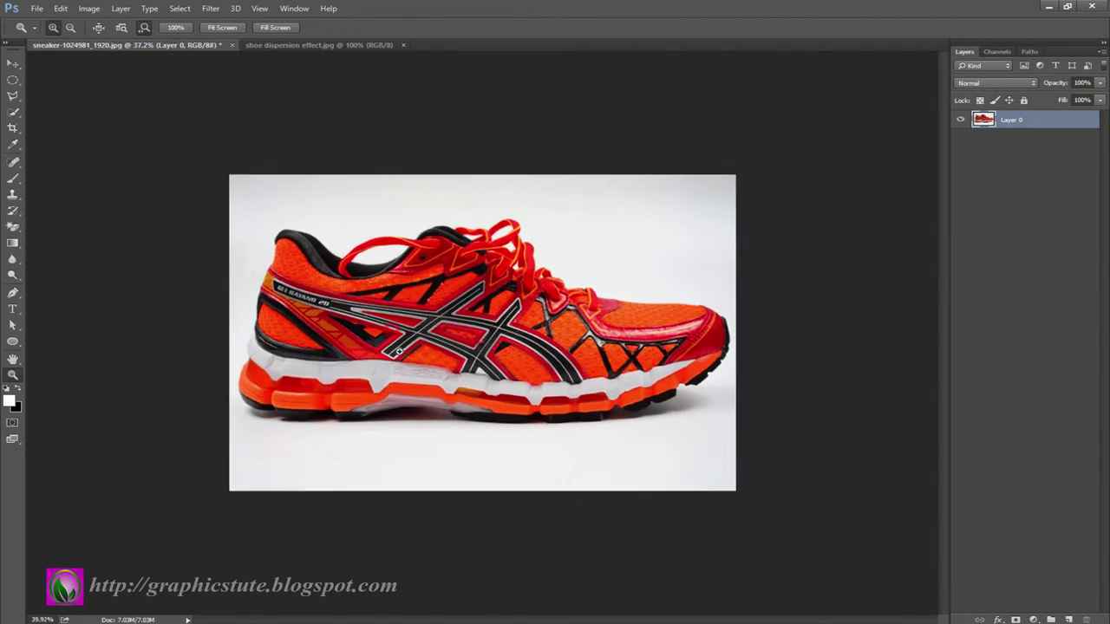
pyautogui.click(13, 111)
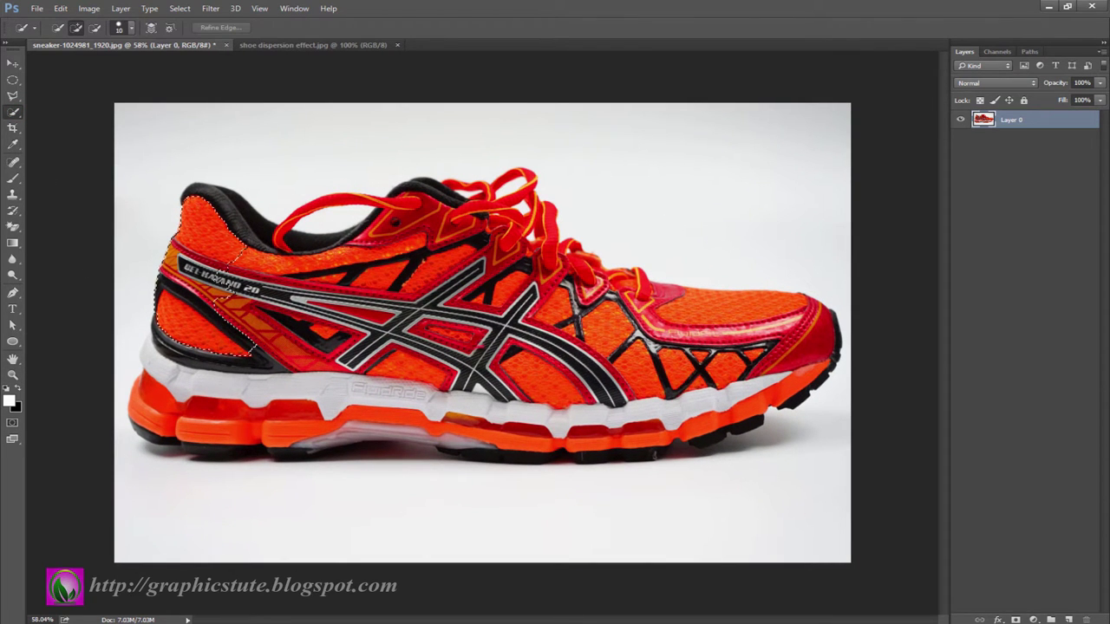
pyautogui.moveTo(257, 344); pyautogui.dragTo(180, 363)
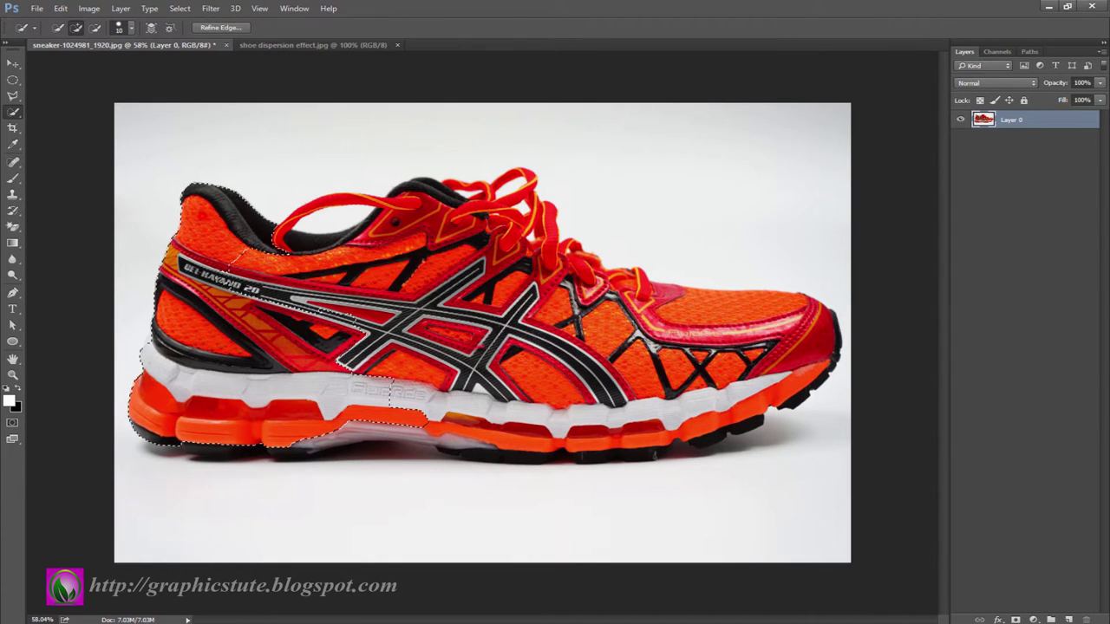
pyautogui.moveTo(209, 217); pyautogui.dragTo(542, 251)
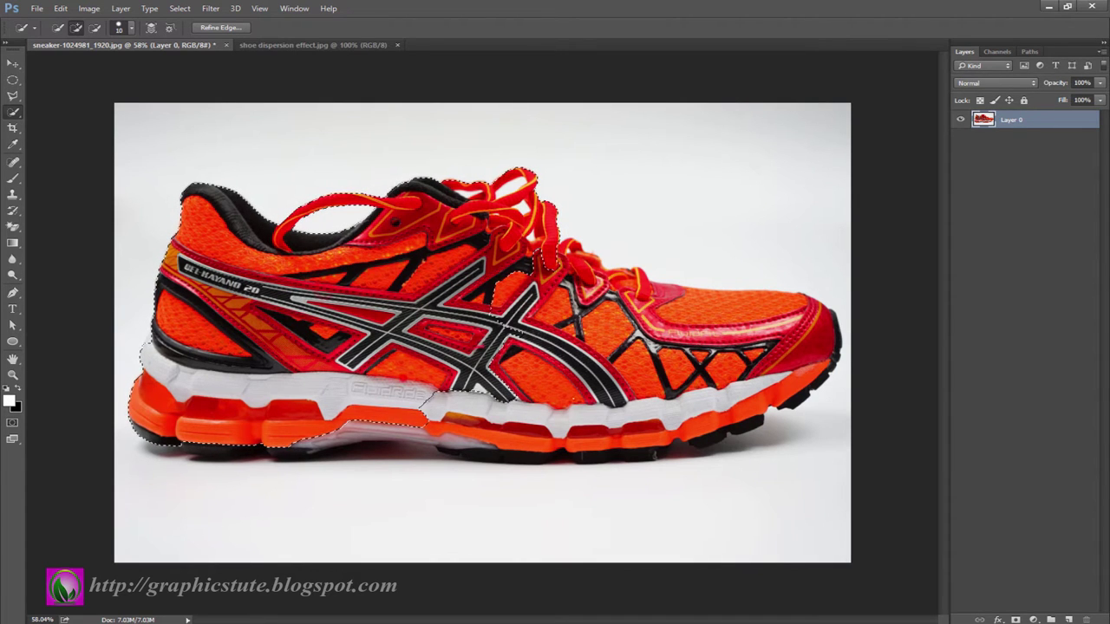
pyautogui.moveTo(460, 413)
pyautogui.mouseDown()
pyautogui.moveTo(448, 406)
pyautogui.moveTo(791, 384)
pyautogui.moveTo(684, 372)
pyautogui.mouseUp()
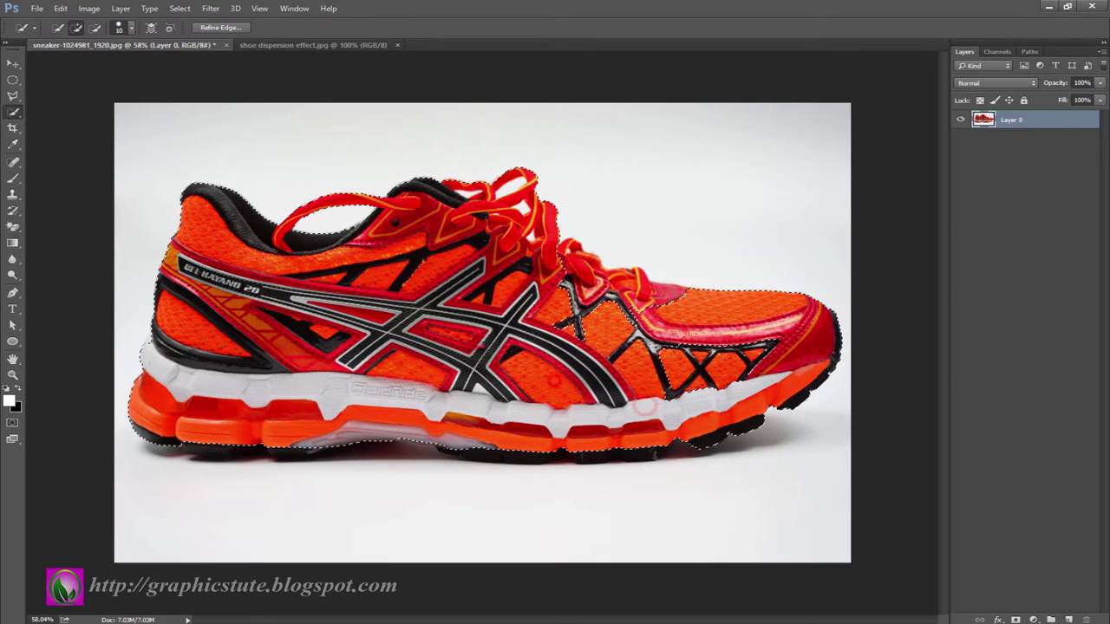
pyautogui.moveTo(685, 451); pyautogui.dragTo(199, 447)
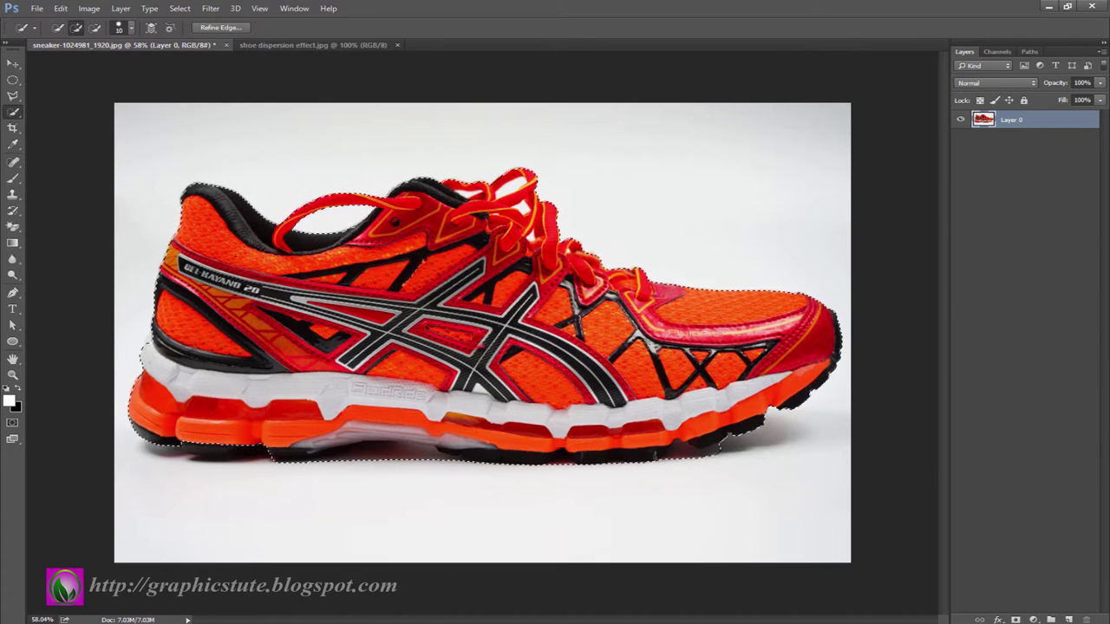
# - Zoom in to 100% and refine the selection edge around the lace gap, toe, sole and heel
pyautogui.press('z')
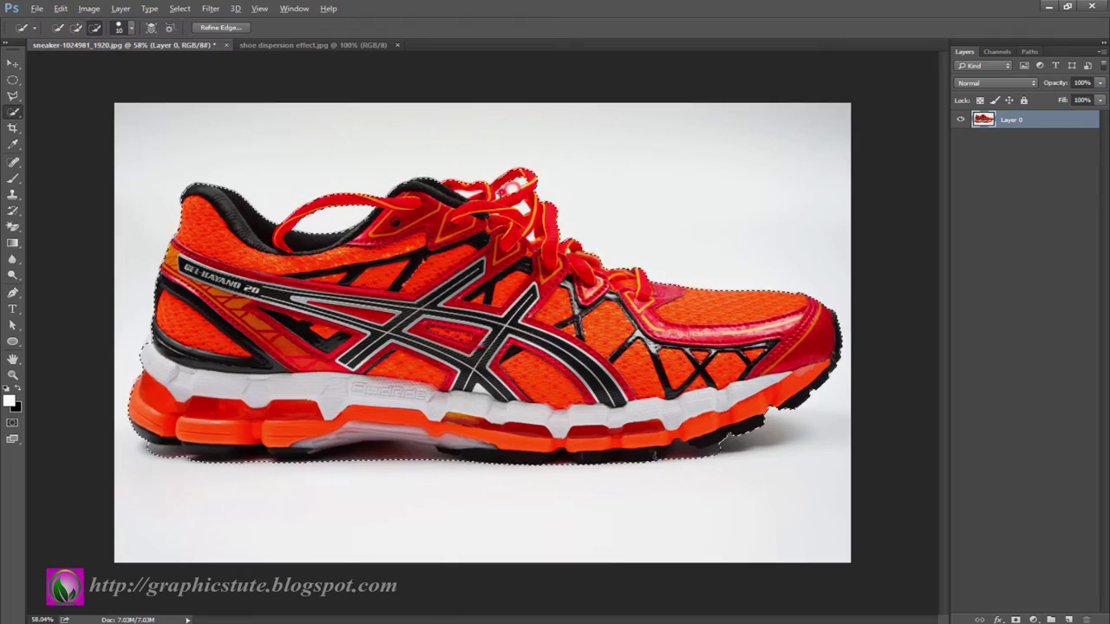
pyautogui.click(448, 425)
pyautogui.click(477, 260)
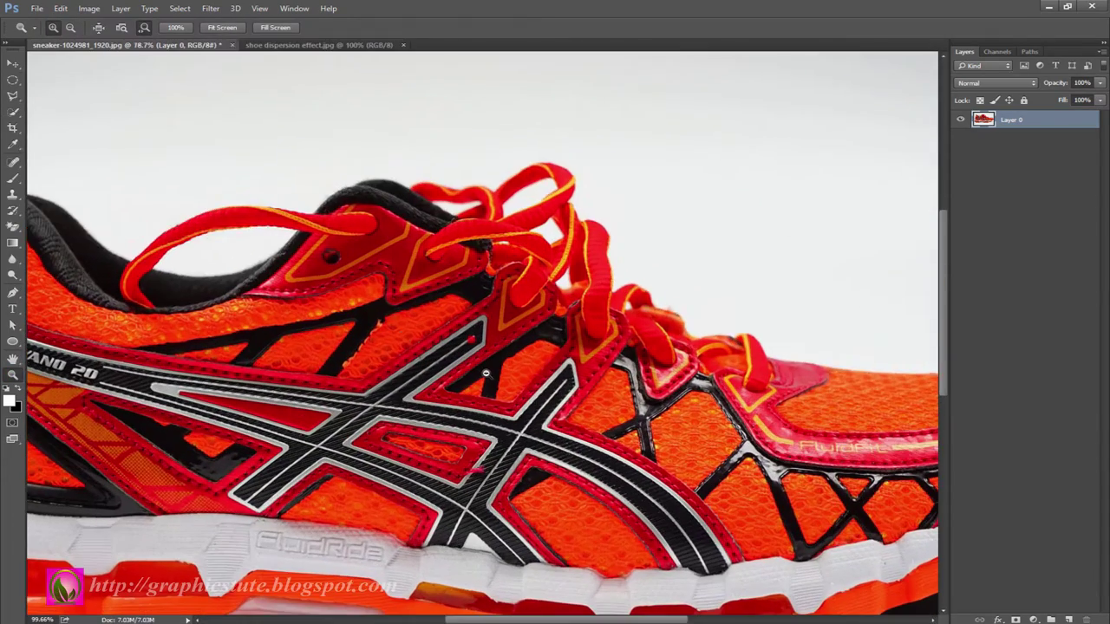
pyautogui.press('w')
pyautogui.keyDown('alt'); pyautogui.click(523, 205); pyautogui.keyUp('alt')
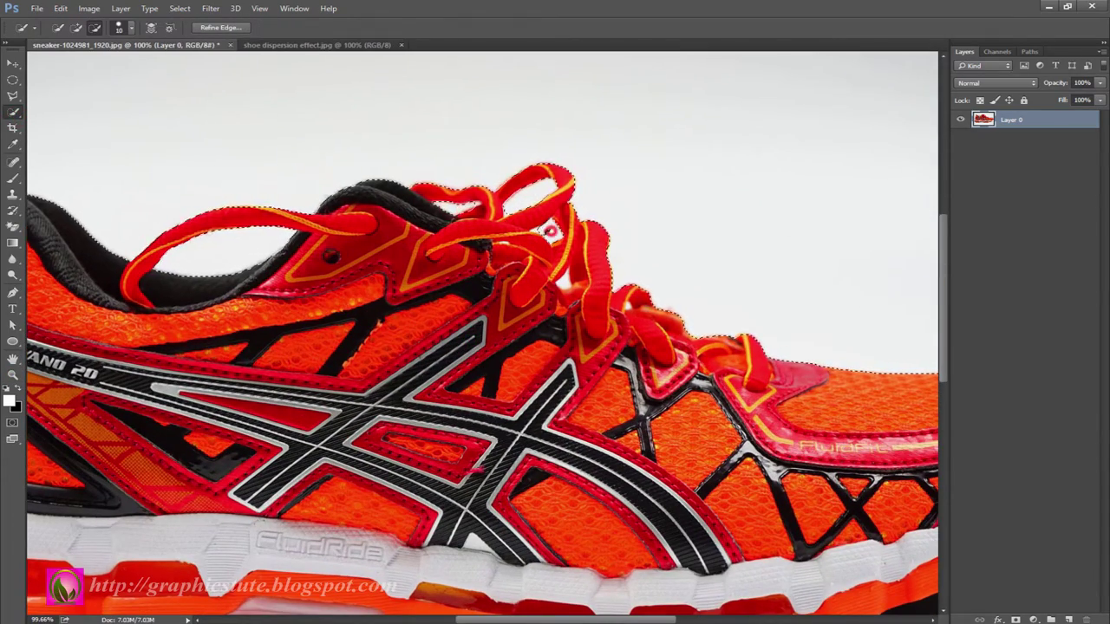
pyautogui.moveTo(586, 352); pyautogui.dragTo(352, 200)
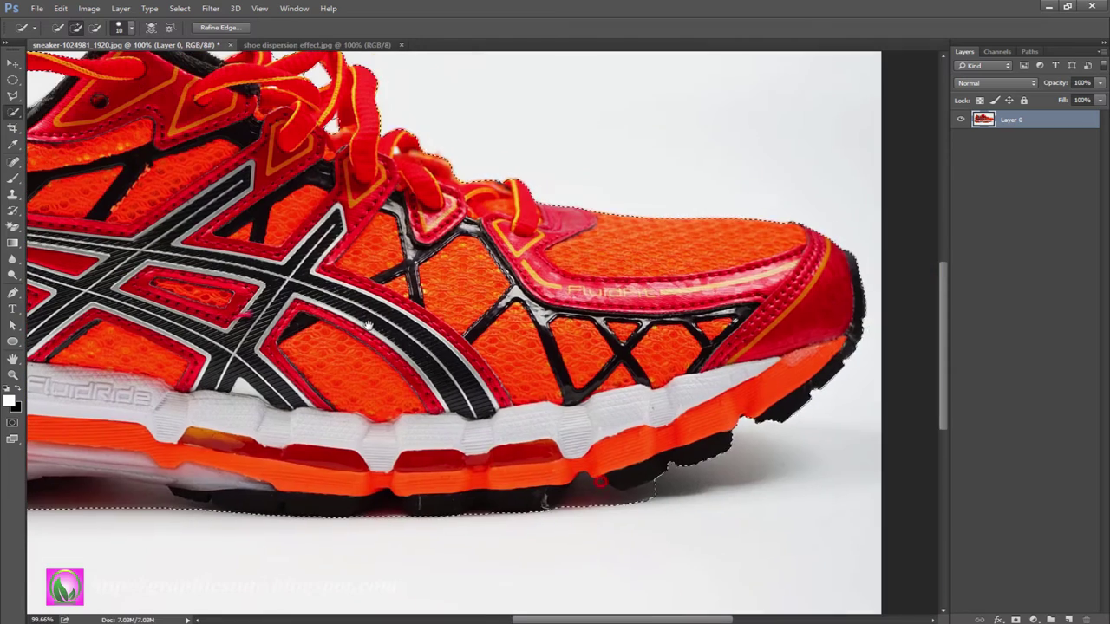
pyautogui.moveTo(664, 492); pyautogui.dragTo(546, 508)
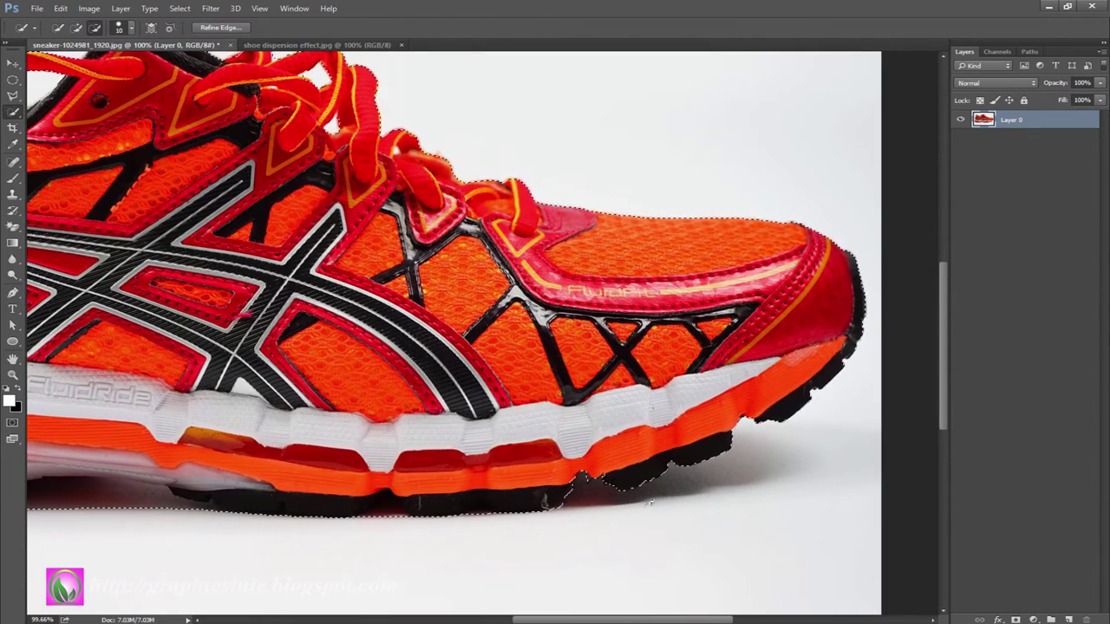
pyautogui.moveTo(225, 578); pyautogui.dragTo(350, 566)
pyautogui.moveTo(416, 512)
pyautogui.mouseDown()
pyautogui.moveTo(507, 512)
pyautogui.moveTo(292, 504)
pyautogui.mouseUp()
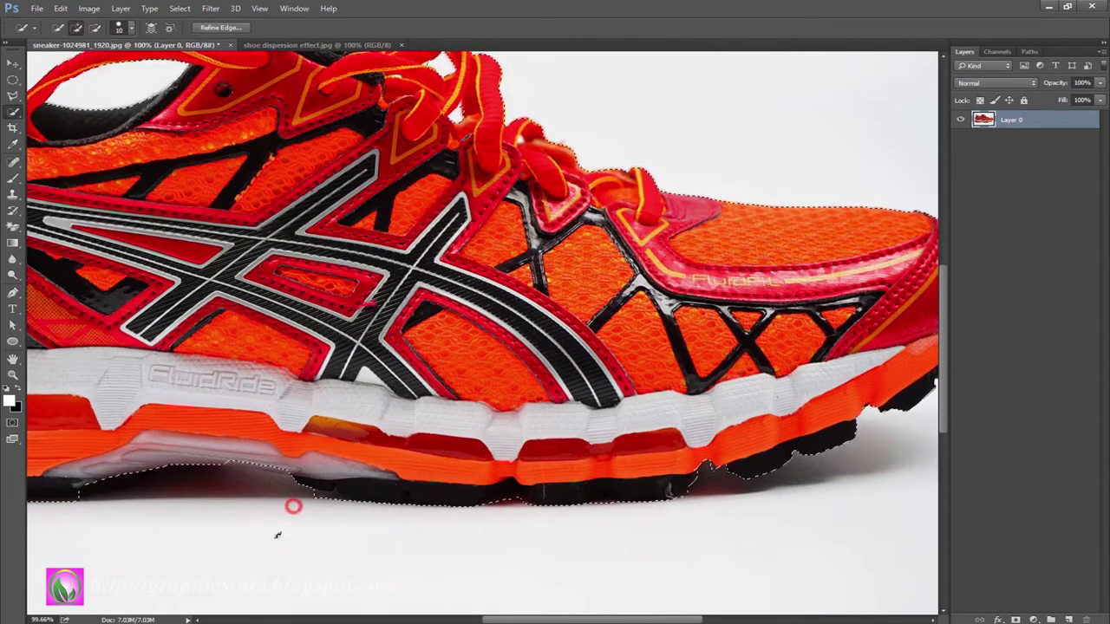
pyautogui.moveTo(218, 537); pyautogui.dragTo(494, 527)
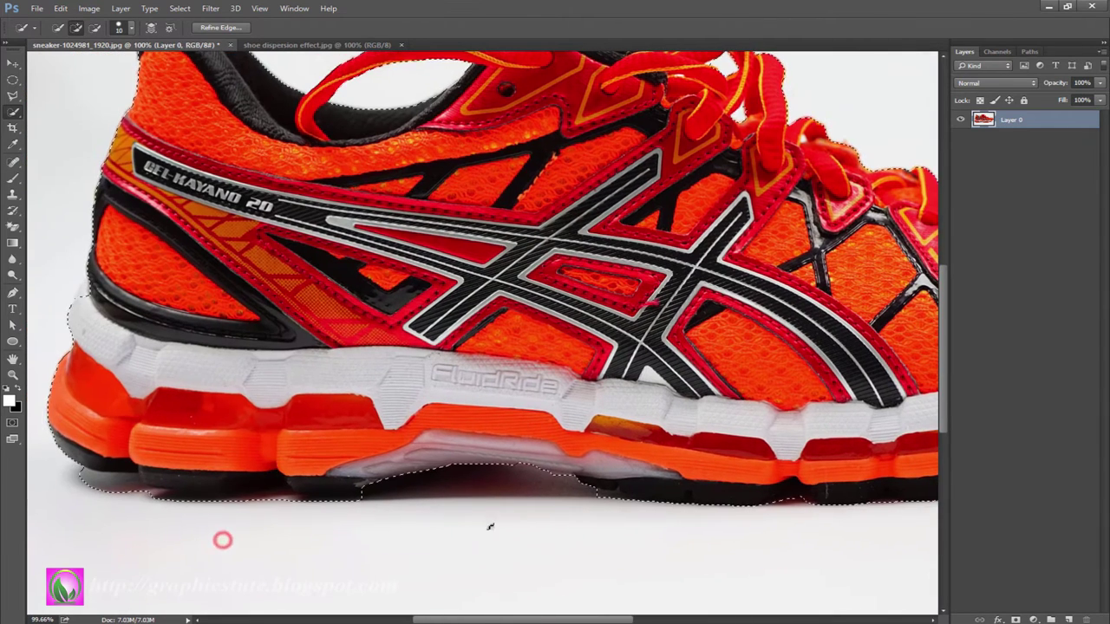
pyautogui.keyDown('alt'); pyautogui.click(280, 505); pyautogui.keyUp('alt')
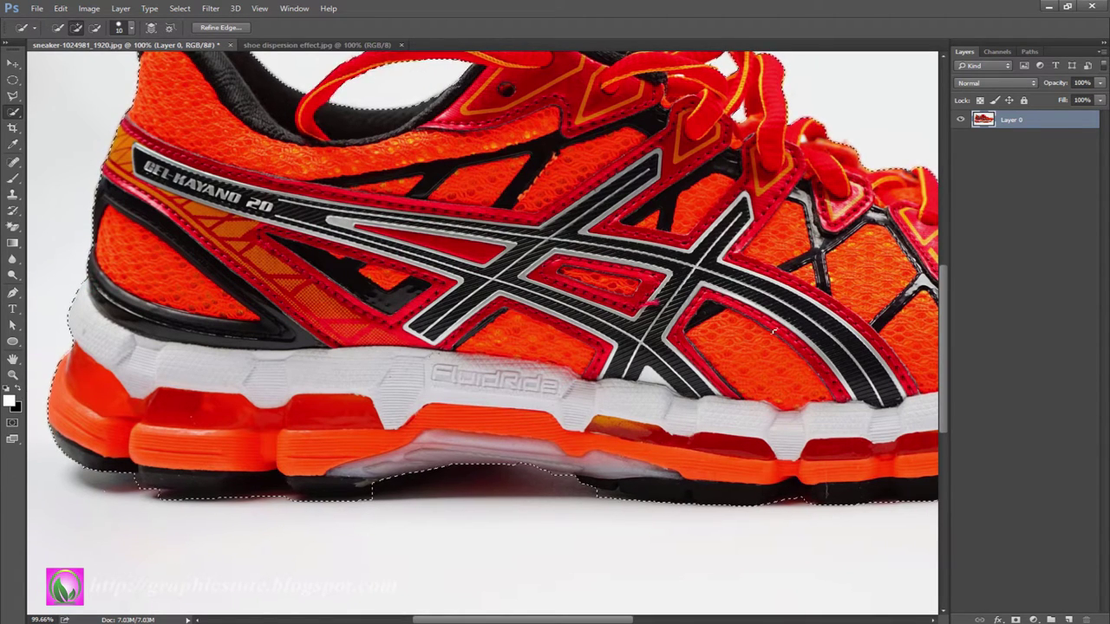
# - Mask the background out of the shoe and pick a soft round brush for cleanup
pyautogui.click(1016, 619)
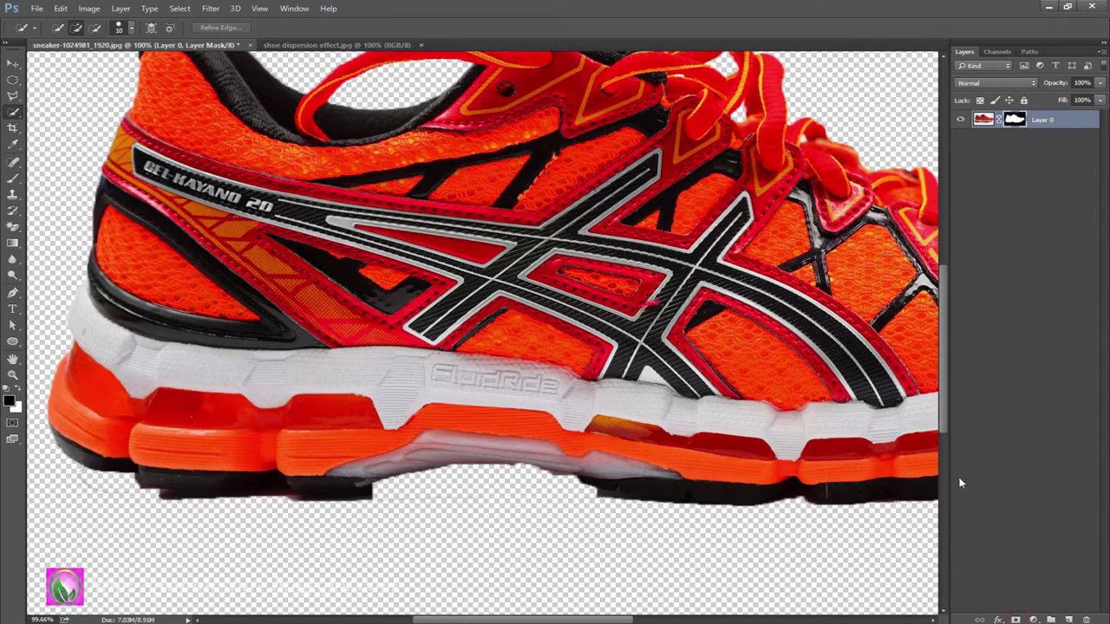
pyautogui.moveTo(691, 404); pyautogui.dragTo(287, 452)
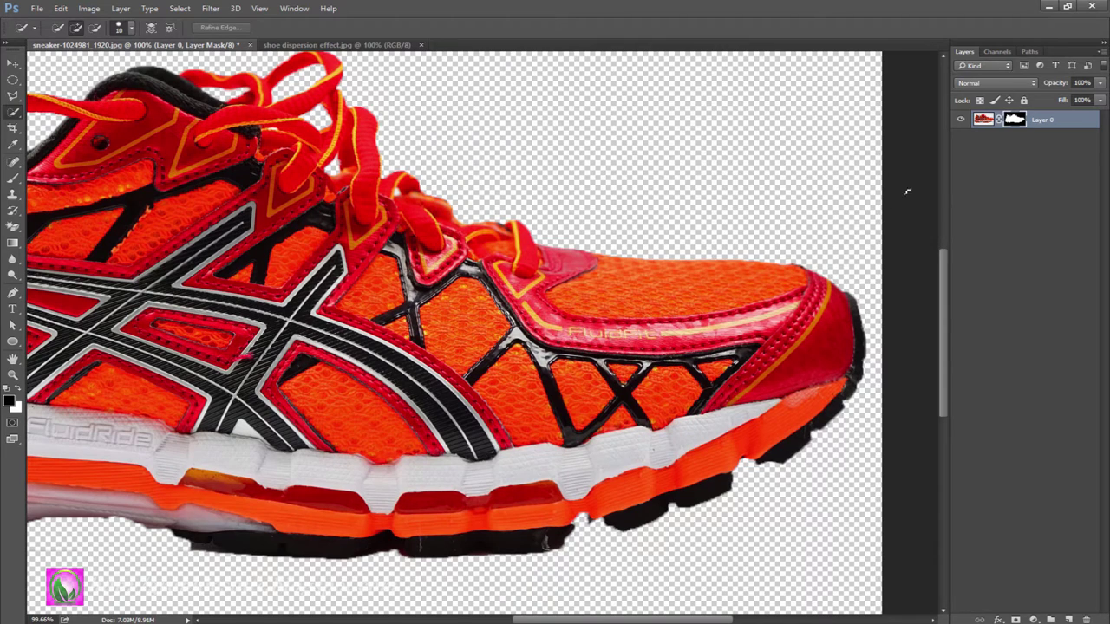
pyautogui.click(11, 177)
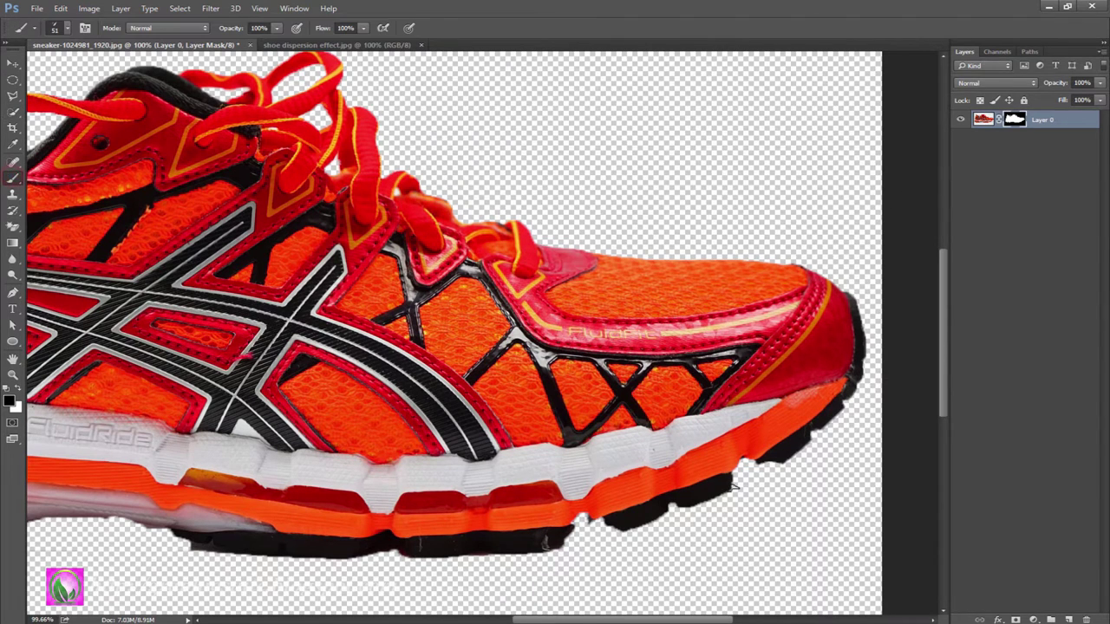
pyautogui.click(69, 30)
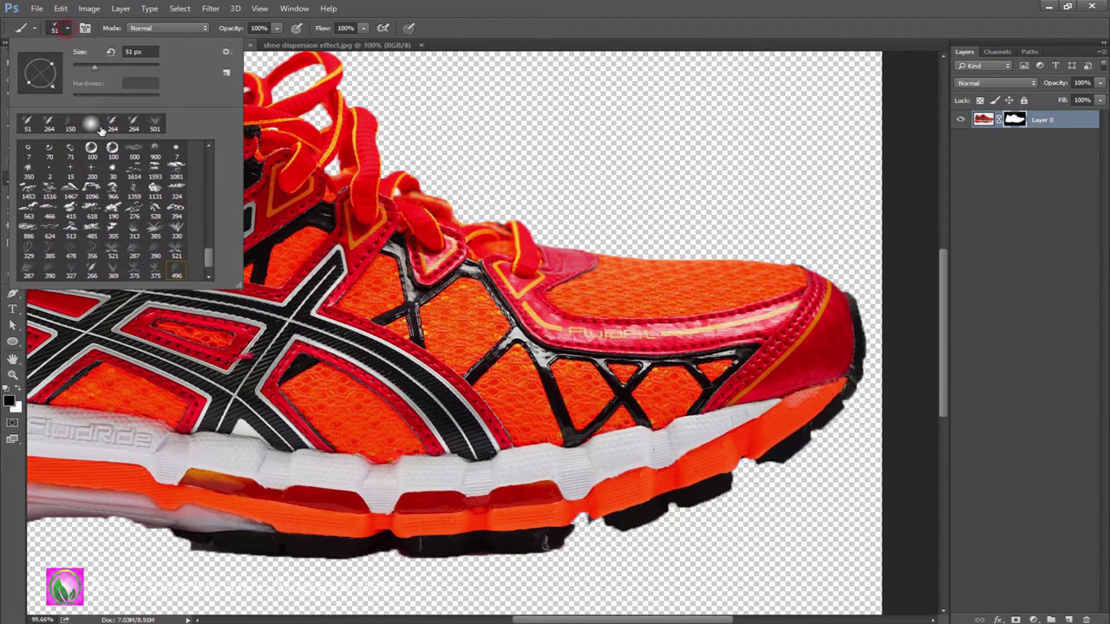
pyautogui.moveTo(211, 259); pyautogui.dragTo(220, 151)
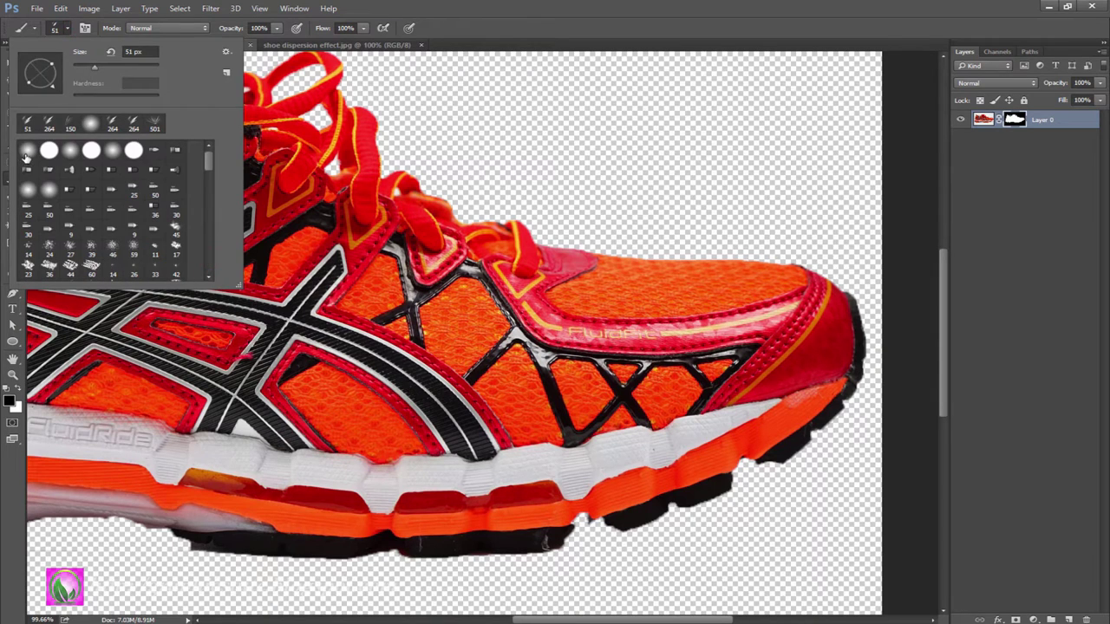
pyautogui.click(26, 152)
pyautogui.click(75, 41)
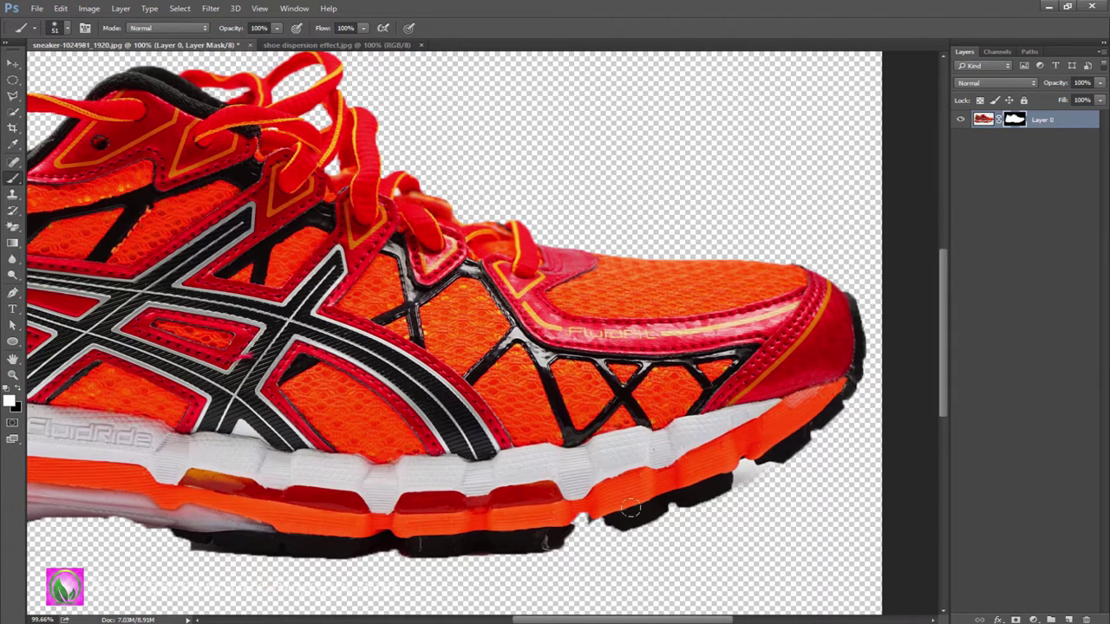
# - Clean up the mask along the sole from the toe to the bottom edge
pyautogui.moveTo(630, 509); pyautogui.dragTo(562, 515)
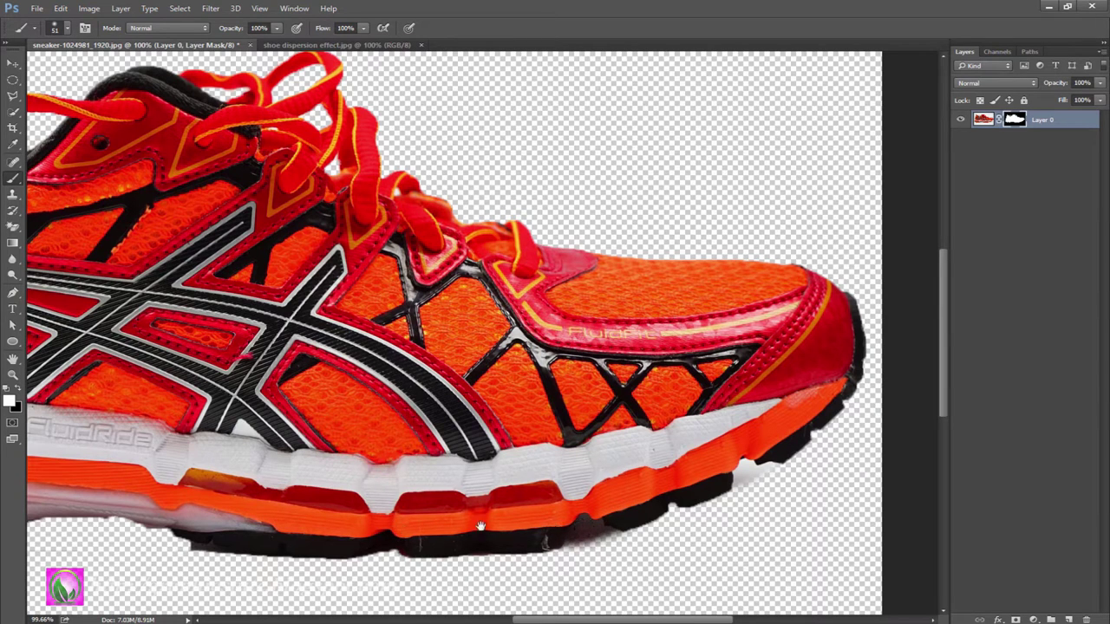
pyautogui.moveTo(480, 526); pyautogui.dragTo(680, 501)
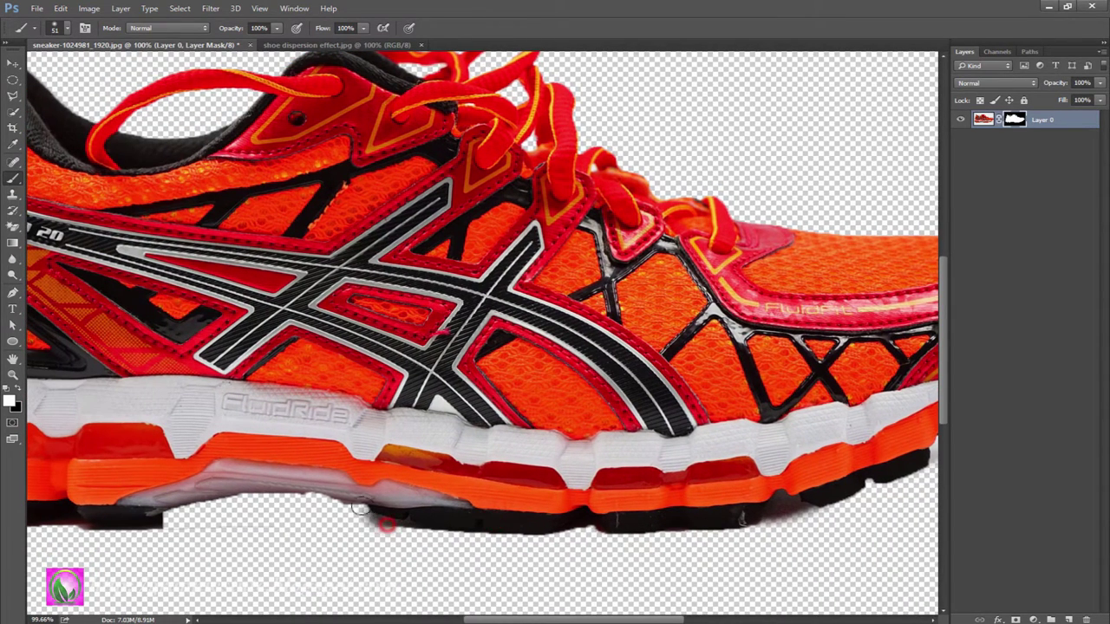
pyautogui.moveTo(360, 509); pyautogui.dragTo(173, 496)
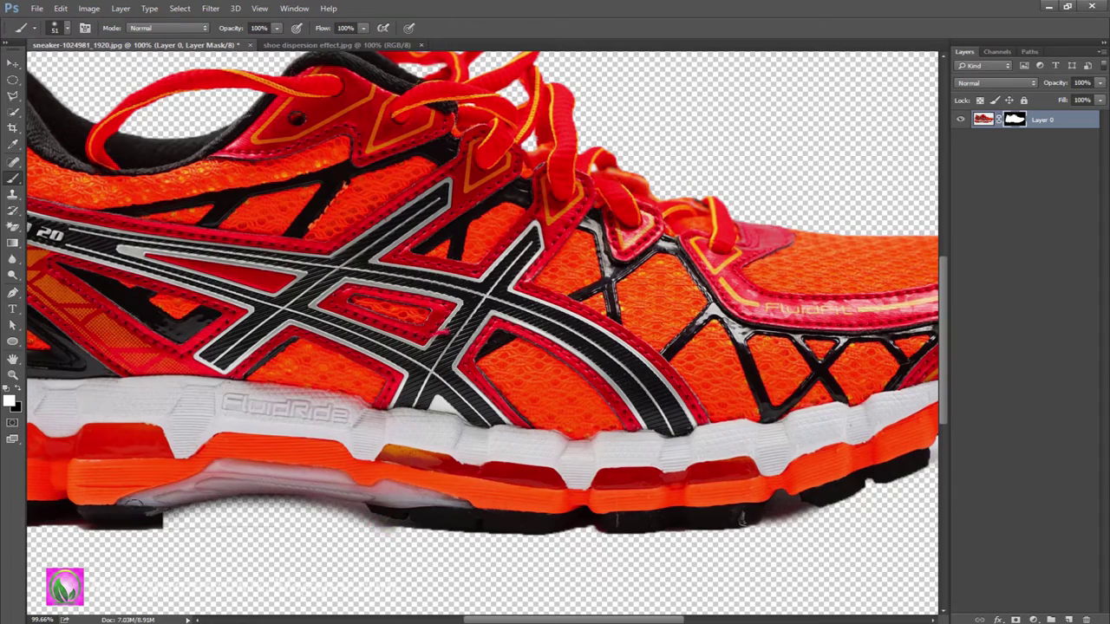
pyautogui.moveTo(289, 438)
pyautogui.mouseDown()
pyautogui.moveTo(532, 438)
pyautogui.moveTo(373, 443)
pyautogui.mouseUp()
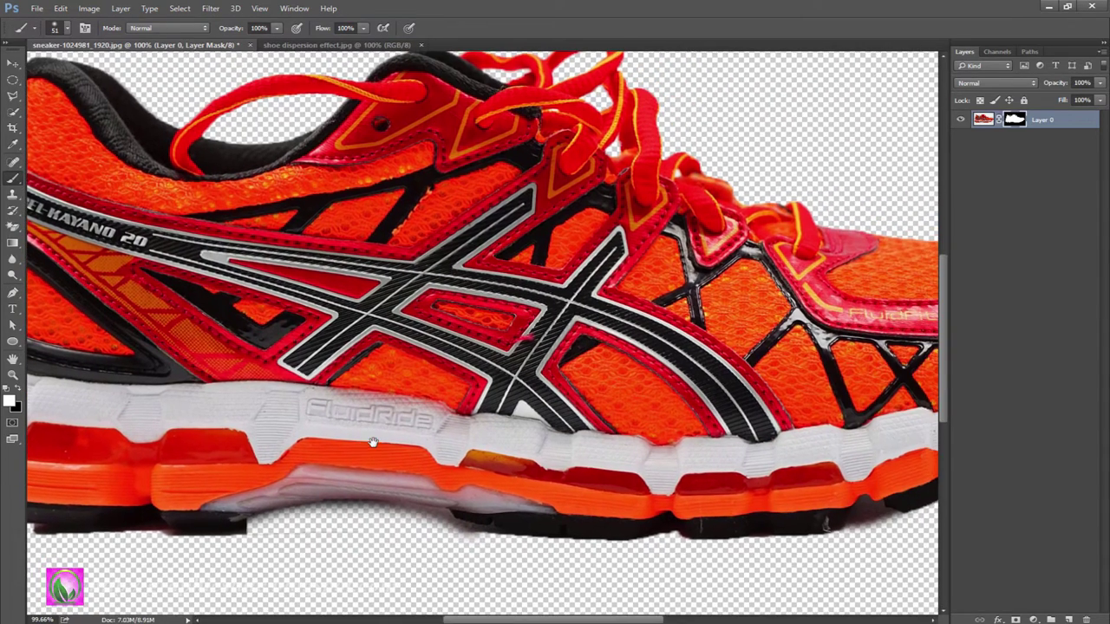
# - Refine the shoe mask's edges through the Refine Mask settings and confirm them
pyautogui.rightClick(1015, 118)
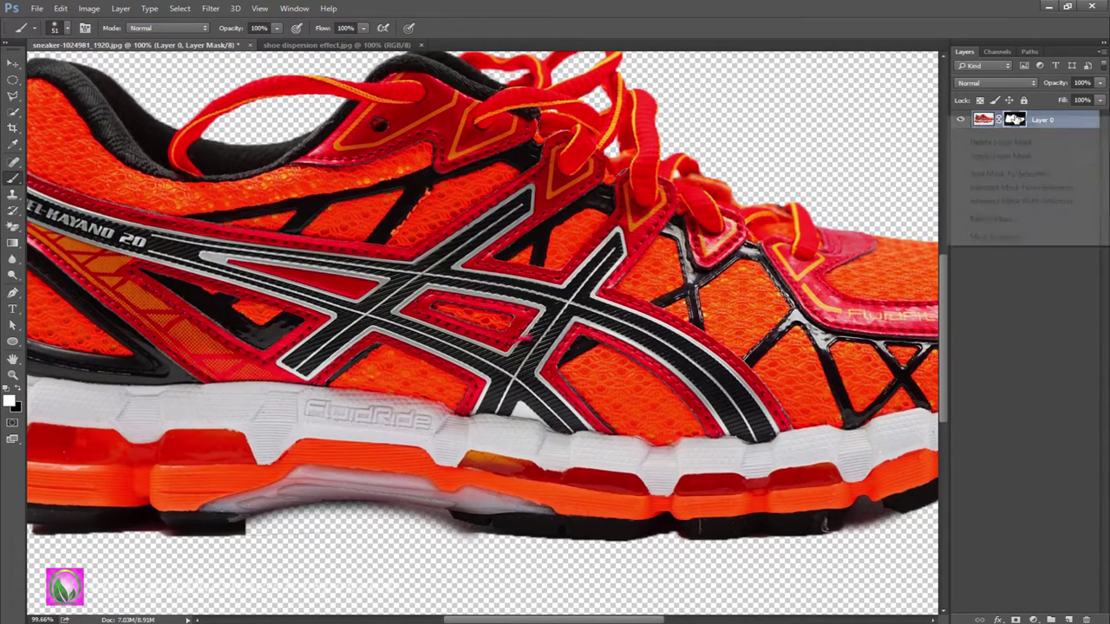
pyautogui.click(989, 218)
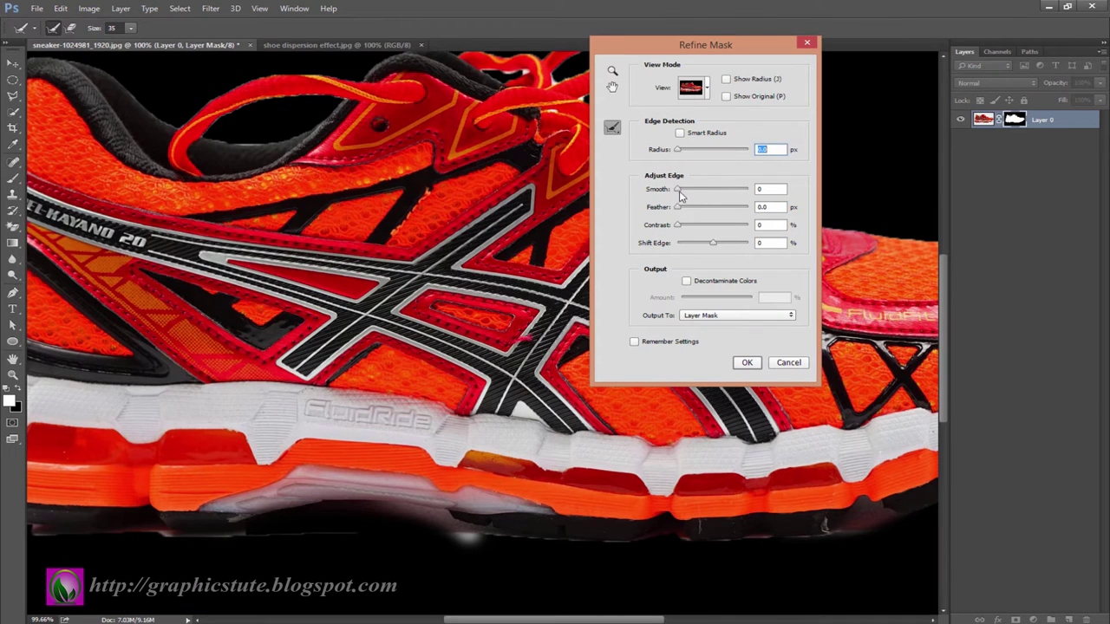
pyautogui.click(747, 362)
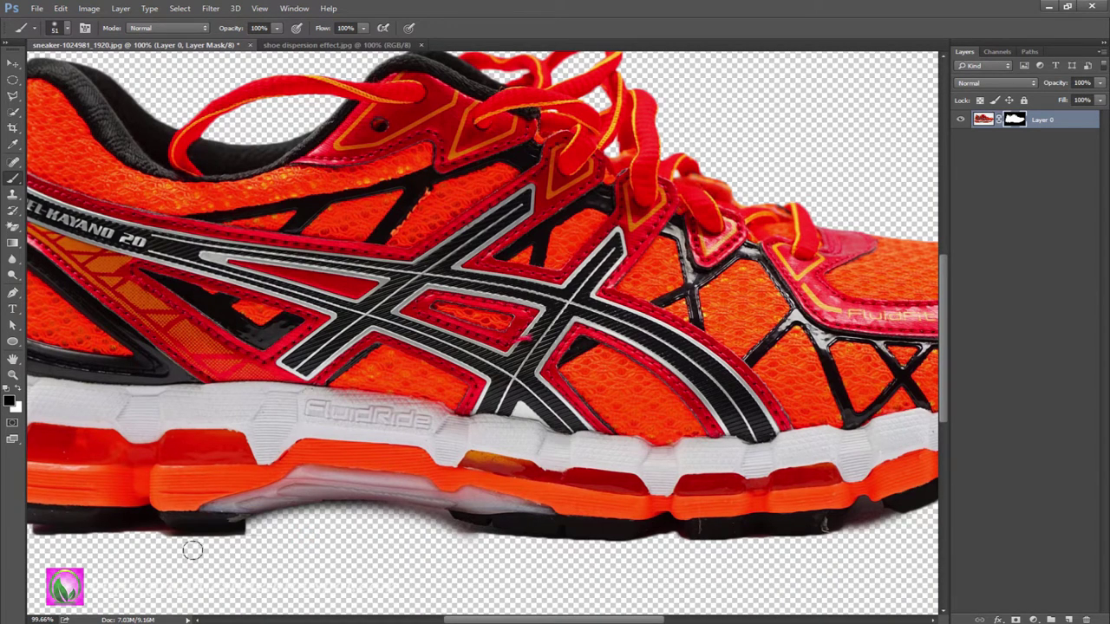
pyautogui.click(13, 375)
# - Create a new 1280×720 transparent document
pyautogui.moveTo(508, 446); pyautogui.dragTo(434, 322)
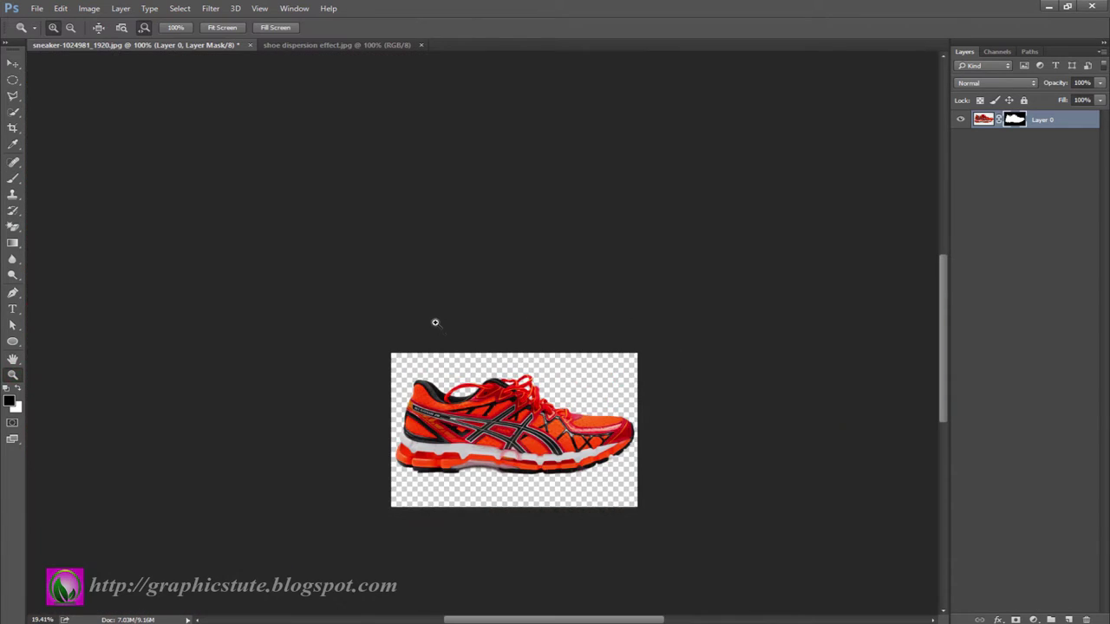
pyautogui.click(36, 9)
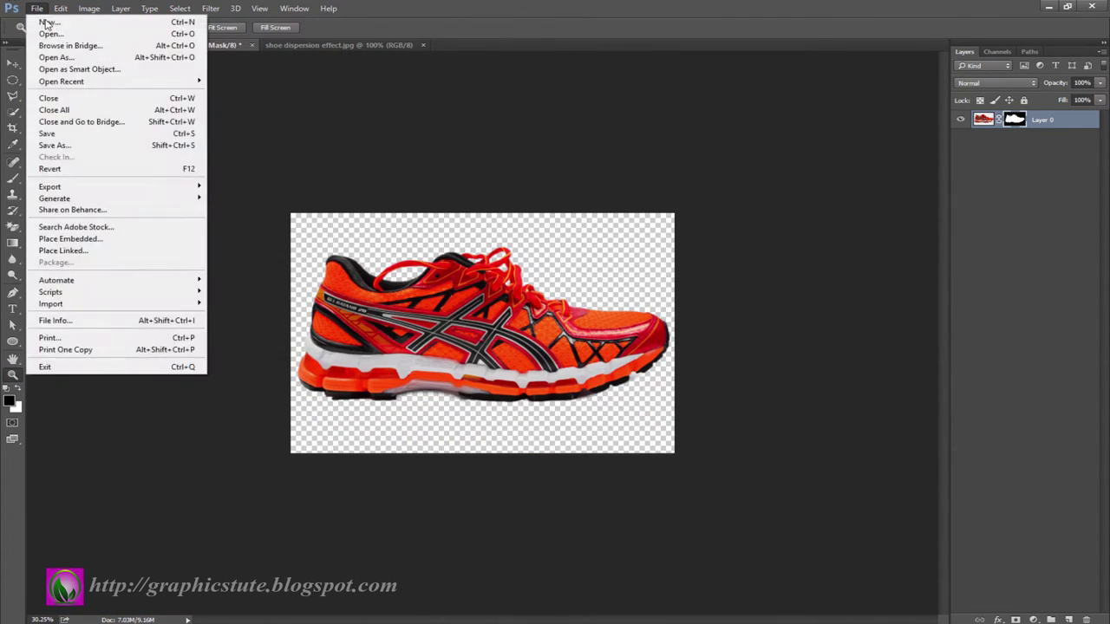
pyautogui.doubleClick(389, 139)
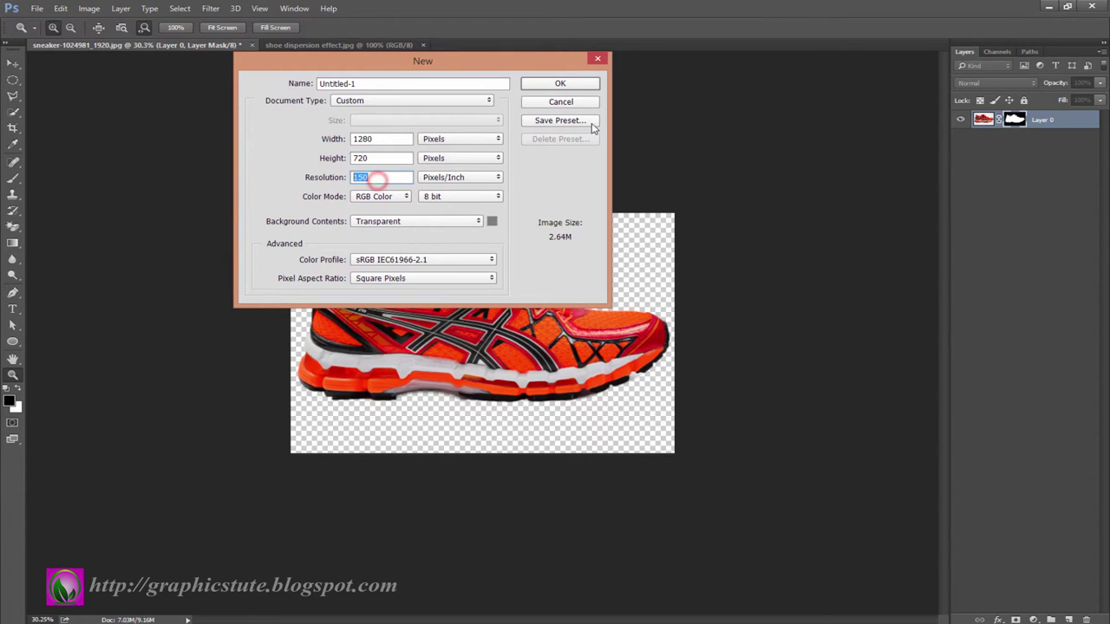
pyautogui.click(576, 84)
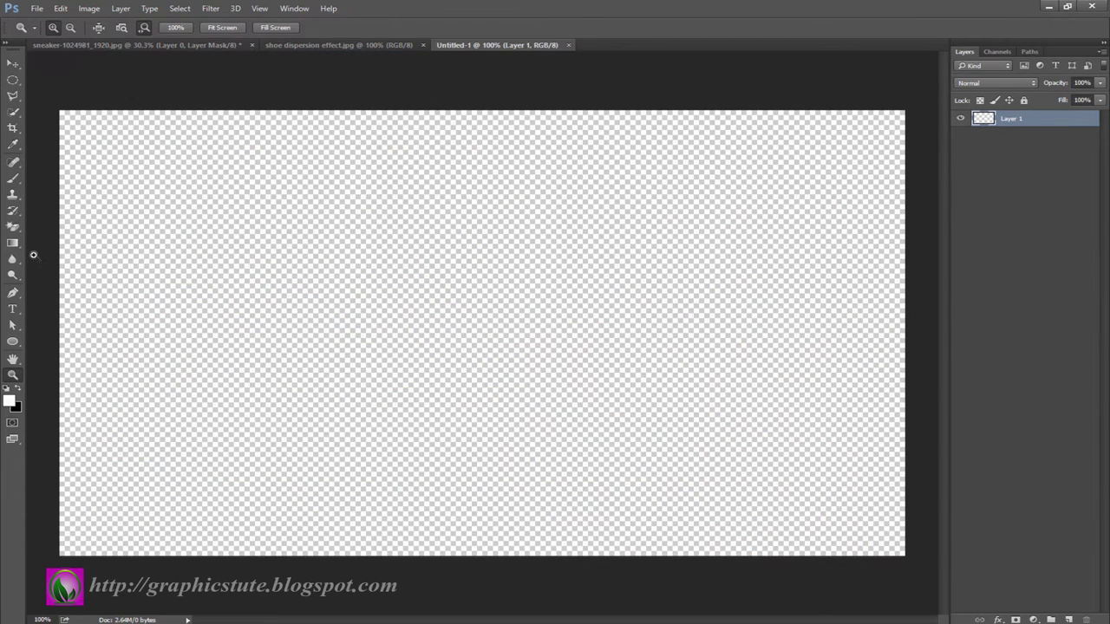
# - Fill the new canvas with a dark radial gradient from its centre, then return to the sneaker
pyautogui.click(13, 244)
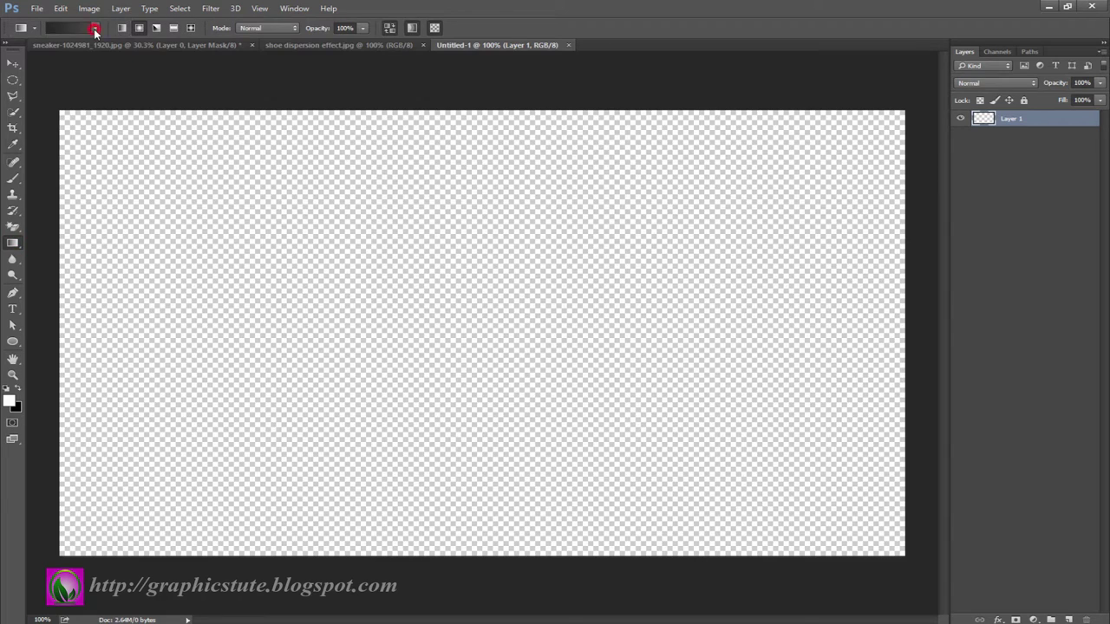
pyautogui.click(95, 28)
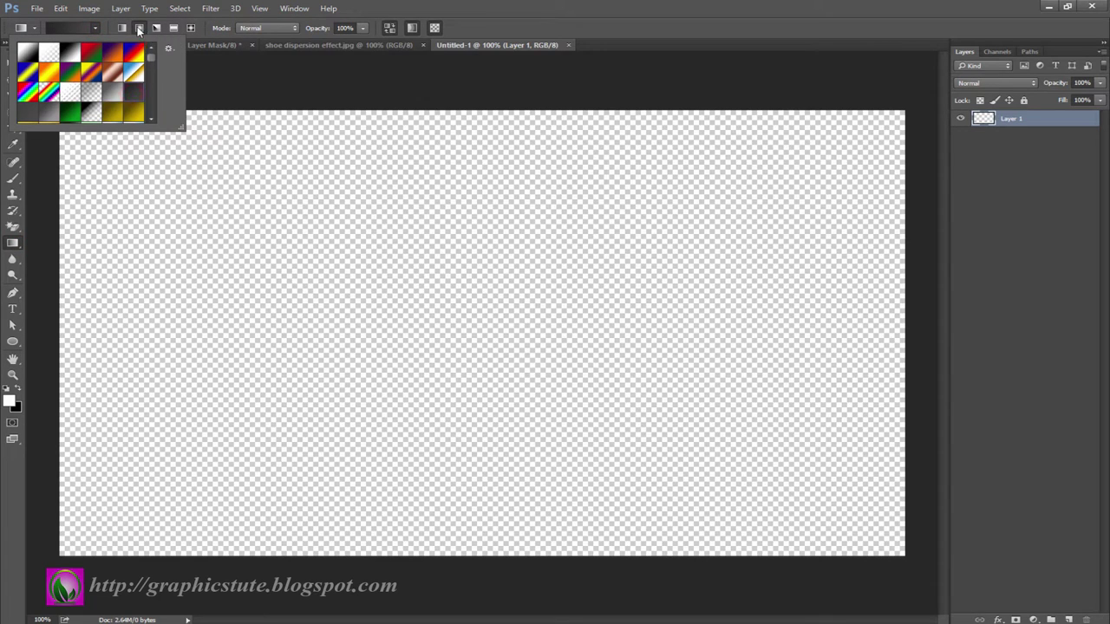
pyautogui.click(139, 28)
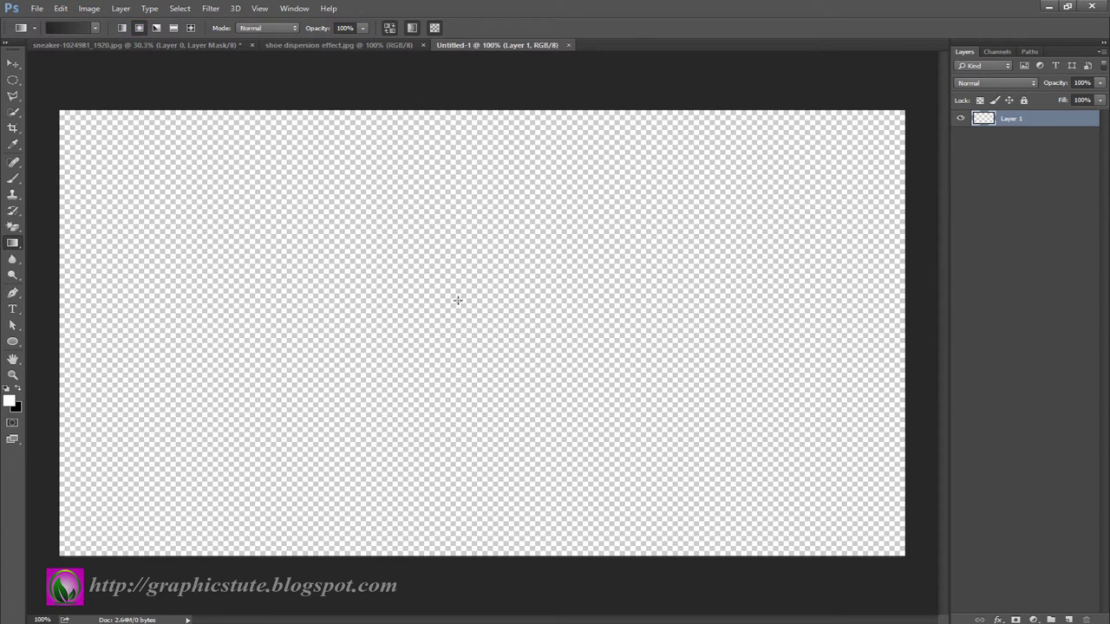
pyautogui.moveTo(486, 336); pyautogui.dragTo(855, 356)
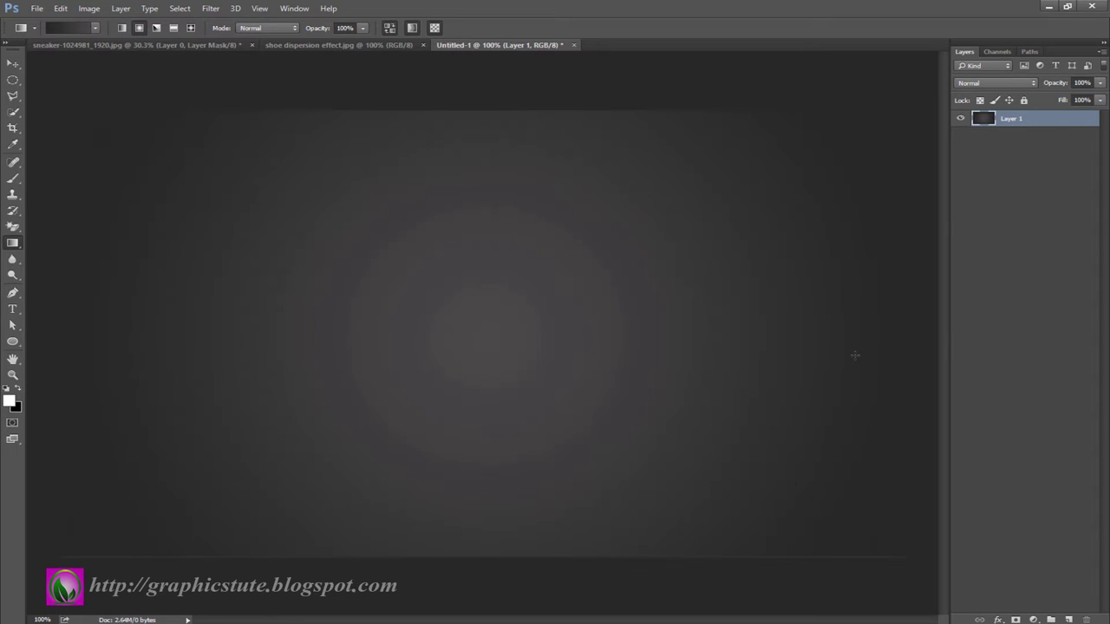
pyautogui.click(186, 46)
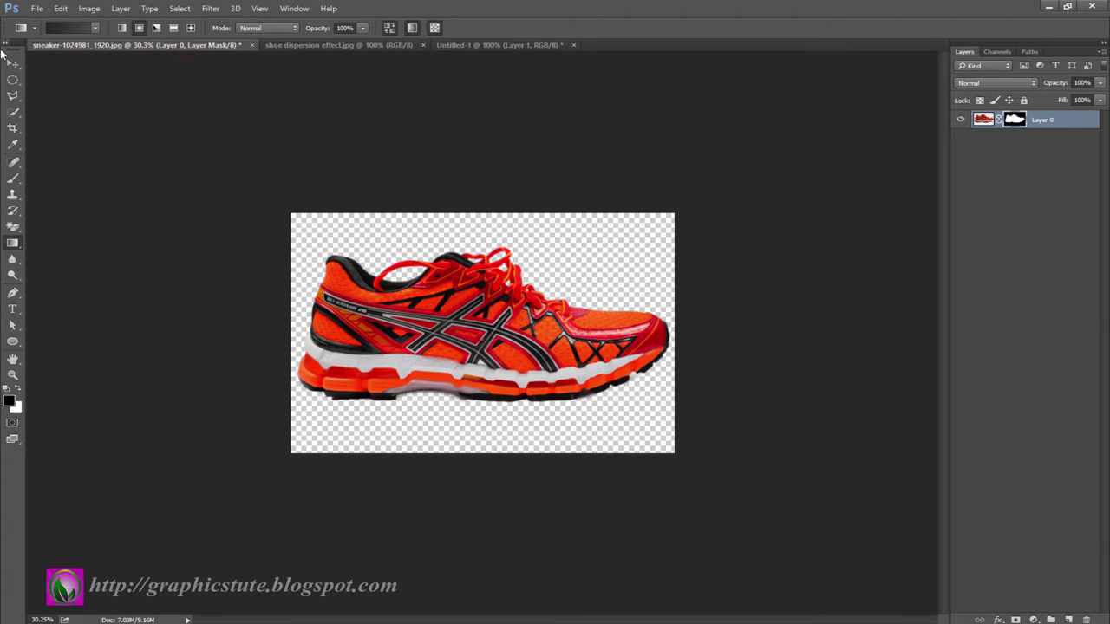
# - Drag the cut-out shoe into the gradient document and shrink it to a much smaller size
pyautogui.press('v')
pyautogui.moveTo(486, 329)
pyautogui.mouseDown()
pyautogui.moveTo(499, 51)
pyautogui.moveTo(460, 250)
pyautogui.mouseUp()
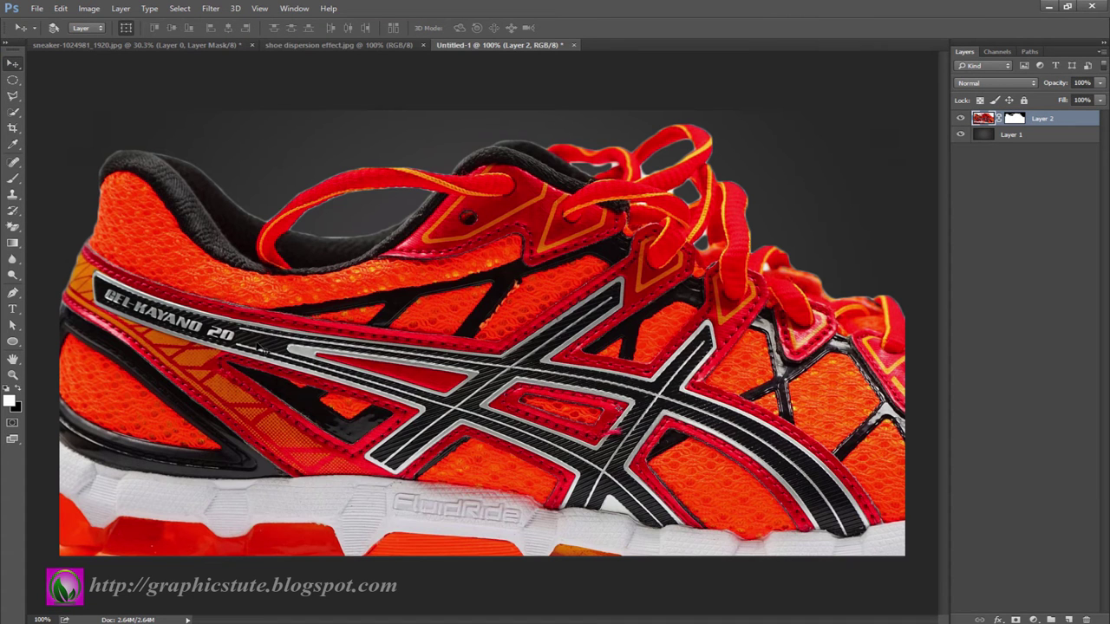
pyautogui.click(12, 374)
pyautogui.moveTo(538, 370); pyautogui.dragTo(90, 118)
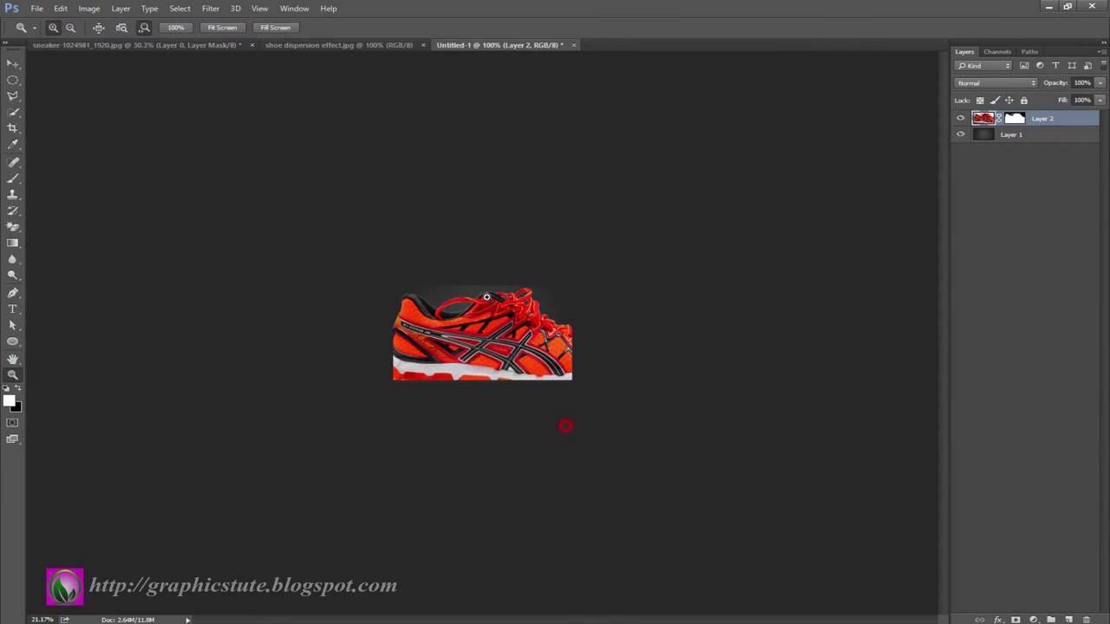
pyautogui.click(15, 63)
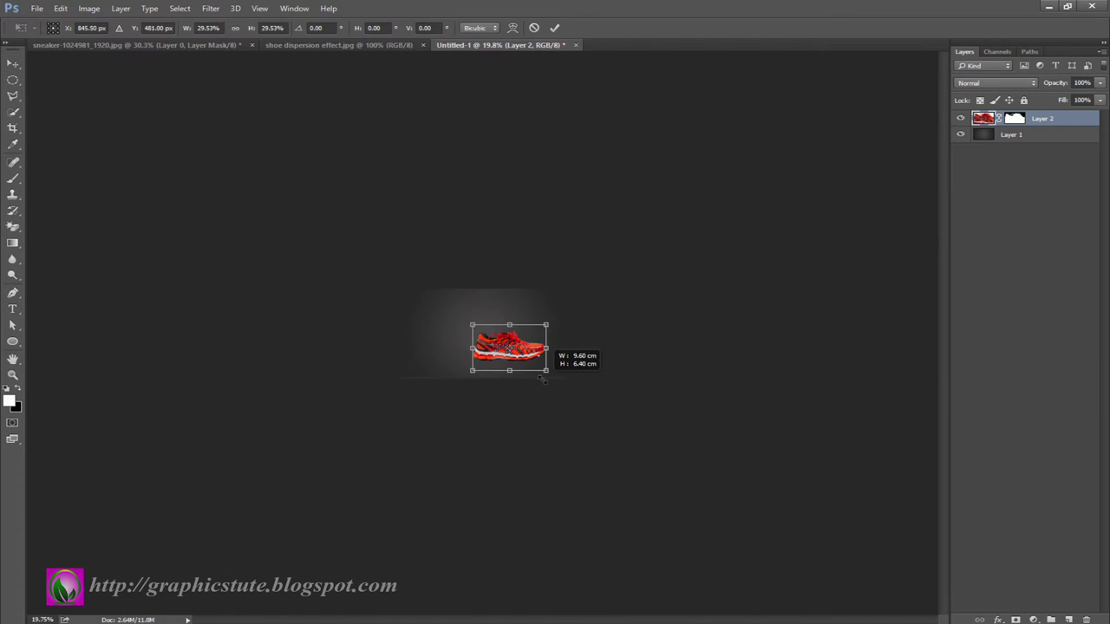
pyautogui.moveTo(634, 427)
pyautogui.mouseDown()
pyautogui.moveTo(548, 371)
pyautogui.moveTo(607, 428)
pyautogui.moveTo(643, 498)
pyautogui.mouseUp()
pyautogui.press('Return')
pyautogui.press('z')
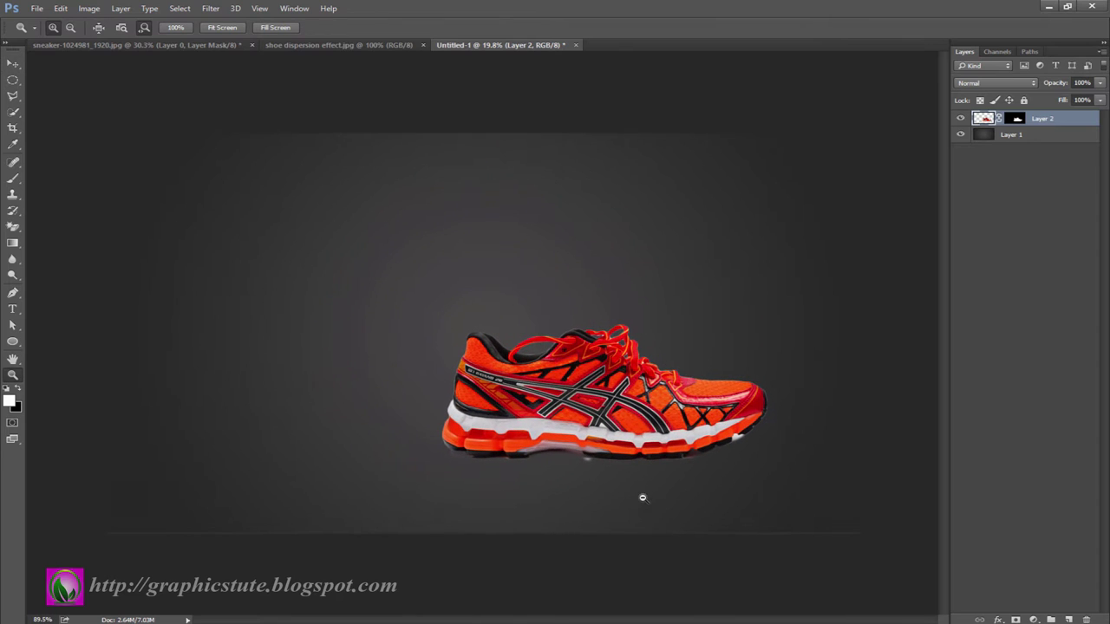
# - Flip the shoe horizontally, tilt it counter-clockwise and move it to the canvas's left
pyautogui.click(18, 67)
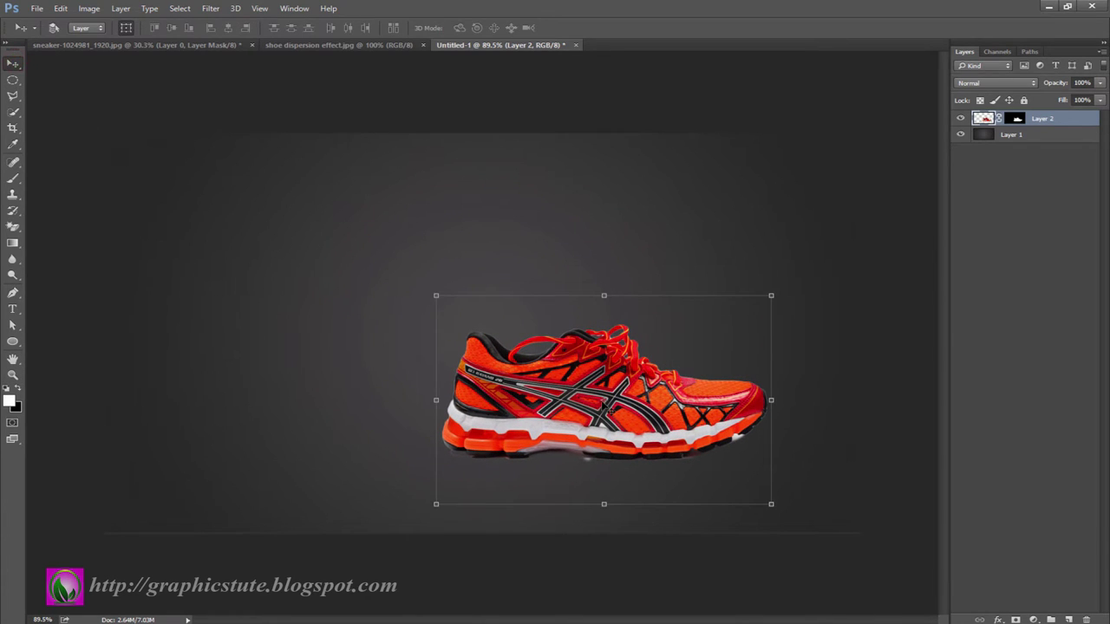
pyautogui.hotkey('ctrl', 't')
pyautogui.rightClick(602, 401)
pyautogui.click(677, 588)
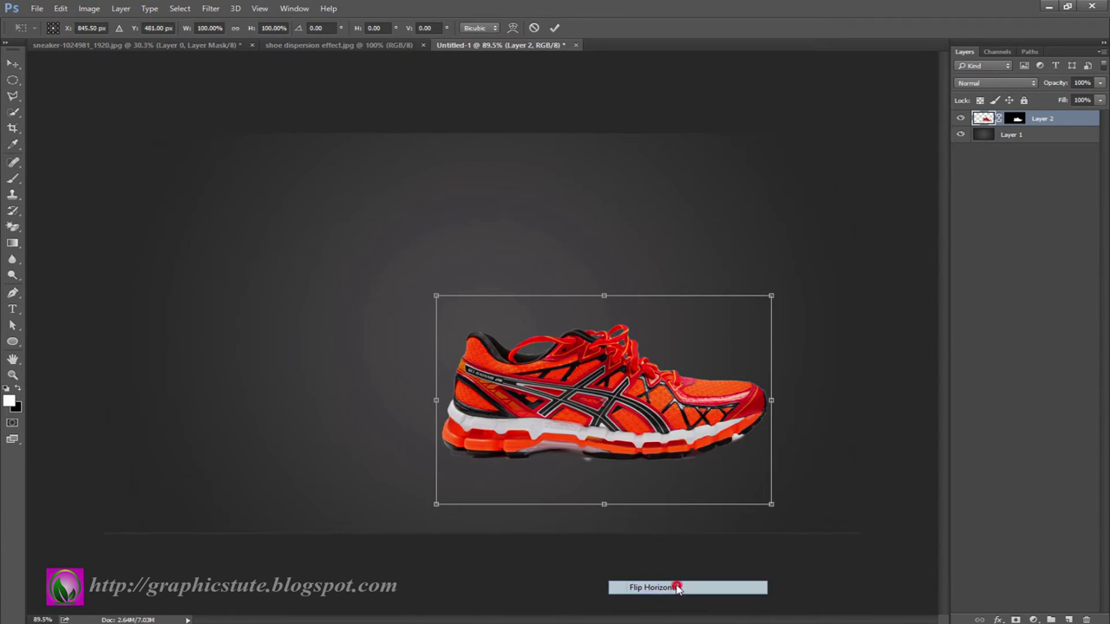
pyautogui.moveTo(783, 519); pyautogui.dragTo(802, 485)
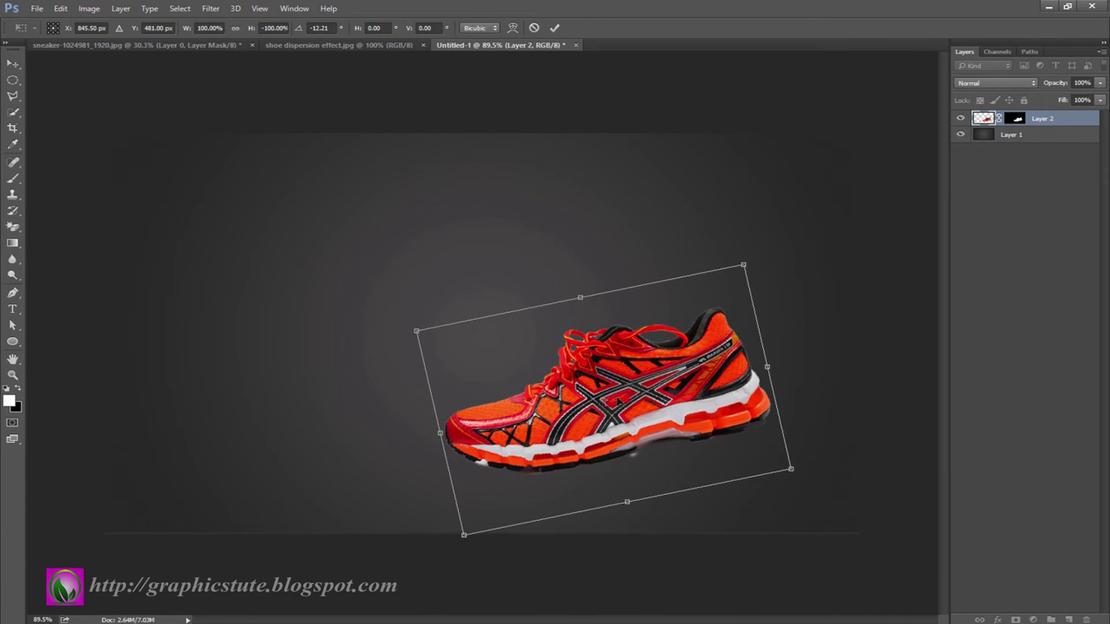
pyautogui.moveTo(647, 378); pyautogui.dragTo(364, 392)
pyautogui.moveTo(549, 506)
pyautogui.mouseDown()
pyautogui.moveTo(474, 445)
pyautogui.moveTo(468, 386)
pyautogui.mouseUp()
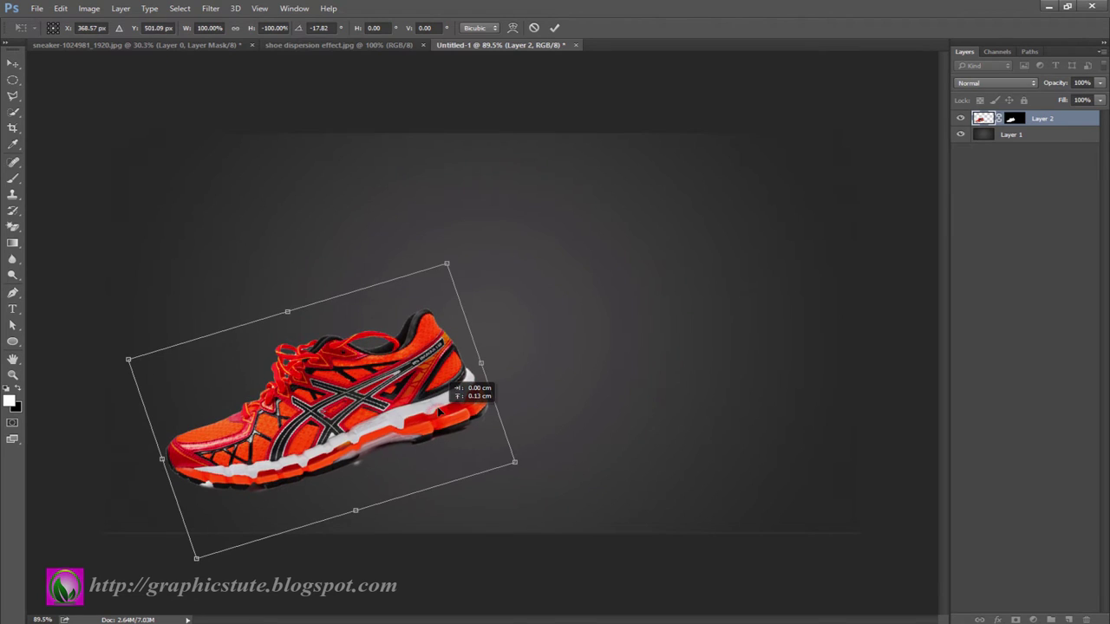
pyautogui.press('Return')
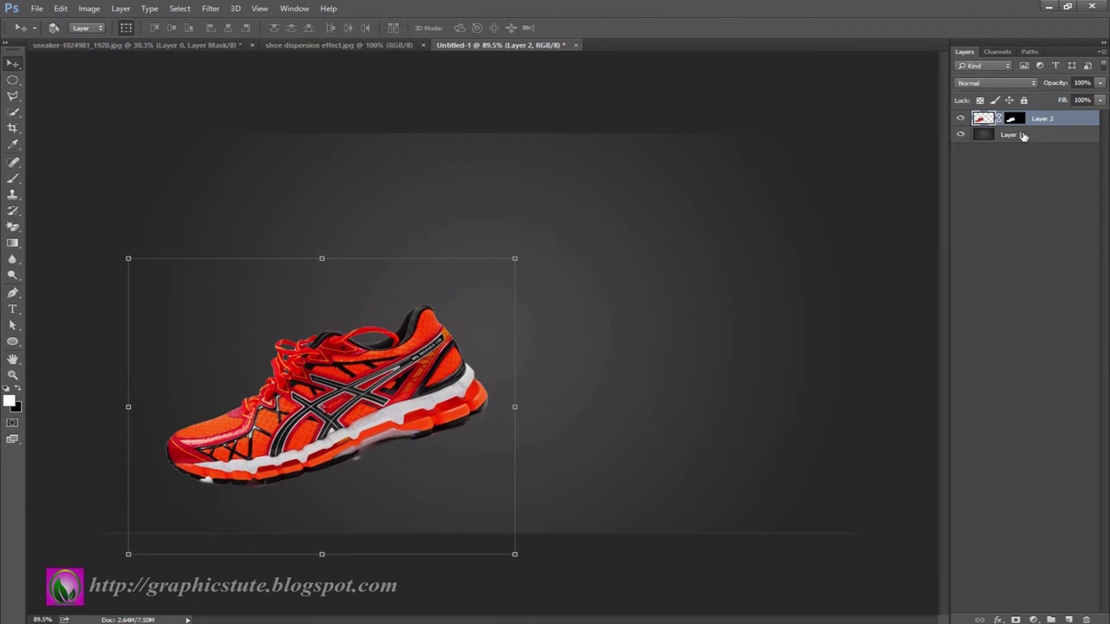
# - Apply Layer 2's mask, duplicate the layer, and select the original Layer 2
pyautogui.rightClick(1019, 122)
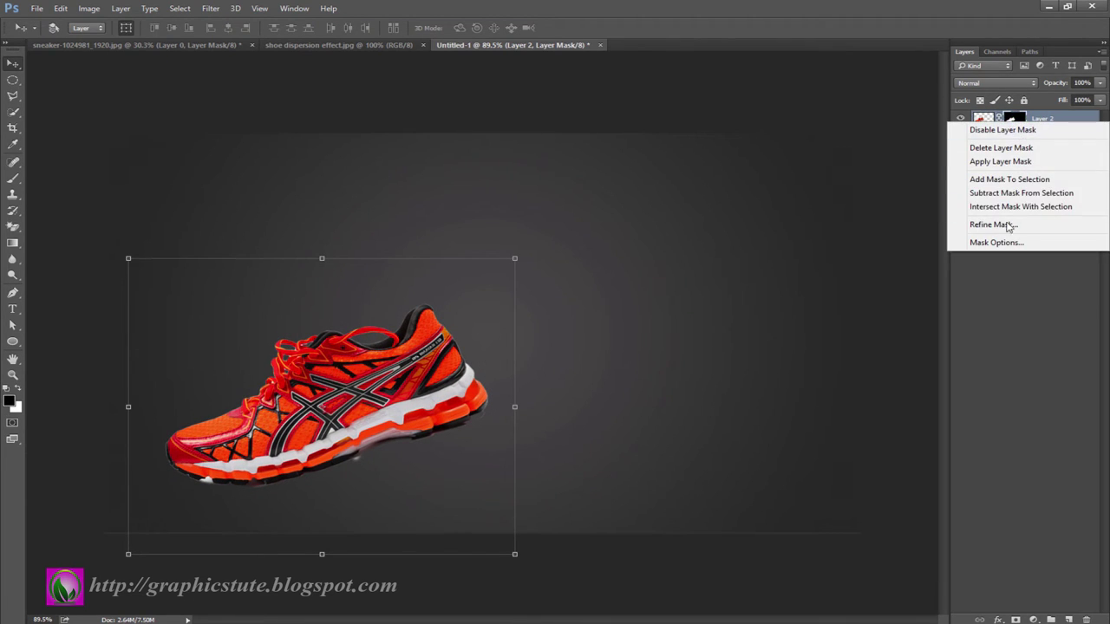
pyautogui.click(1010, 161)
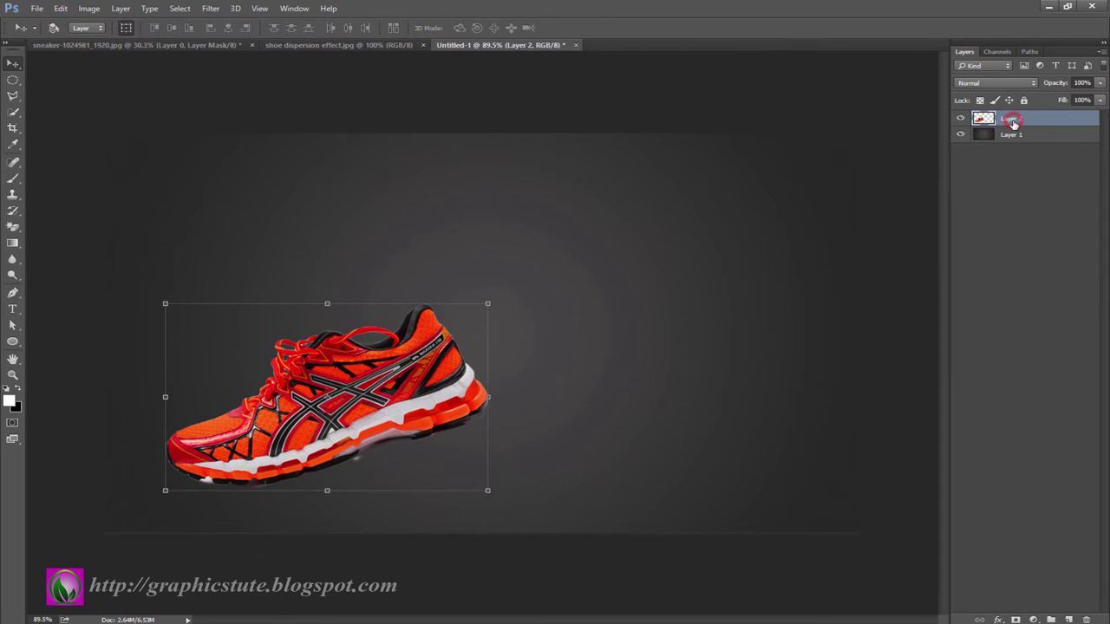
pyautogui.hotkey('ctrl', 'j')
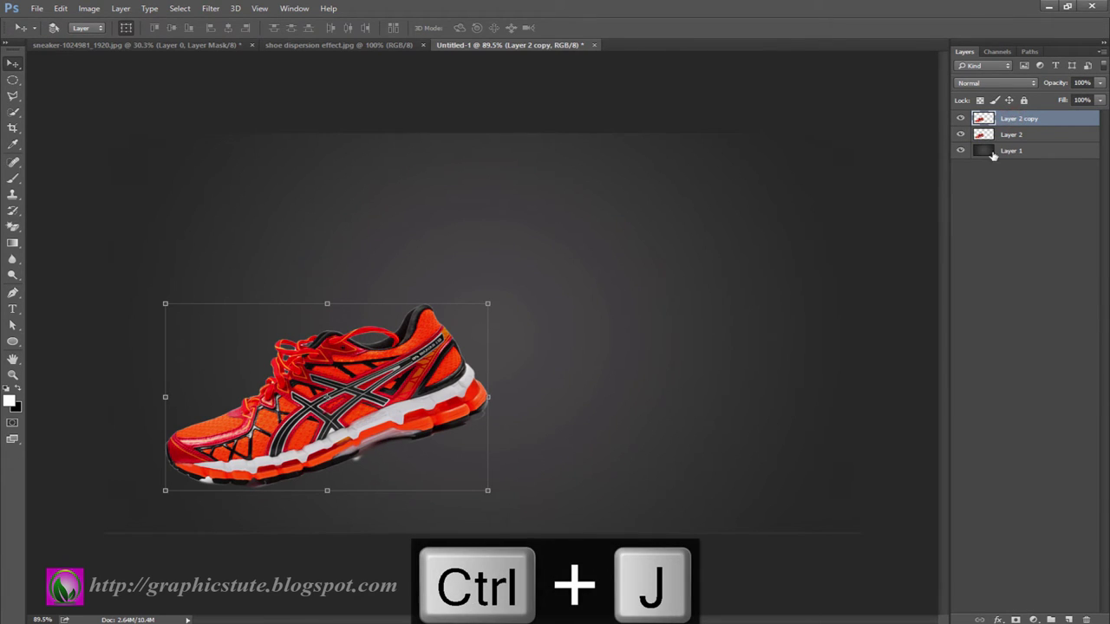
pyautogui.click(1010, 135)
# - Use Liquify's Forward Warp at brush size 250 to smear the heel and collar into trailing streaks
pyautogui.click(211, 9)
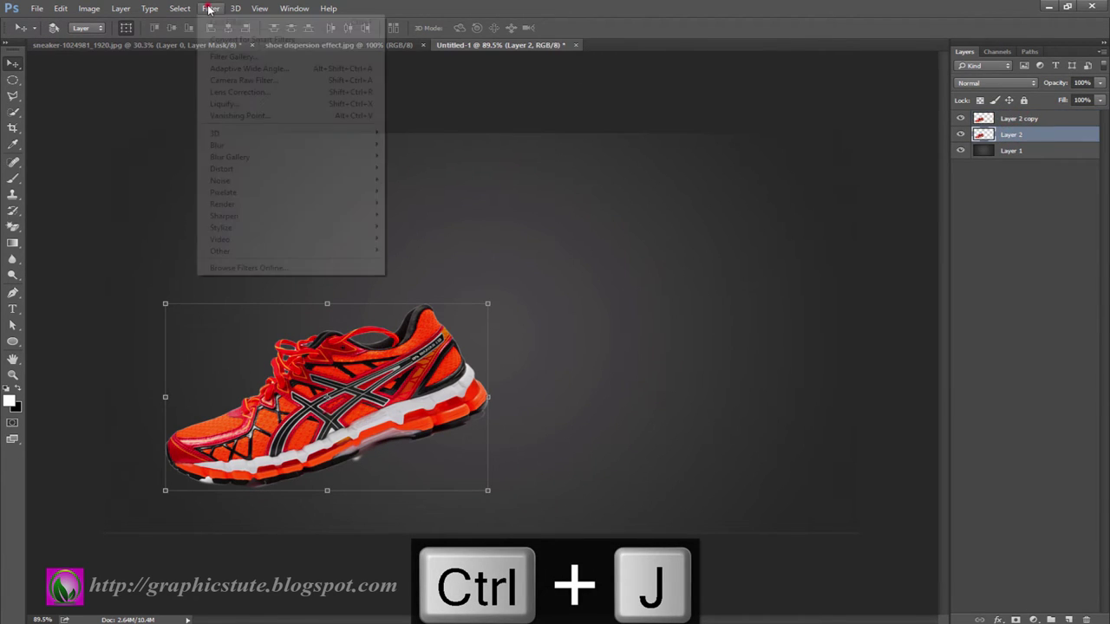
pyautogui.click(240, 104)
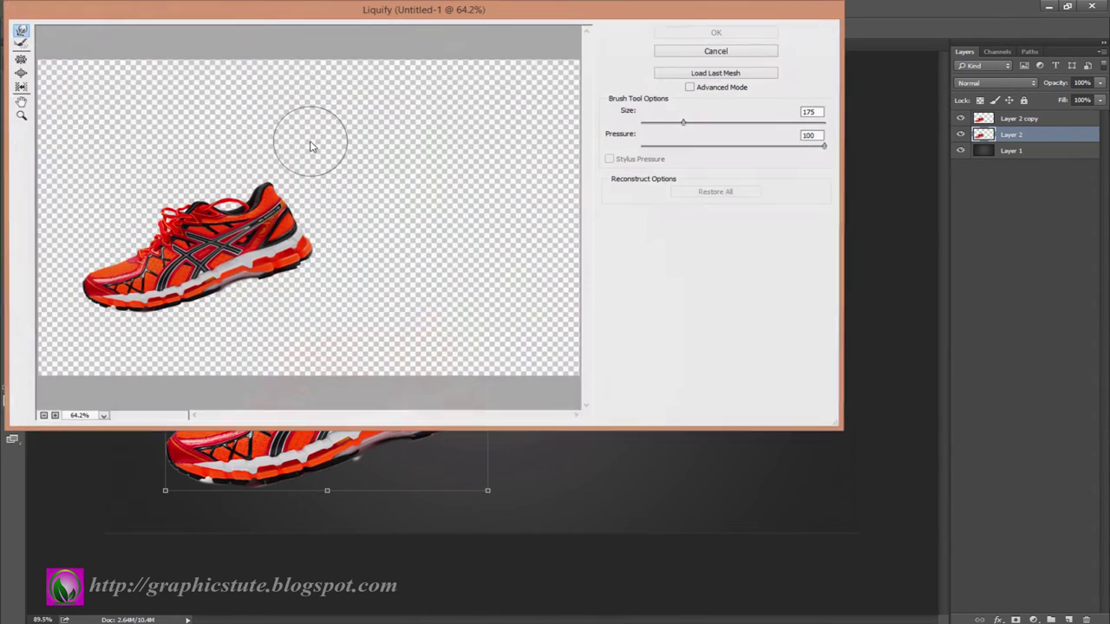
pyautogui.moveTo(442, 14); pyautogui.dragTo(559, 46)
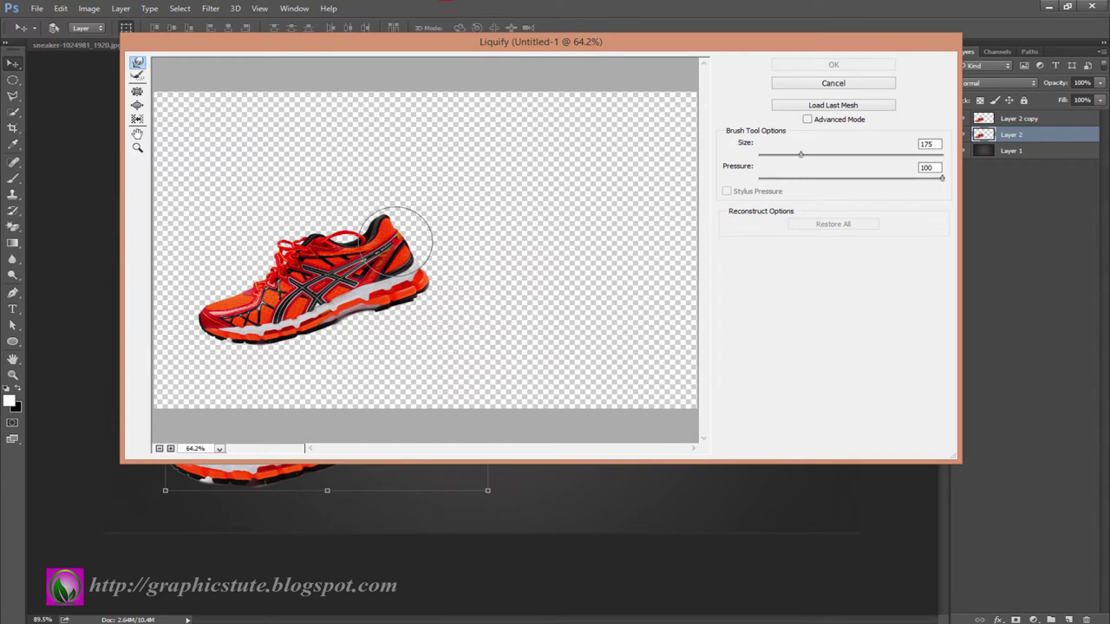
pyautogui.moveTo(394, 238)
pyautogui.mouseDown()
pyautogui.moveTo(457, 241)
pyautogui.moveTo(470, 298)
pyautogui.moveTo(409, 322)
pyautogui.moveTo(418, 317)
pyautogui.moveTo(398, 311)
pyautogui.moveTo(462, 314)
pyautogui.mouseUp()
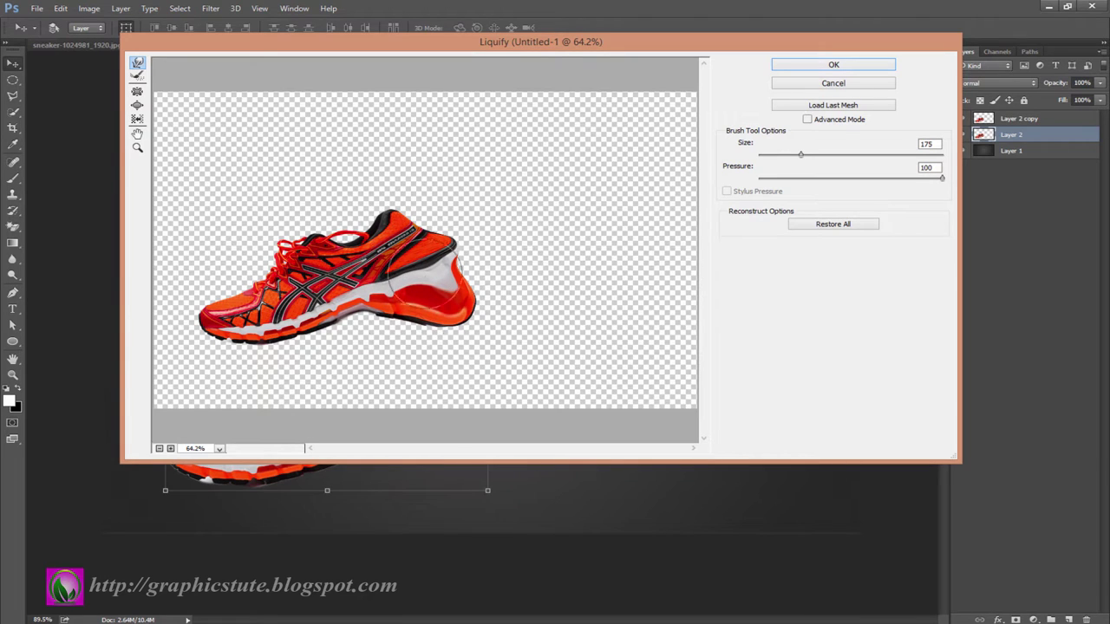
pyautogui.moveTo(406, 270)
pyautogui.mouseDown()
pyautogui.moveTo(371, 211)
pyautogui.moveTo(423, 235)
pyautogui.moveTo(434, 186)
pyautogui.moveTo(469, 238)
pyautogui.moveTo(463, 290)
pyautogui.moveTo(426, 185)
pyautogui.moveTo(575, 278)
pyautogui.moveTo(389, 321)
pyautogui.moveTo(561, 330)
pyautogui.moveTo(397, 327)
pyautogui.moveTo(528, 367)
pyautogui.moveTo(375, 213)
pyautogui.moveTo(447, 165)
pyautogui.moveTo(396, 161)
pyautogui.moveTo(472, 278)
pyautogui.moveTo(619, 211)
pyautogui.moveTo(597, 301)
pyautogui.moveTo(555, 121)
pyautogui.moveTo(650, 248)
pyautogui.moveTo(624, 277)
pyautogui.moveTo(422, 338)
pyautogui.moveTo(359, 185)
pyautogui.moveTo(441, 124)
pyautogui.moveTo(582, 148)
pyautogui.moveTo(649, 323)
pyautogui.mouseUp()
pyautogui.press(']')
pyautogui.press(']')
pyautogui.press(']')
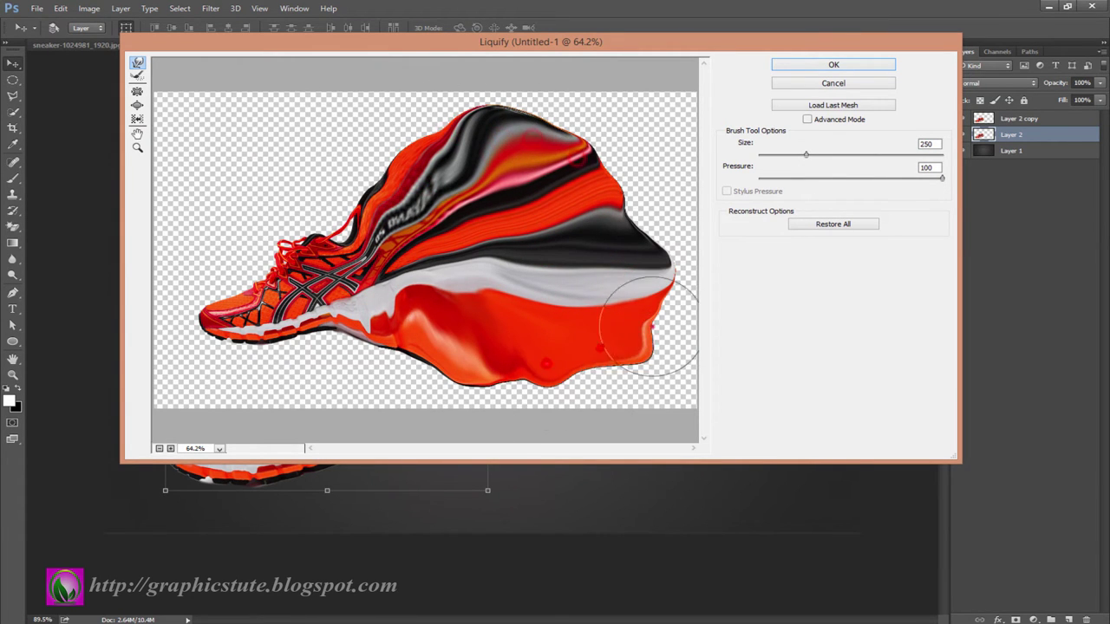
pyautogui.moveTo(508, 396); pyautogui.dragTo(664, 322)
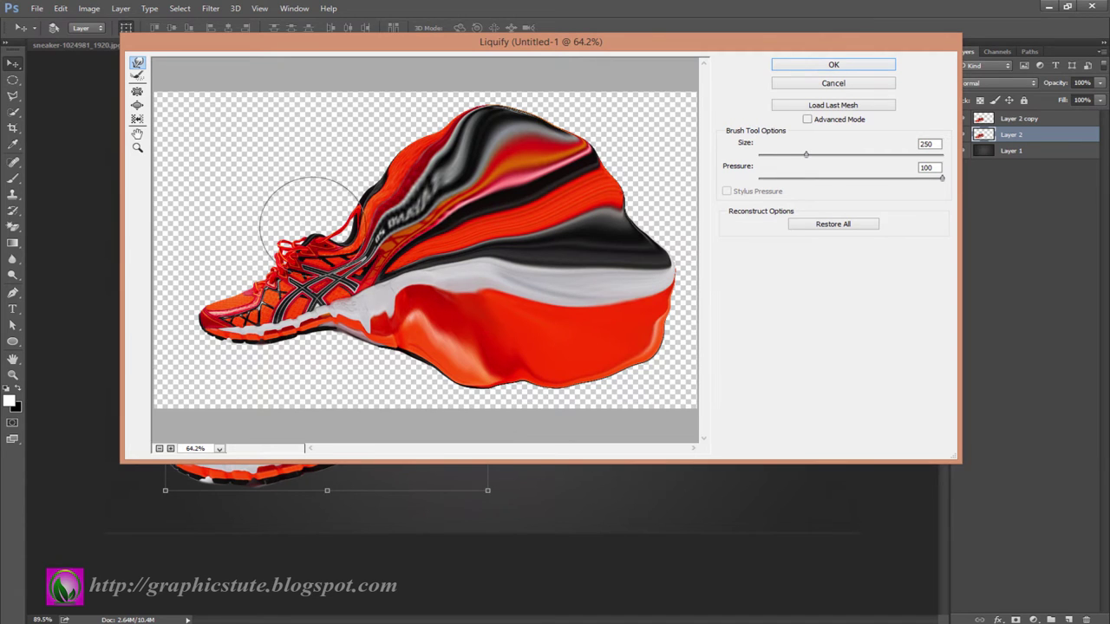
pyautogui.moveTo(312, 225); pyautogui.dragTo(349, 213)
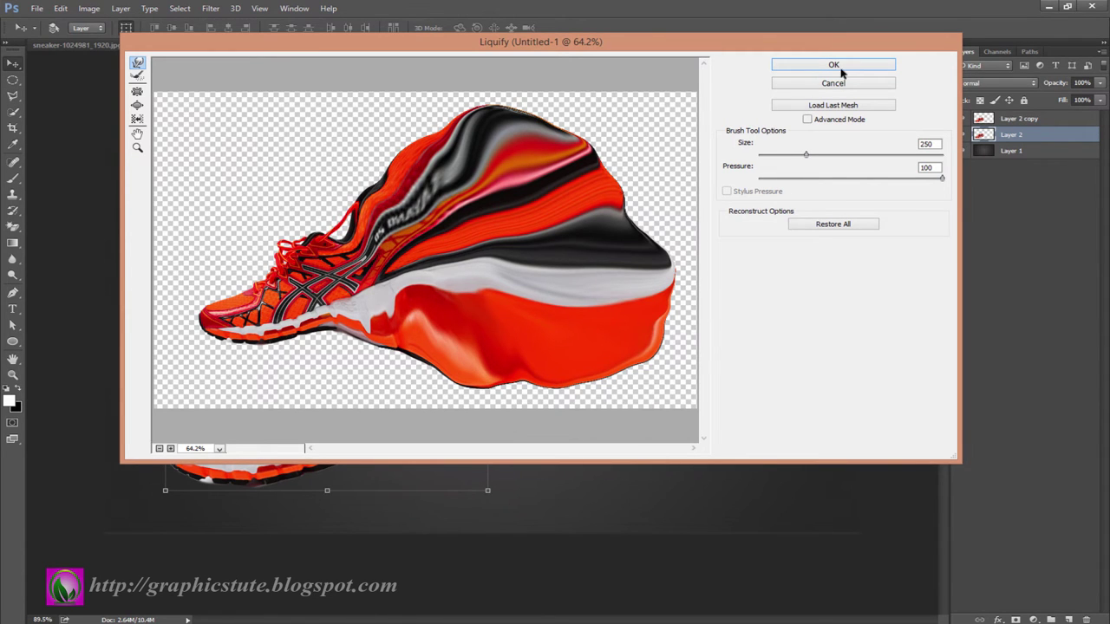
pyautogui.click(841, 67)
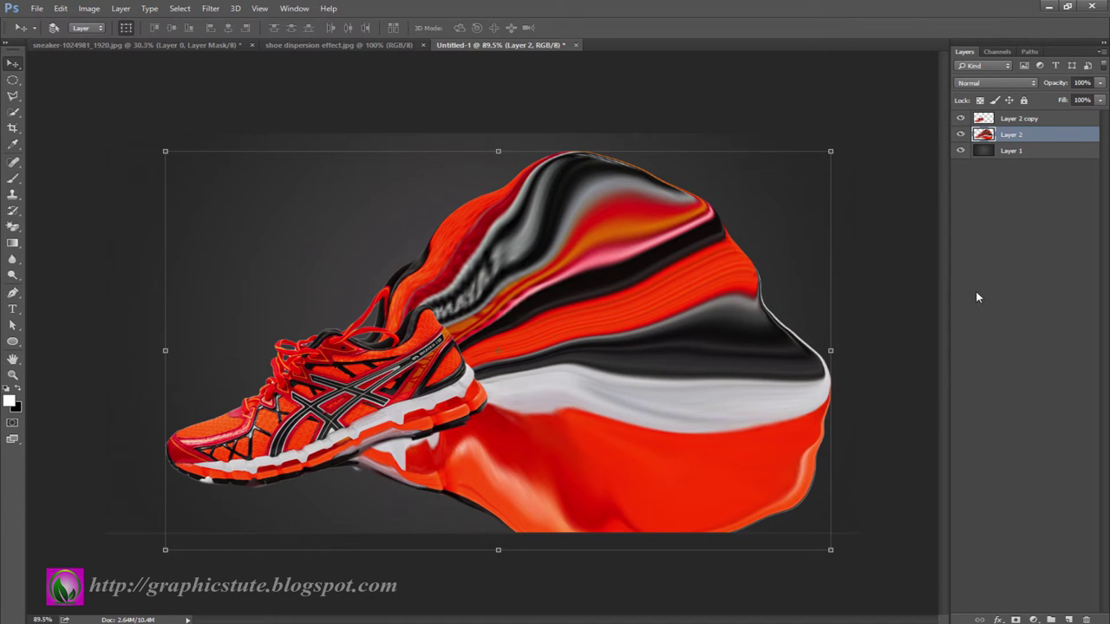
# - Transform Layer 2 and its copy together: scale to about 87%, move left, tilt about 4° counterclockwise
pyautogui.keyDown('shift'); pyautogui.click(1019, 119); pyautogui.keyUp('shift')
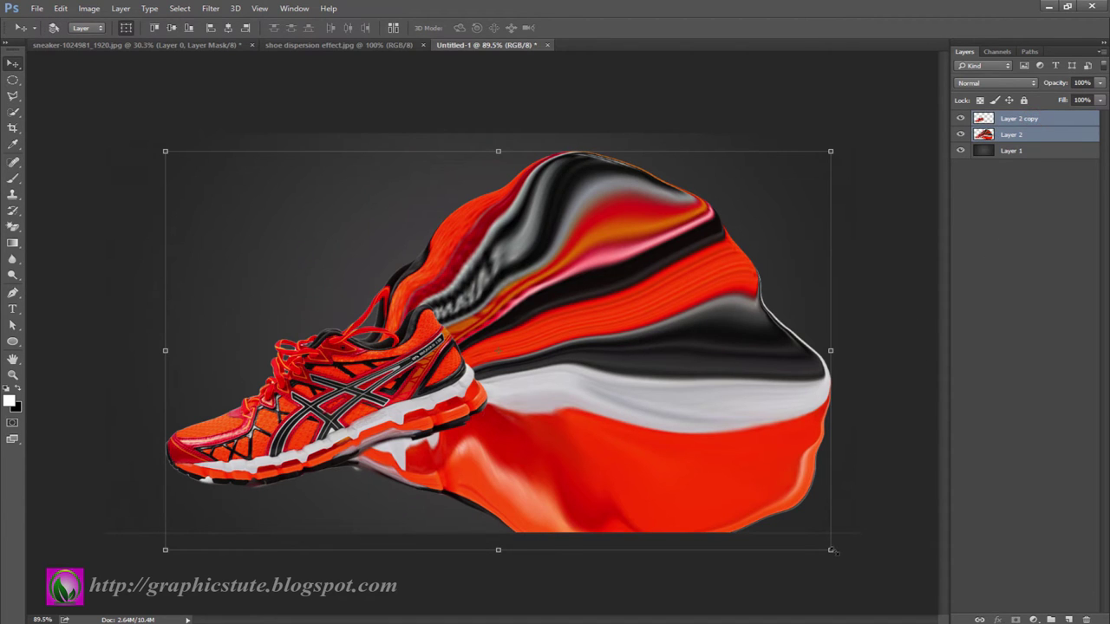
pyautogui.moveTo(831, 550)
pyautogui.mouseDown()
pyautogui.moveTo(791, 512)
pyautogui.moveTo(812, 513)
pyautogui.mouseUp()
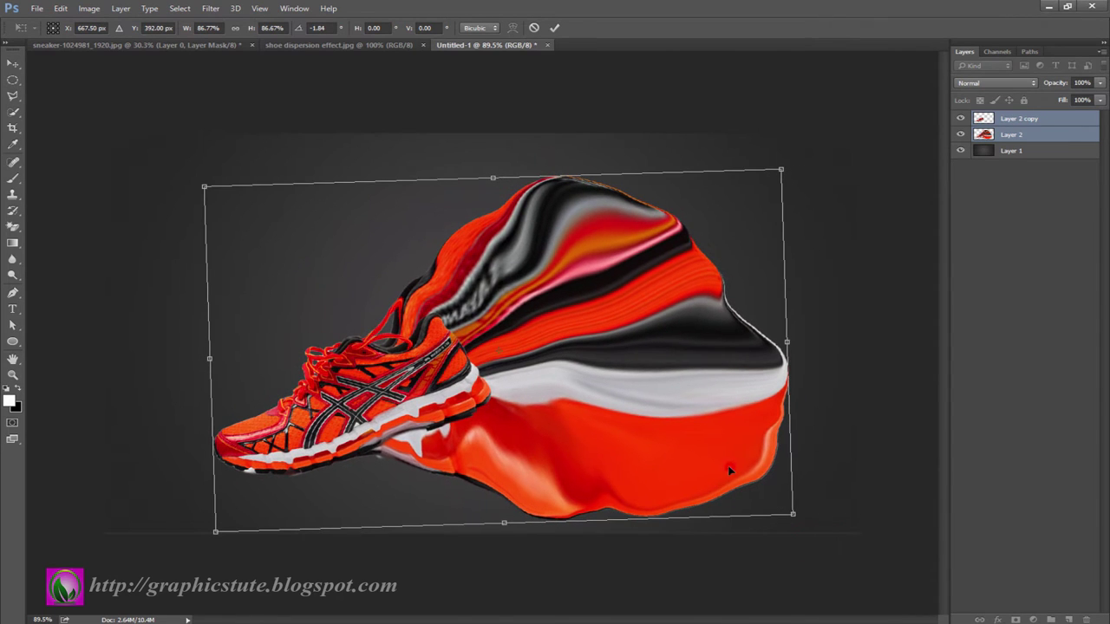
pyautogui.moveTo(729, 471); pyautogui.dragTo(668, 482)
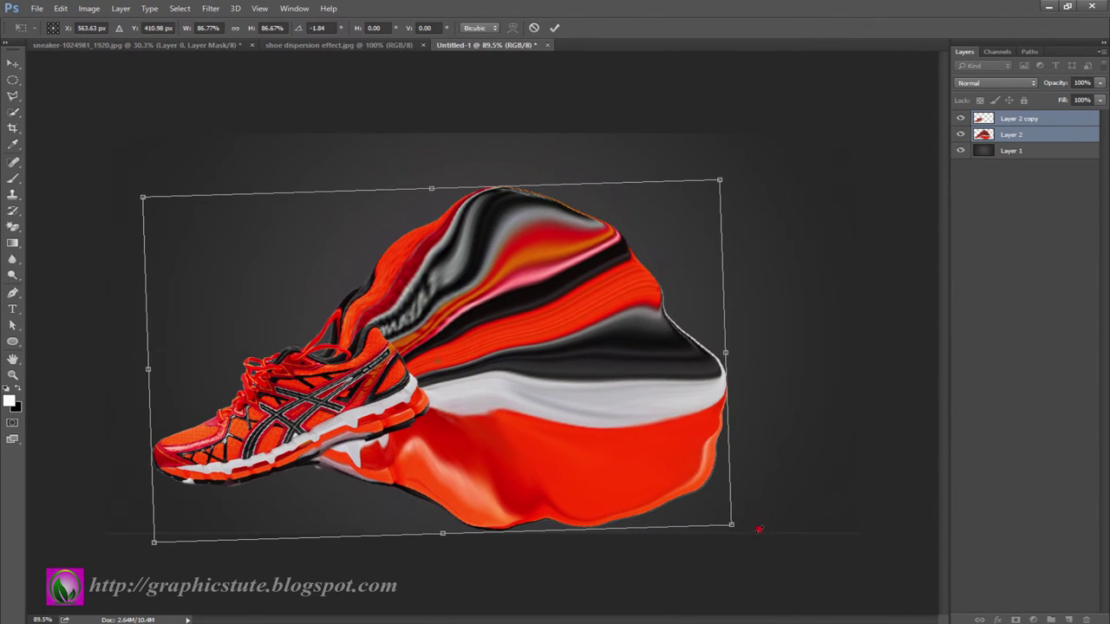
pyautogui.moveTo(760, 529); pyautogui.dragTo(755, 522)
pyautogui.moveTo(683, 475); pyautogui.dragTo(685, 468)
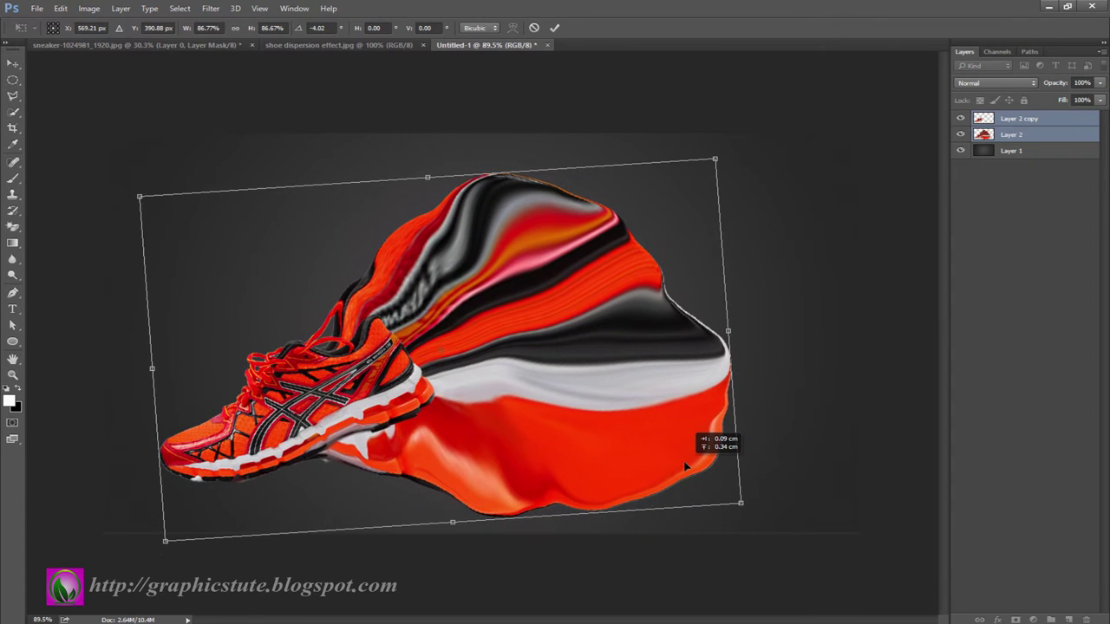
pyautogui.press('Return')
# - Add masks to Layer 2 and Layer 2 copy, invert Layer 2's mask, then target the copy's mask
pyautogui.click(1010, 134)
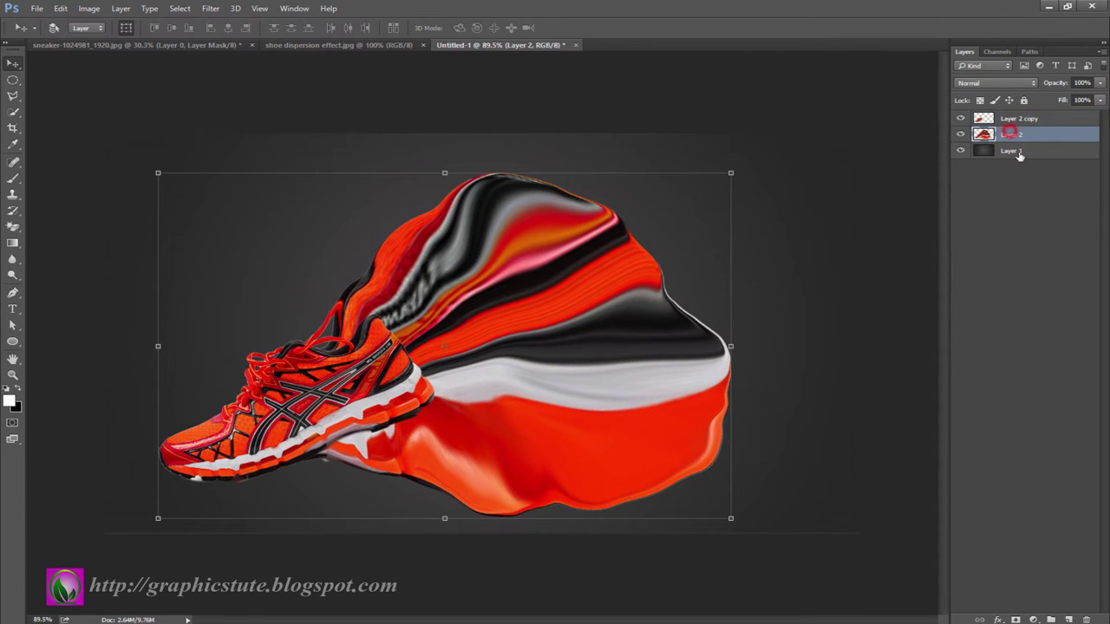
pyautogui.click(1015, 619)
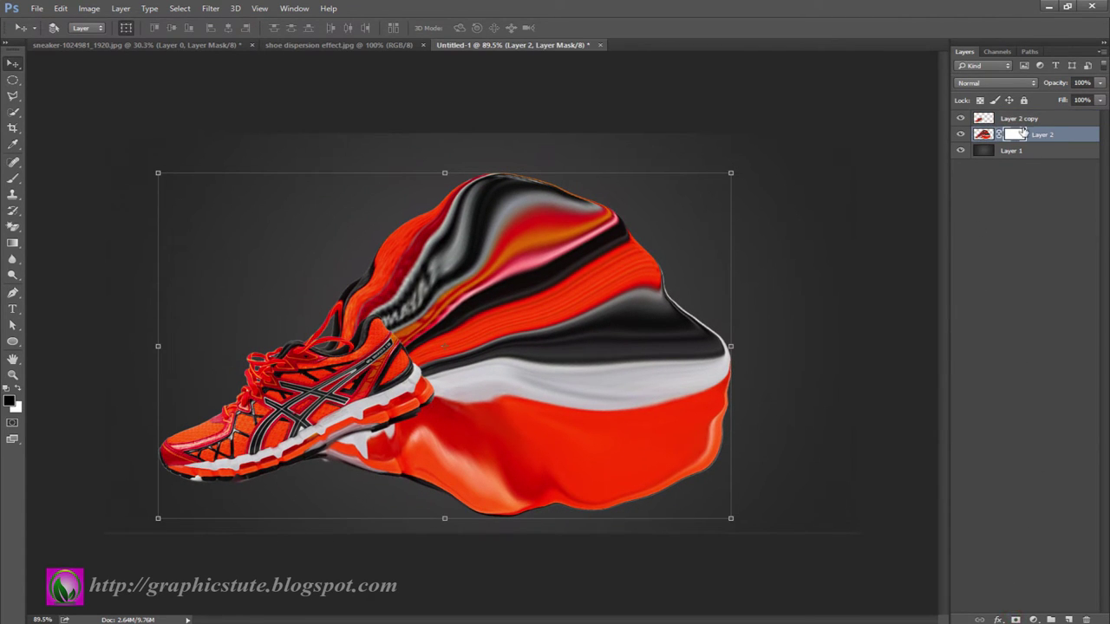
pyautogui.click(1023, 119)
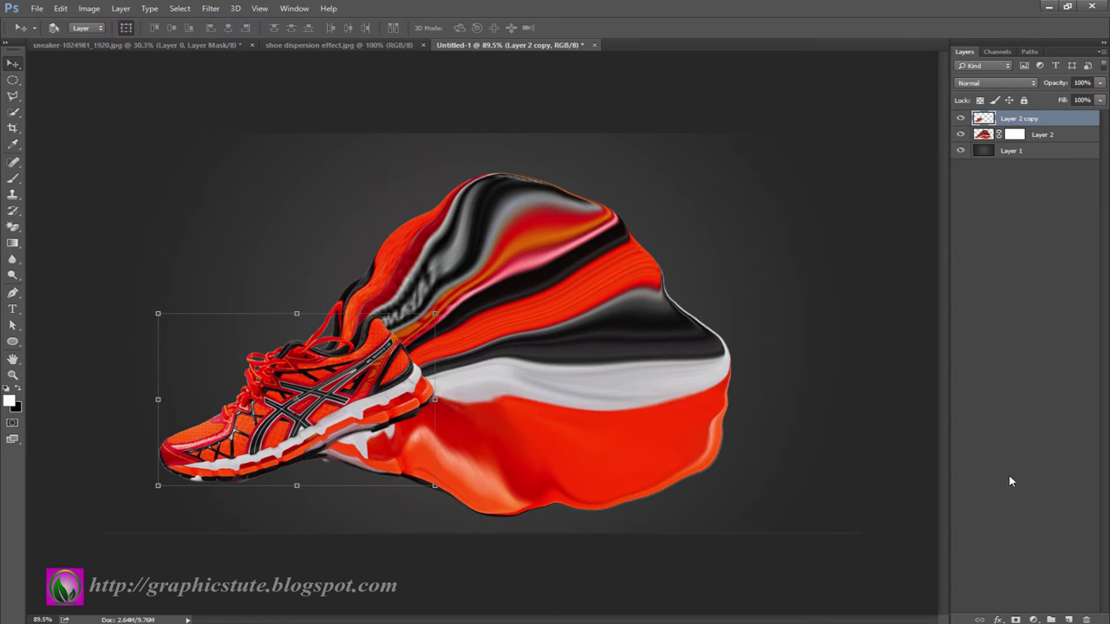
pyautogui.click(1016, 619)
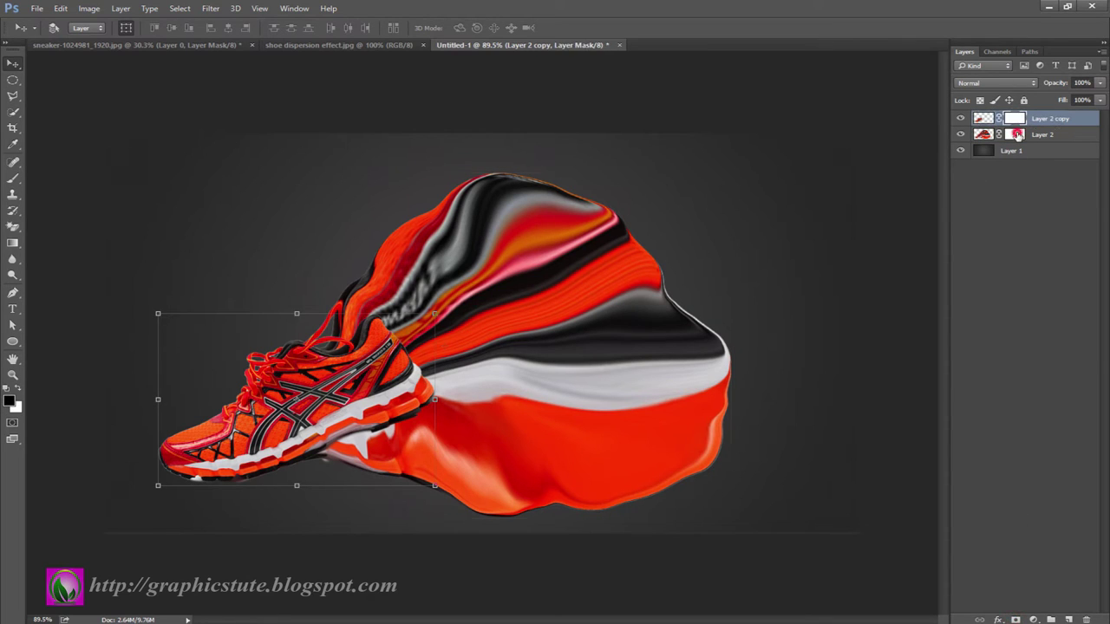
pyautogui.click(1018, 136)
pyautogui.hotkey('ctrl', 'i')
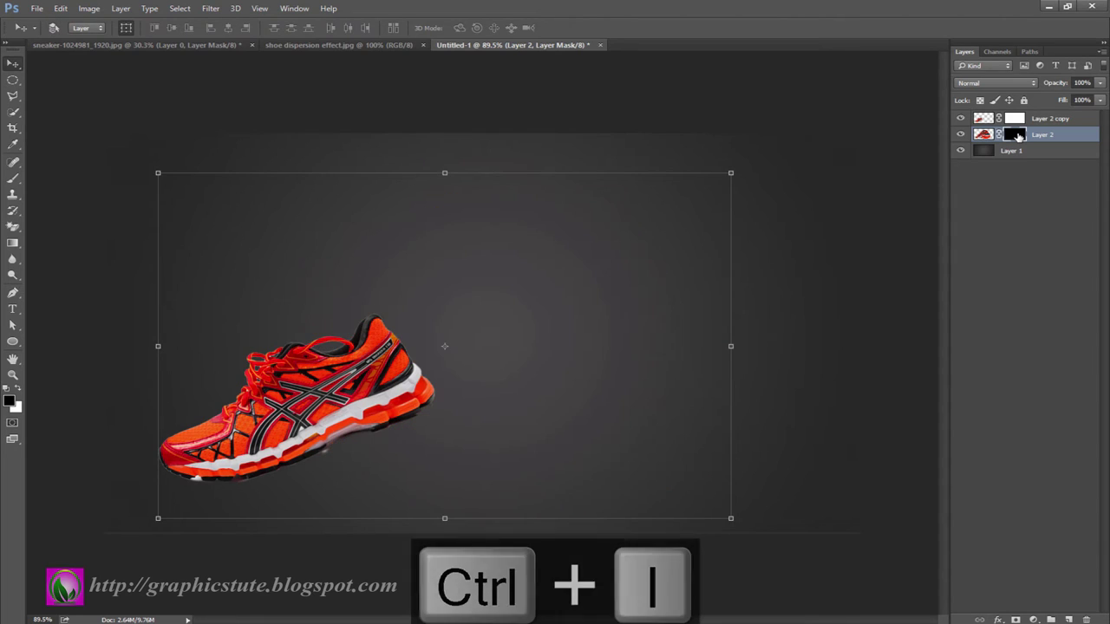
pyautogui.click(1016, 122)
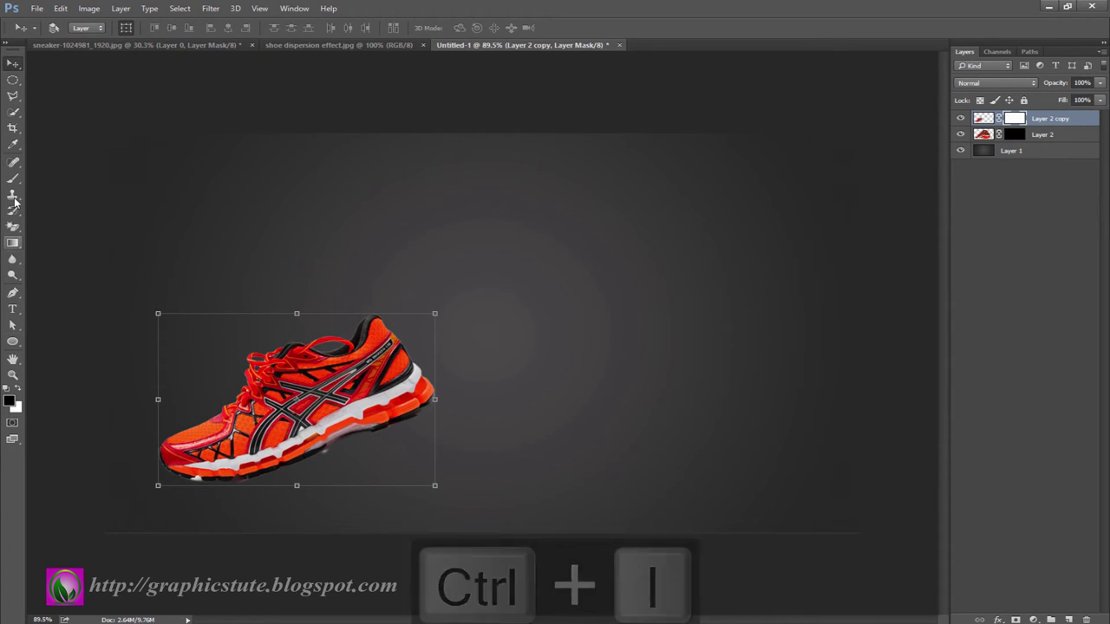
# - Zoom in on the shoe, load the 266 px streaky brush tip and open its Brush settings
pyautogui.press('b')
pyautogui.click(13, 375)
pyautogui.click(437, 481)
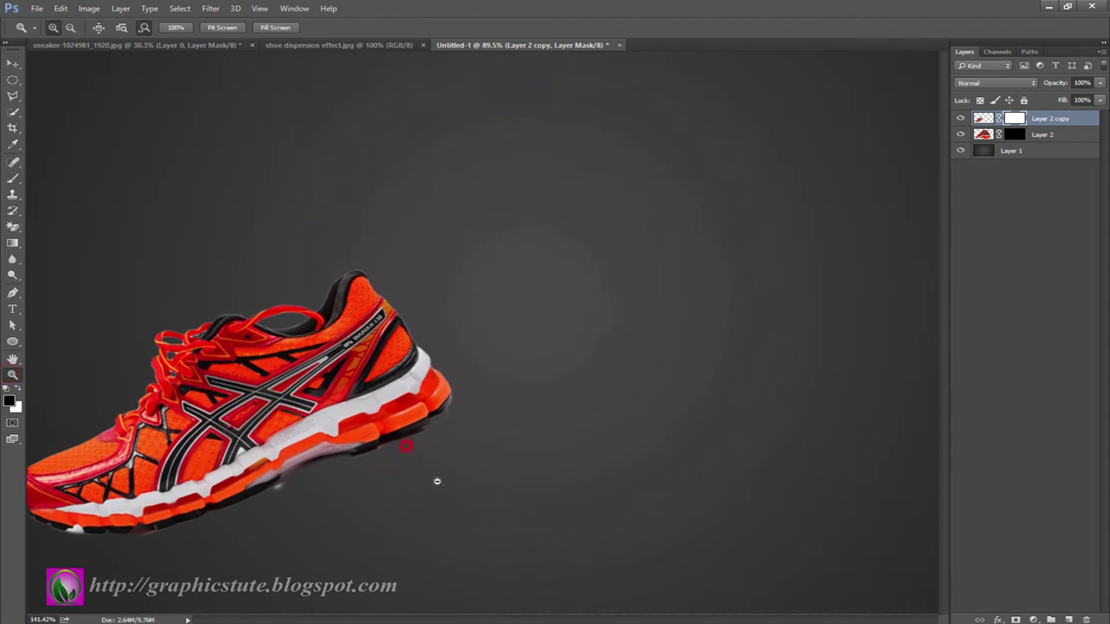
pyautogui.moveTo(393, 484); pyautogui.dragTo(531, 474)
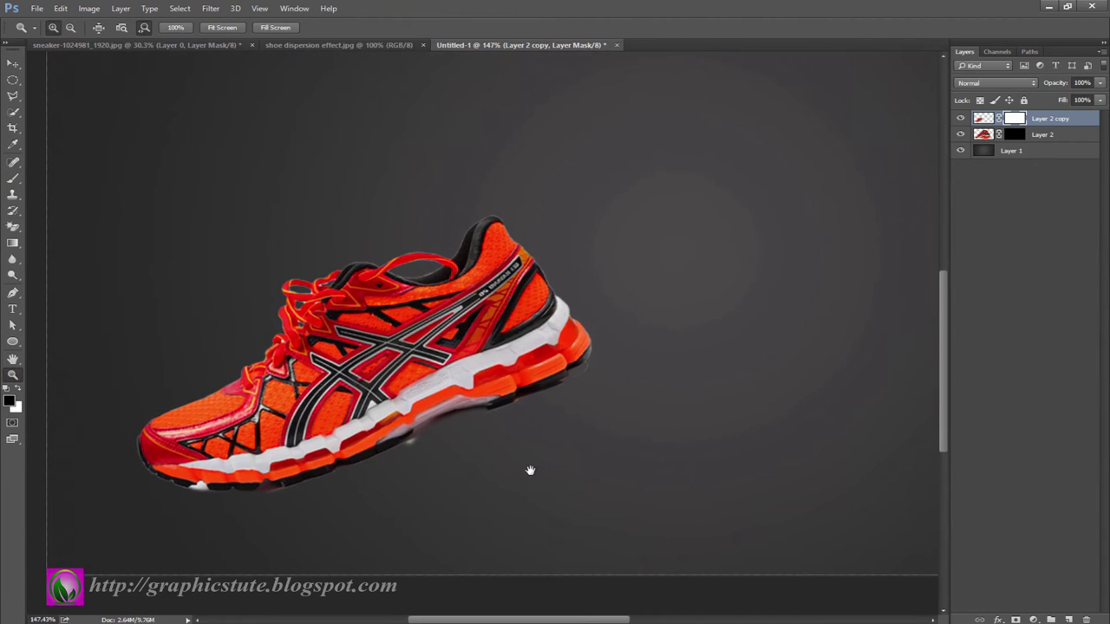
pyautogui.click(13, 179)
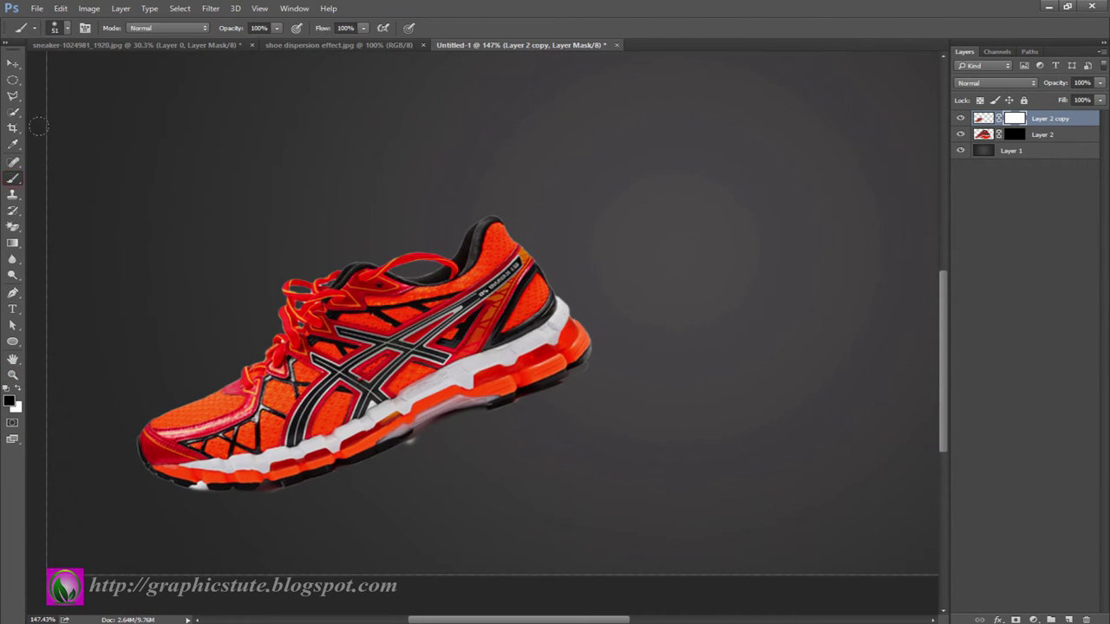
pyautogui.click(65, 31)
pyautogui.moveTo(213, 162); pyautogui.dragTo(214, 277)
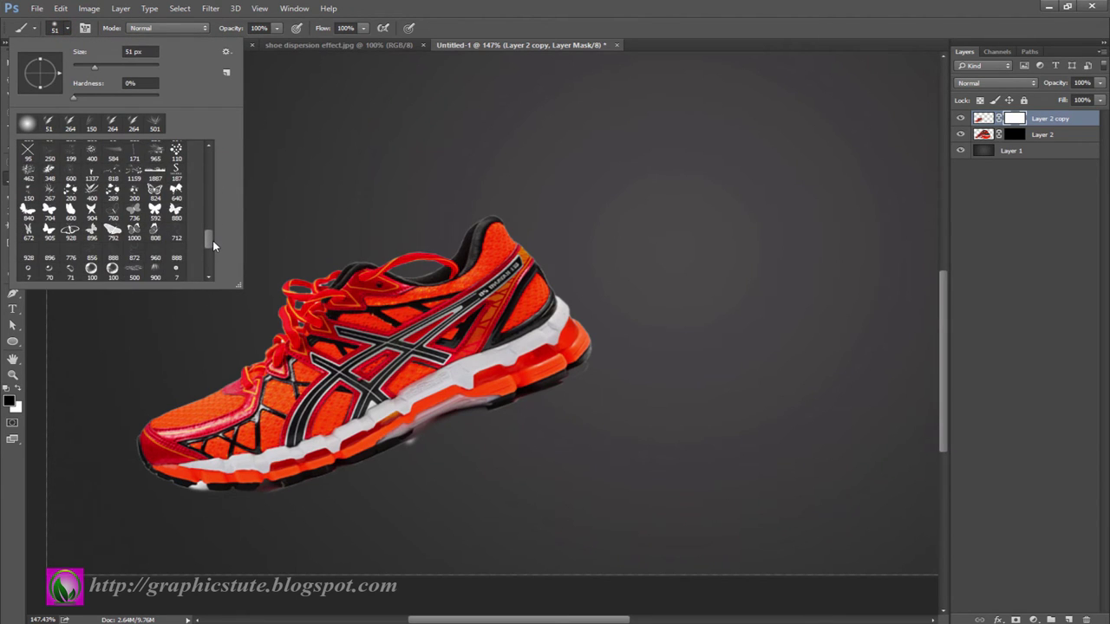
pyautogui.scroll(-3, 214, 278)
pyautogui.click(90, 250)
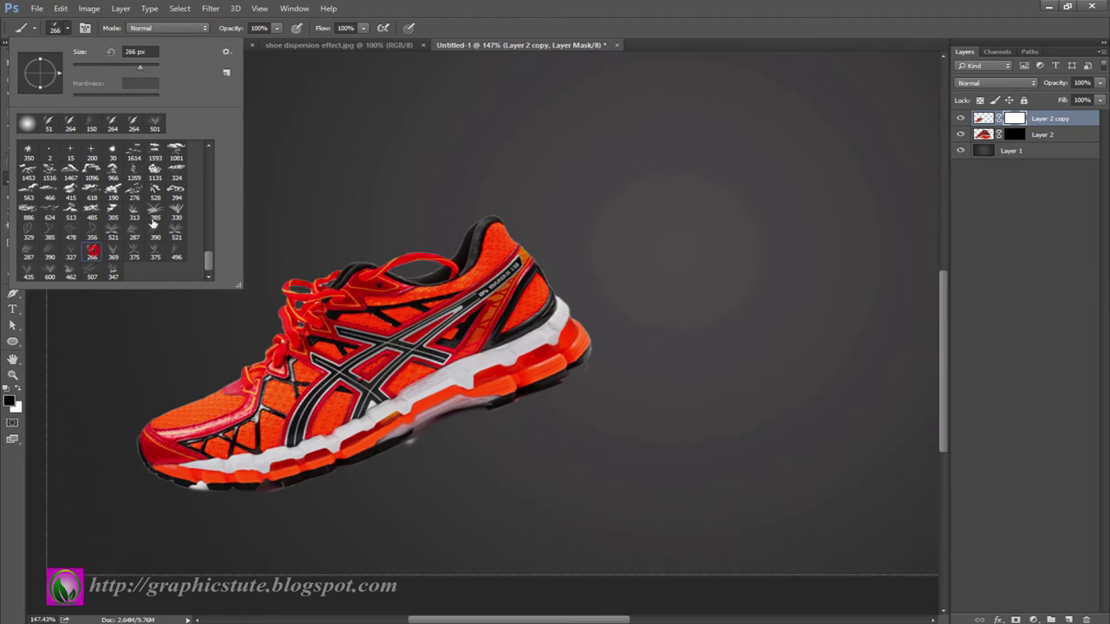
pyautogui.click(76, 37)
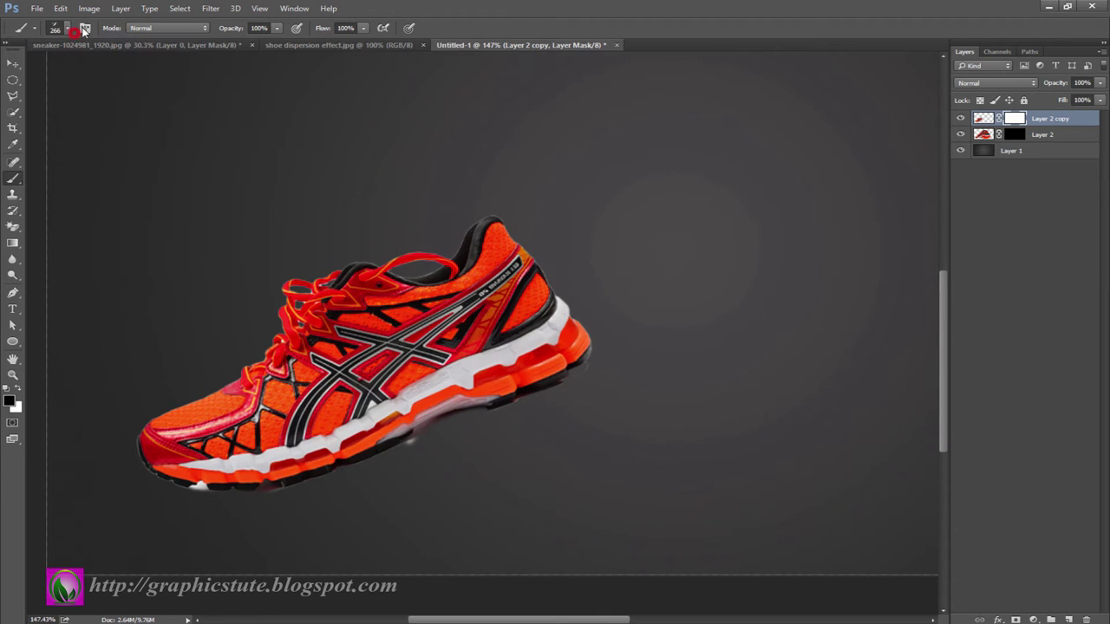
pyautogui.click(85, 28)
# - Rotate the brush tip and fade the back of the shoe and below the heel collar into streaks
pyautogui.moveTo(720, 171); pyautogui.dragTo(877, 162)
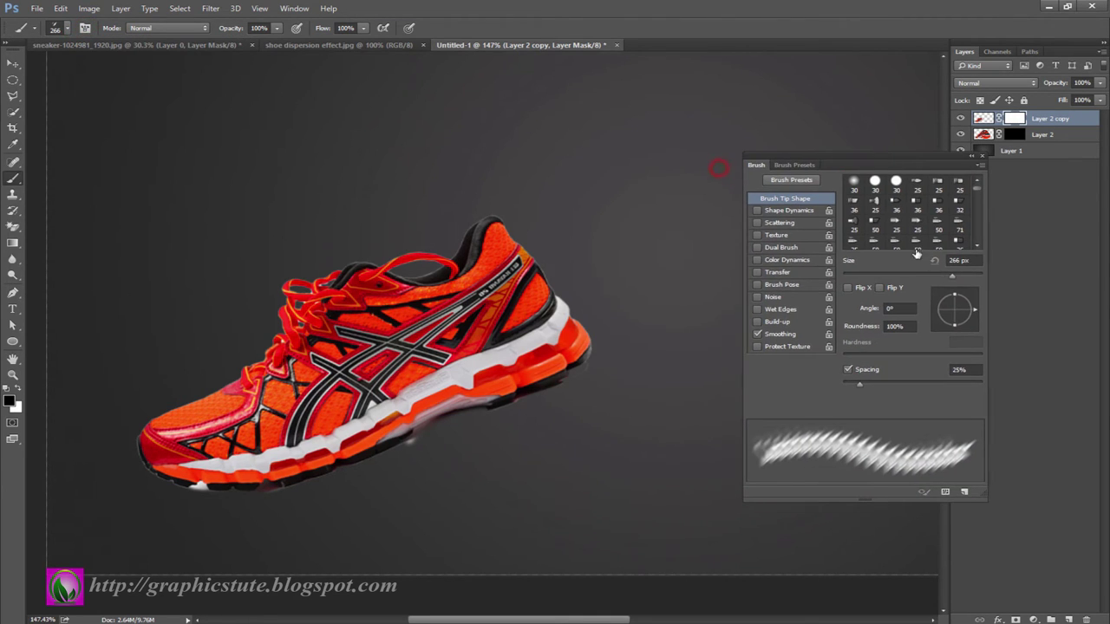
pyautogui.moveTo(974, 315); pyautogui.dragTo(972, 312)
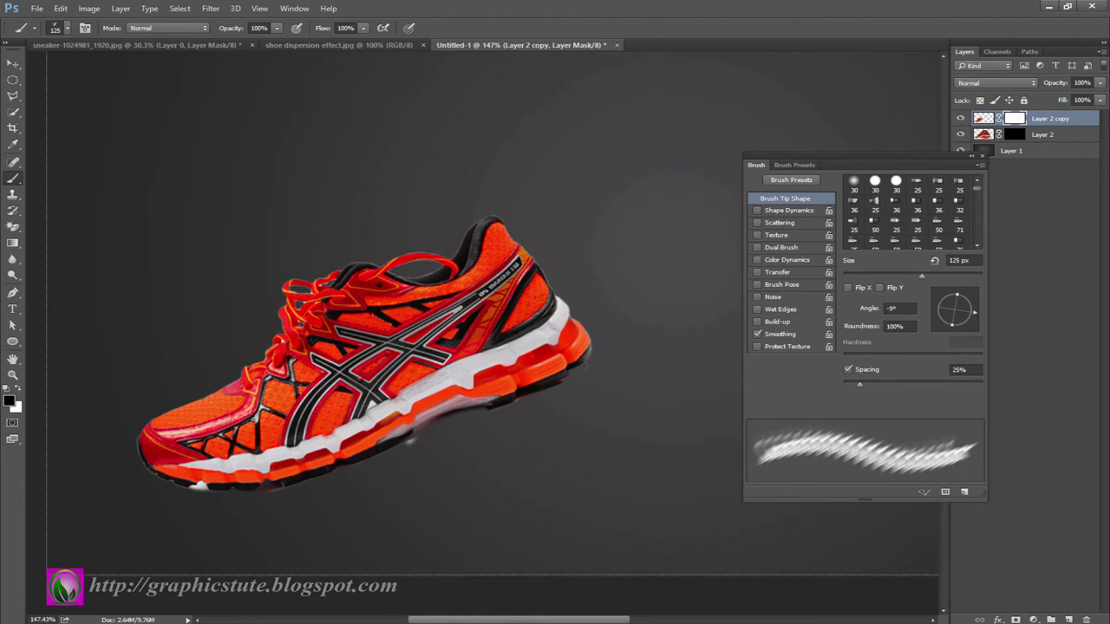
pyautogui.moveTo(568, 334)
pyautogui.mouseDown()
pyautogui.moveTo(546, 352)
pyautogui.moveTo(576, 329)
pyautogui.moveTo(529, 287)
pyautogui.moveTo(516, 256)
pyautogui.moveTo(477, 230)
pyautogui.moveTo(471, 249)
pyautogui.mouseUp()
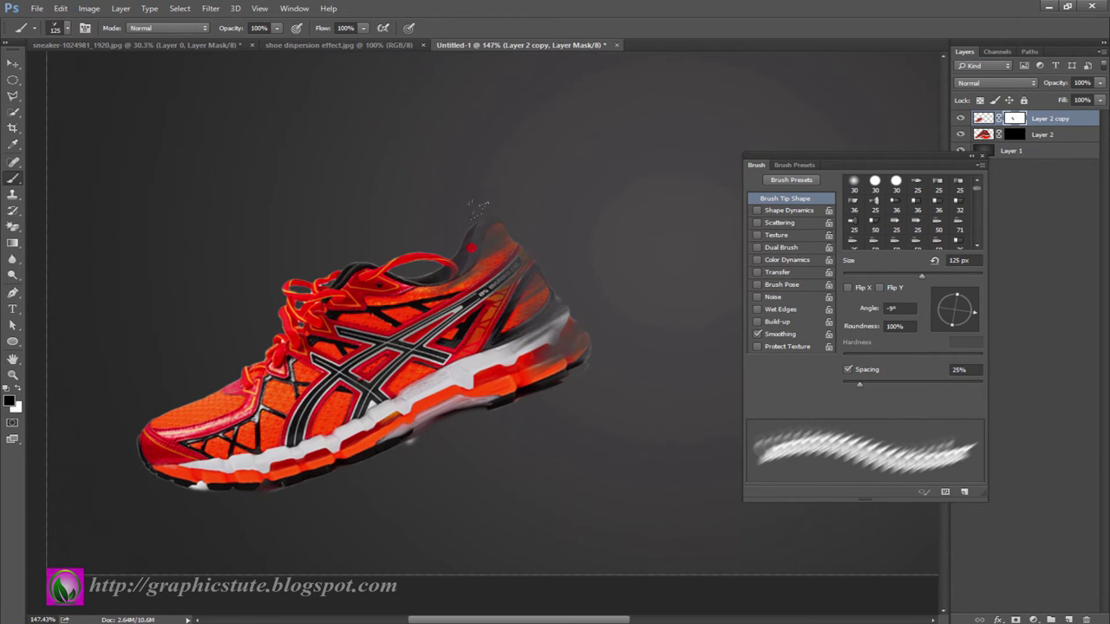
pyautogui.moveTo(477, 208)
pyautogui.mouseDown()
pyautogui.moveTo(485, 278)
pyautogui.moveTo(438, 295)
pyautogui.moveTo(492, 328)
pyautogui.moveTo(487, 304)
pyautogui.mouseUp()
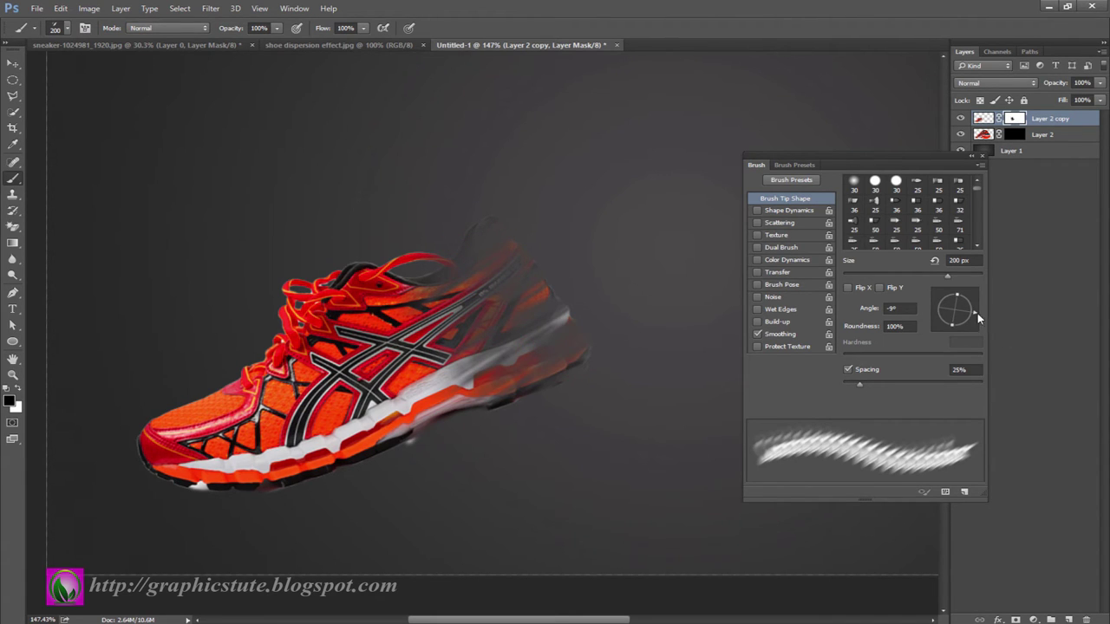
# - At a -33° tip angle, disperse the heel, sole and upper near the laces into streaks
pyautogui.moveTo(978, 320); pyautogui.dragTo(971, 323)
pyautogui.moveTo(508, 382); pyautogui.dragTo(550, 347)
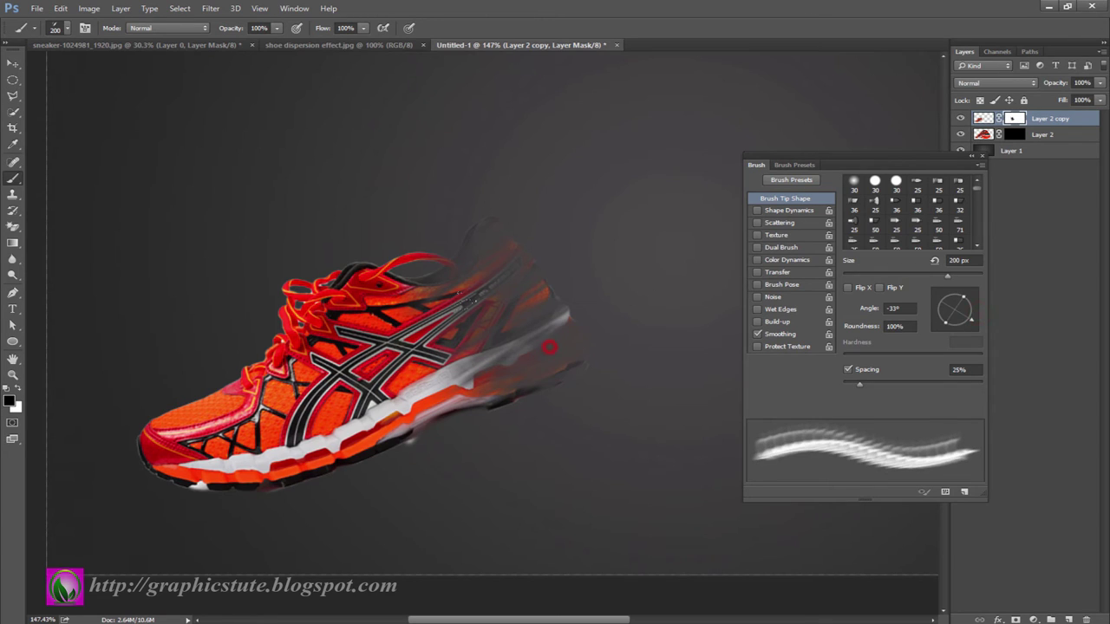
pyautogui.moveTo(440, 278); pyautogui.dragTo(501, 328)
pyautogui.moveTo(399, 235); pyautogui.dragTo(382, 195)
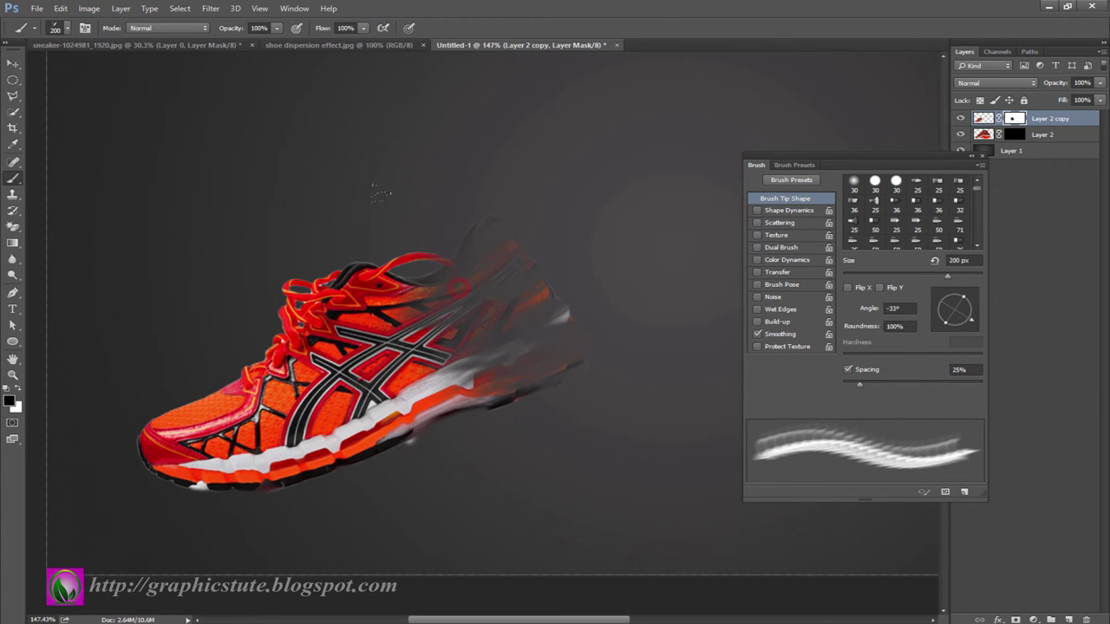
pyautogui.moveTo(451, 241); pyautogui.dragTo(408, 271)
pyautogui.moveTo(468, 390); pyautogui.dragTo(519, 362)
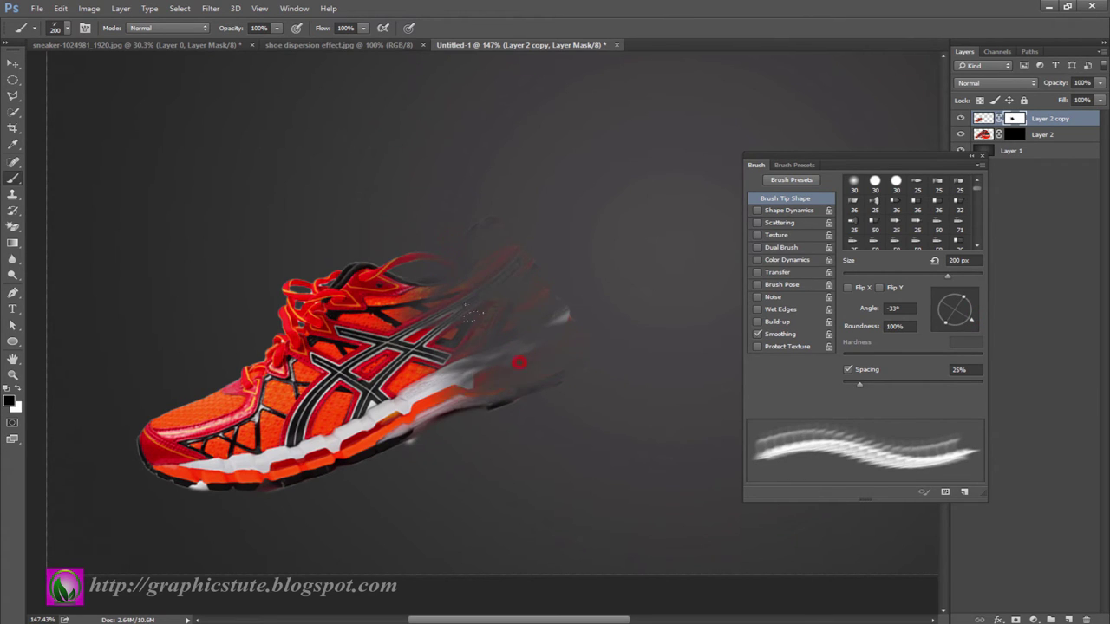
pyautogui.moveTo(425, 386); pyautogui.dragTo(501, 347)
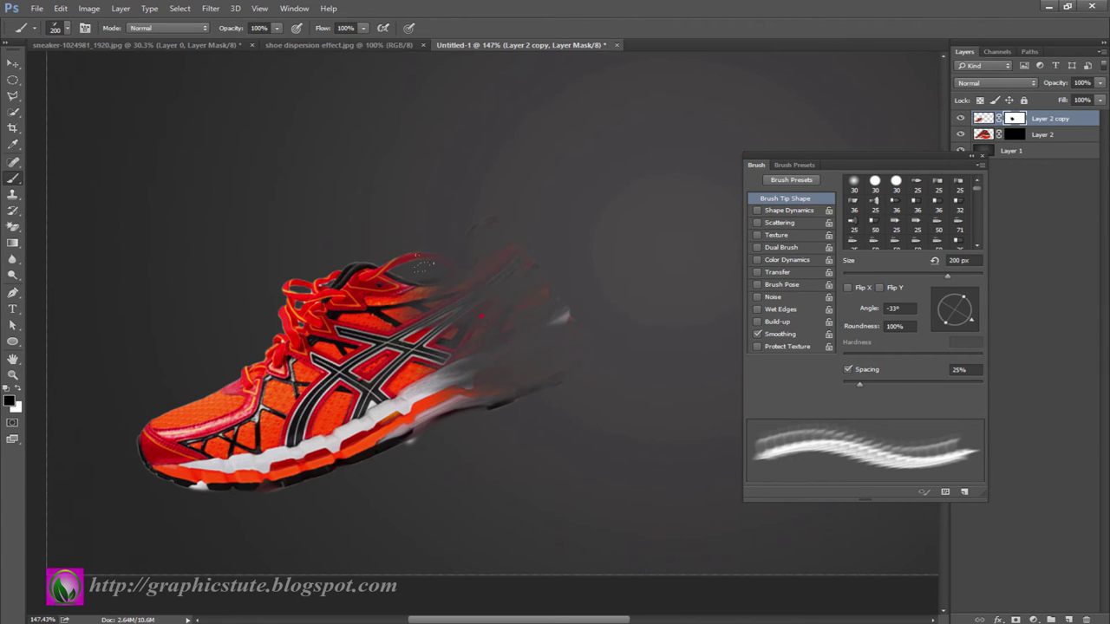
pyautogui.moveTo(413, 357); pyautogui.dragTo(482, 316)
# - At about -4° brush angle, fade the remaining red blurred streaks near the heel and collar
pyautogui.moveTo(971, 320); pyautogui.dragTo(974, 310)
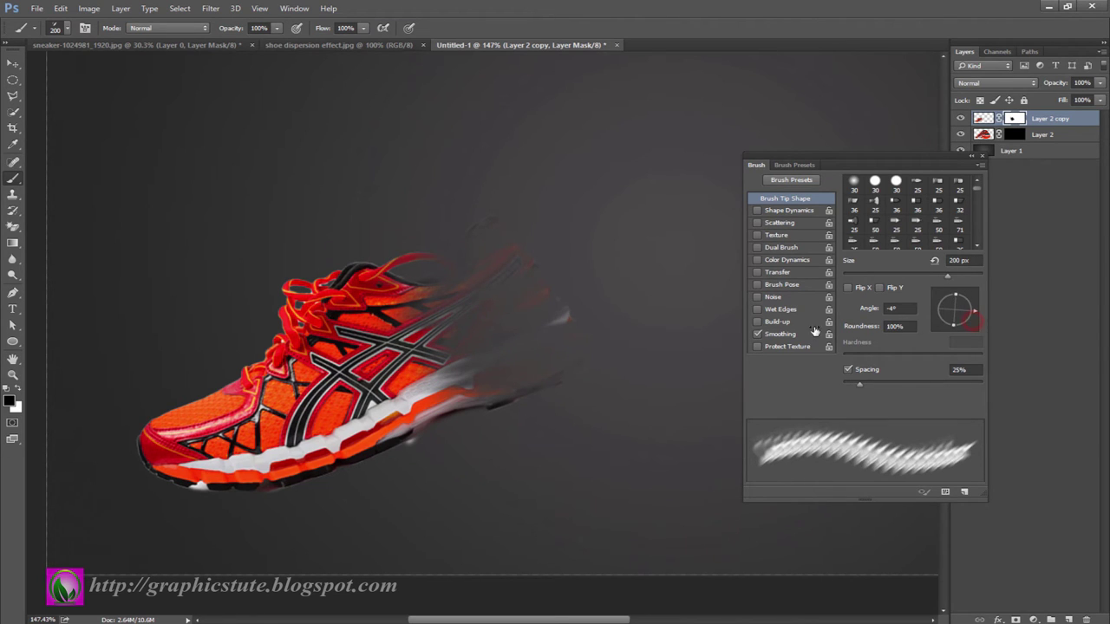
pyautogui.moveTo(413, 365); pyautogui.dragTo(446, 301)
pyautogui.moveTo(371, 222); pyautogui.dragTo(376, 216)
pyautogui.moveTo(430, 365); pyautogui.dragTo(473, 415)
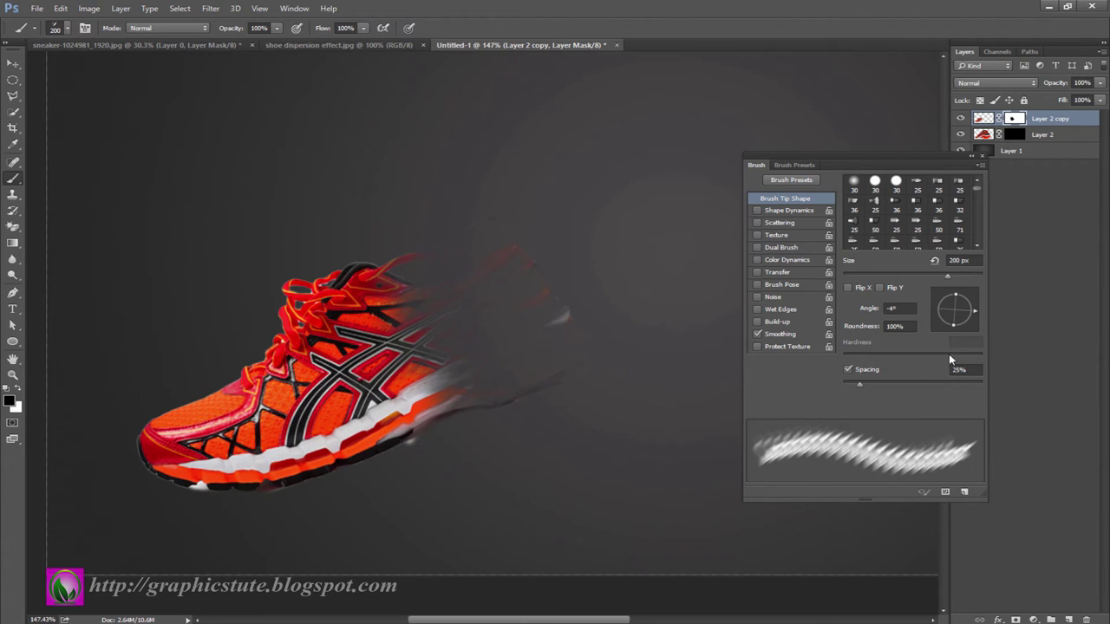
# - Paint Layer 2's mask in white, using the 435 px streaky tip angled at -52°
pyautogui.click(1013, 135)
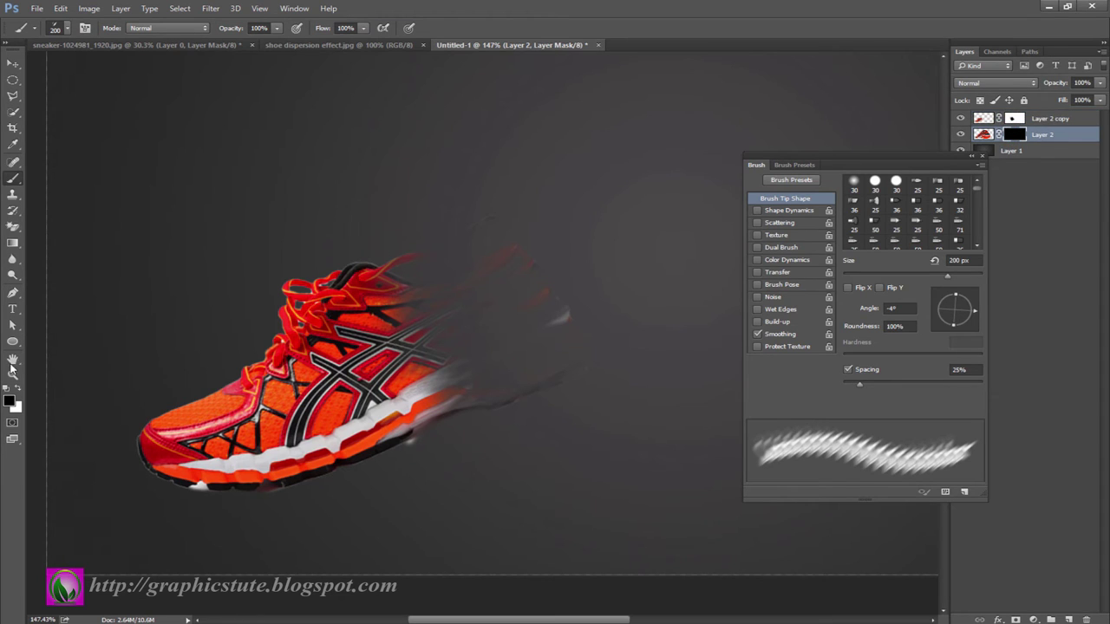
pyautogui.click(19, 390)
pyautogui.moveTo(977, 201); pyautogui.dragTo(976, 221)
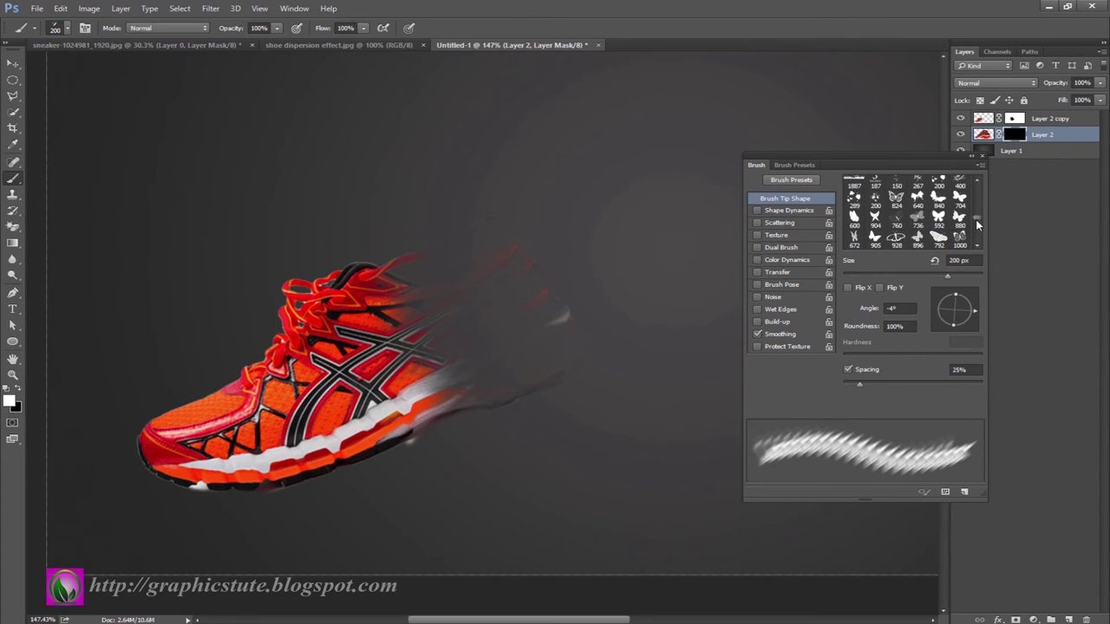
pyautogui.moveTo(976, 219); pyautogui.dragTo(975, 228)
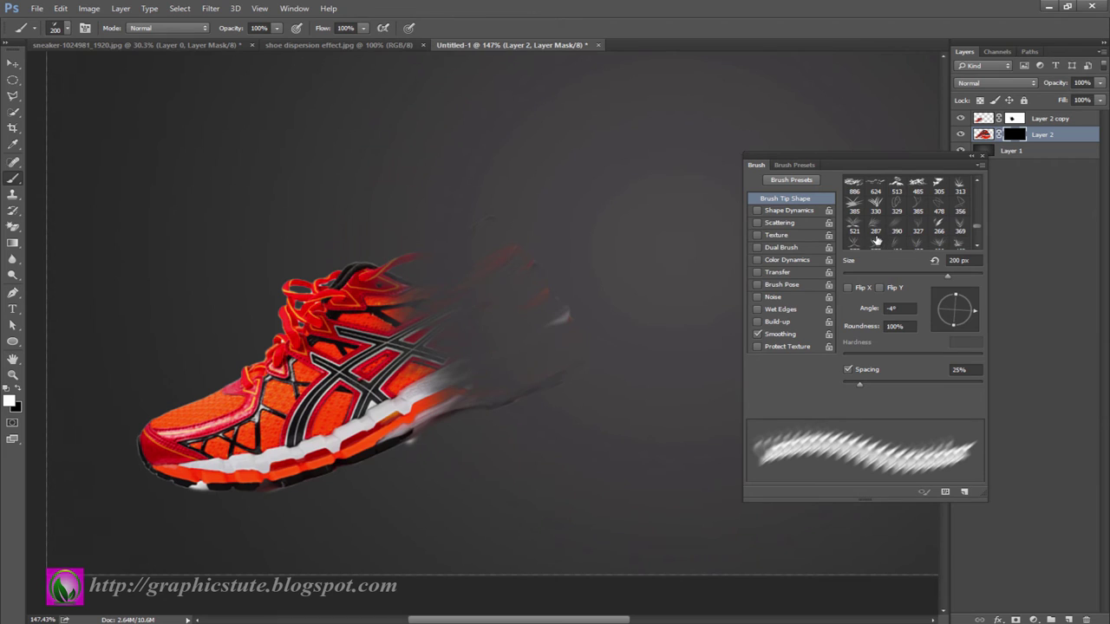
pyautogui.scroll(-1, 877, 241)
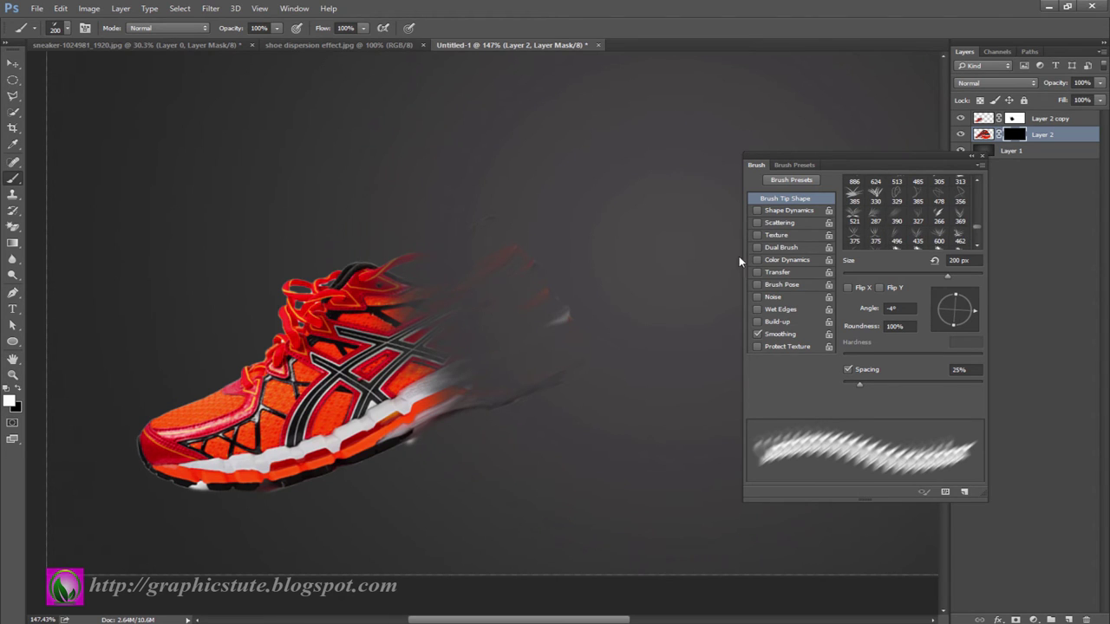
pyautogui.click(917, 234)
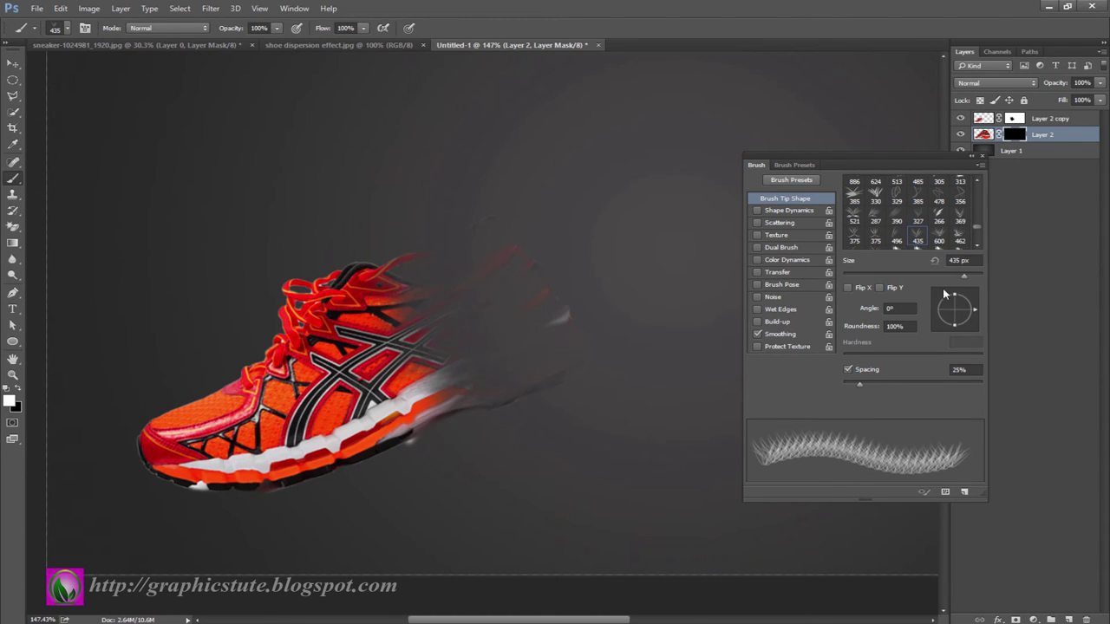
pyautogui.moveTo(973, 312); pyautogui.dragTo(968, 323)
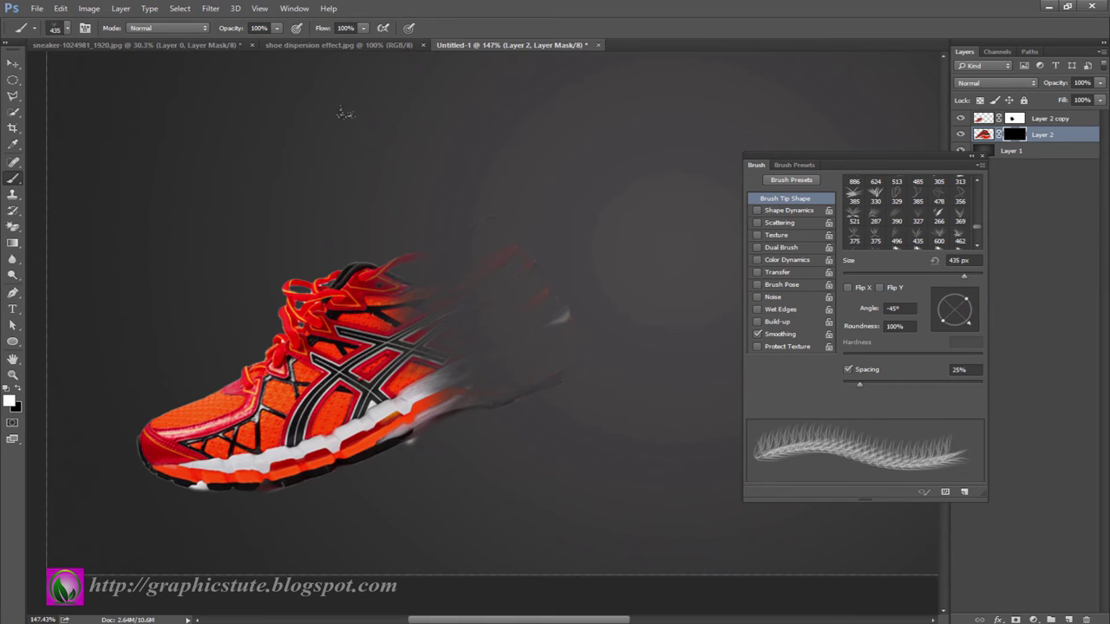
pyautogui.moveTo(970, 323); pyautogui.dragTo(966, 331)
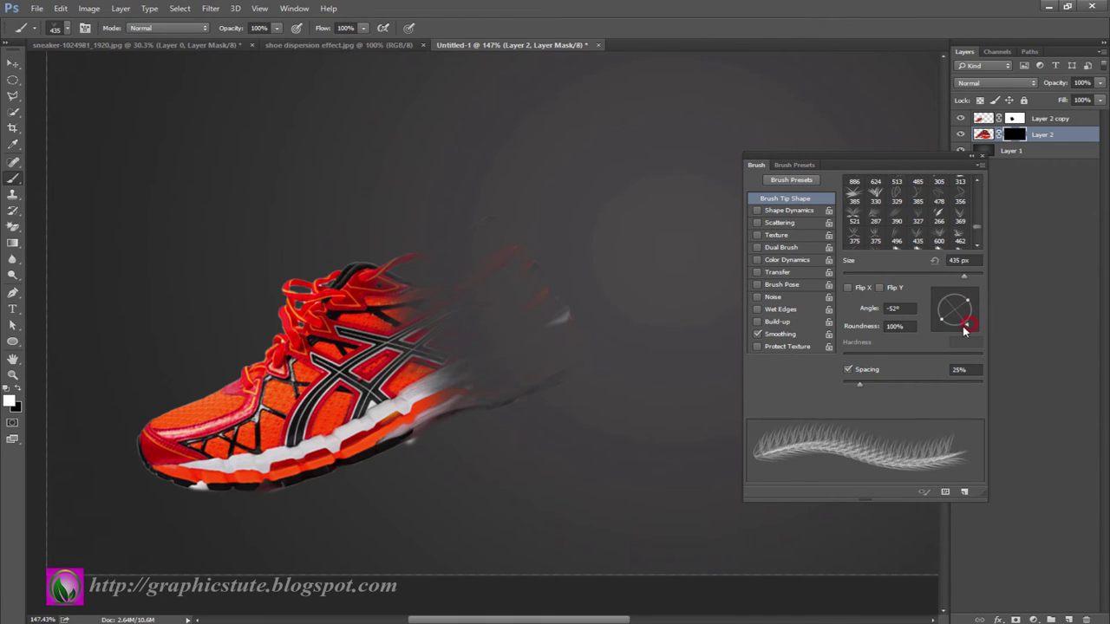
# - Stamp red, black and white streaks above and right of the shoe, then more at -11°
pyautogui.click(356, 98)
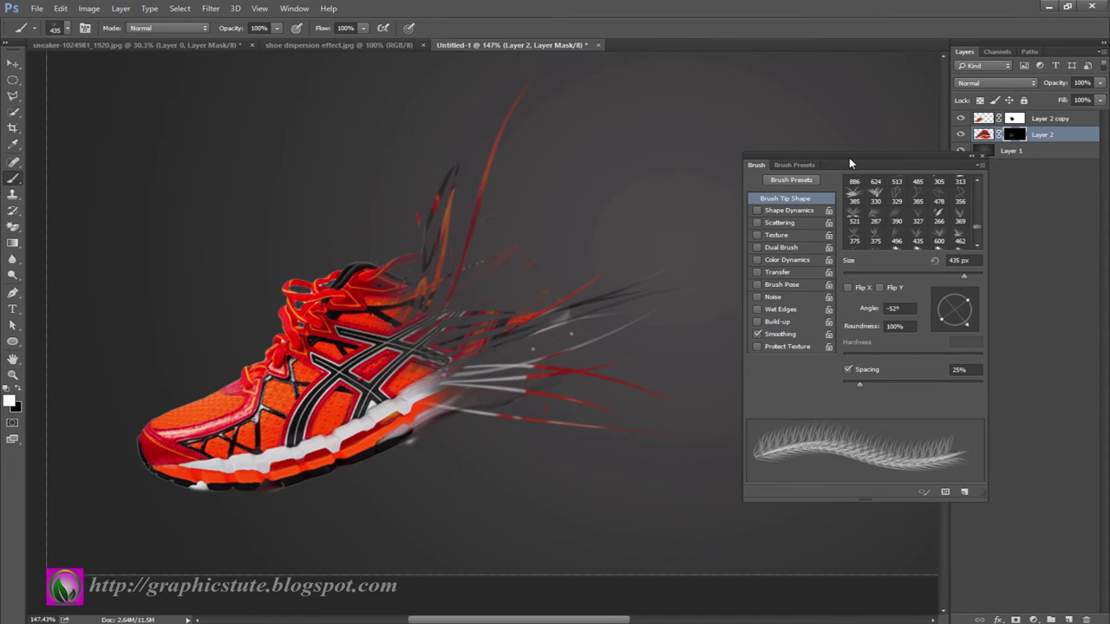
pyautogui.click(392, 83)
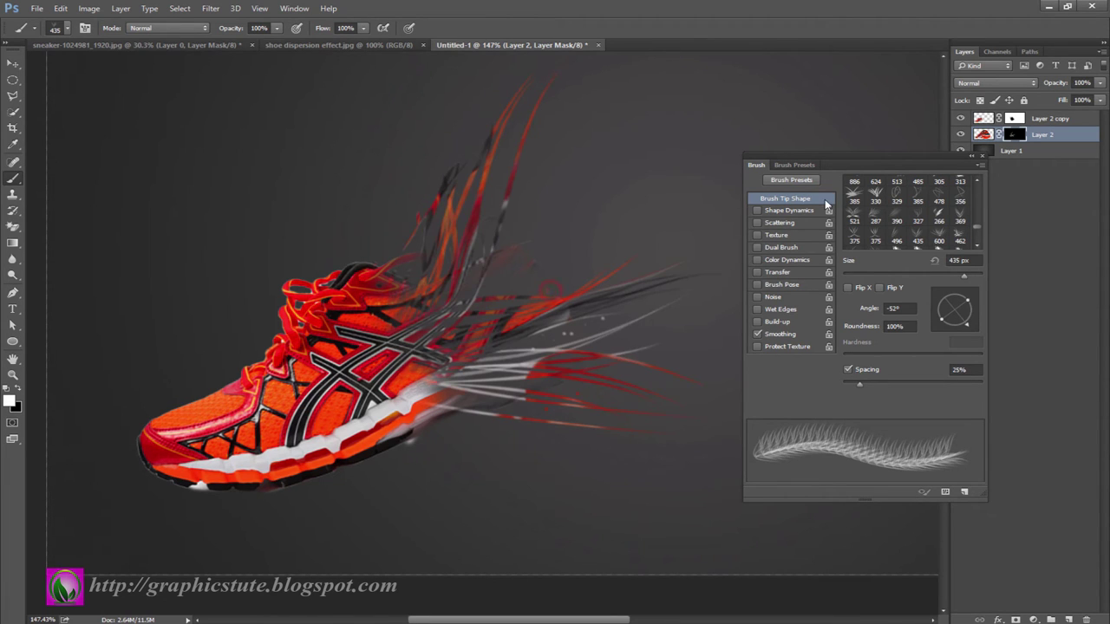
pyautogui.click(431, 108)
pyautogui.moveTo(966, 330); pyautogui.dragTo(974, 301)
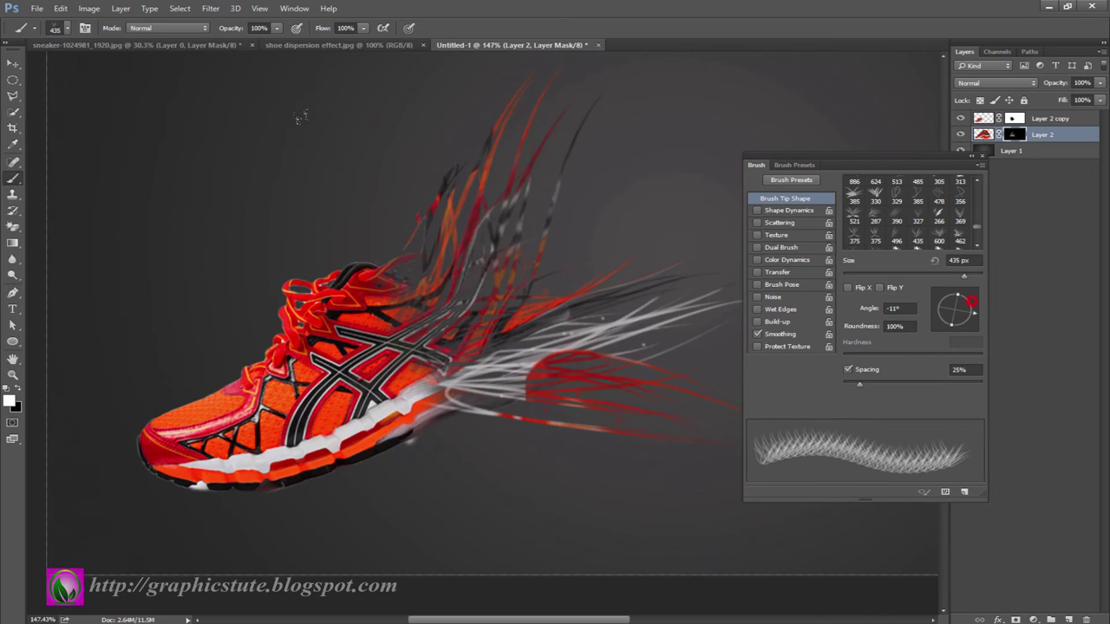
pyautogui.click(976, 311)
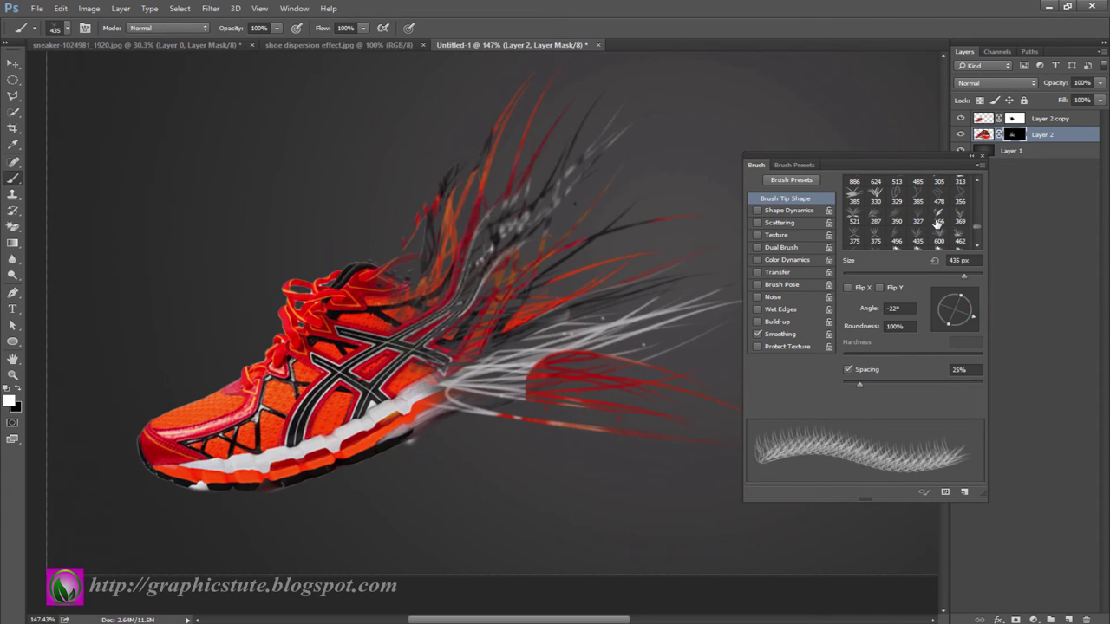
# - Switch to another streaky tip at a steeper angle and stamp more strands behind the shoe
pyautogui.click(896, 217)
pyautogui.moveTo(975, 310); pyautogui.dragTo(971, 320)
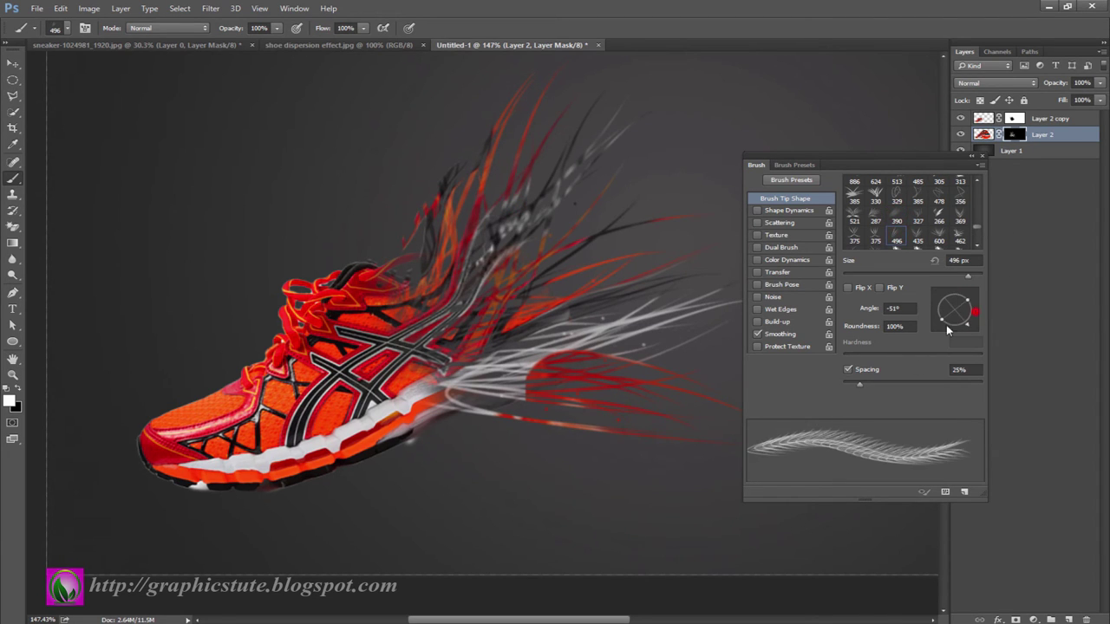
pyautogui.click(520, 260)
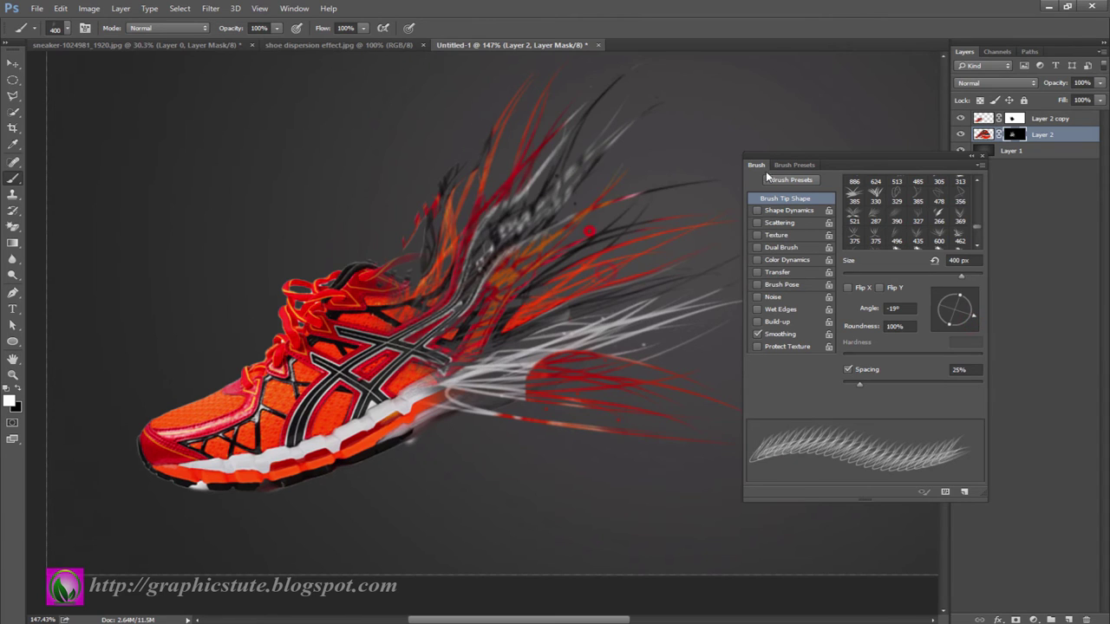
pyautogui.click(512, 152)
pyautogui.moveTo(974, 314)
pyautogui.mouseDown()
pyautogui.moveTo(964, 327)
pyautogui.moveTo(974, 314)
pyautogui.mouseUp()
# - With the 390 and 287 tips, paint streaks right of the shoe and red splatter below at 14°
pyautogui.click(904, 224)
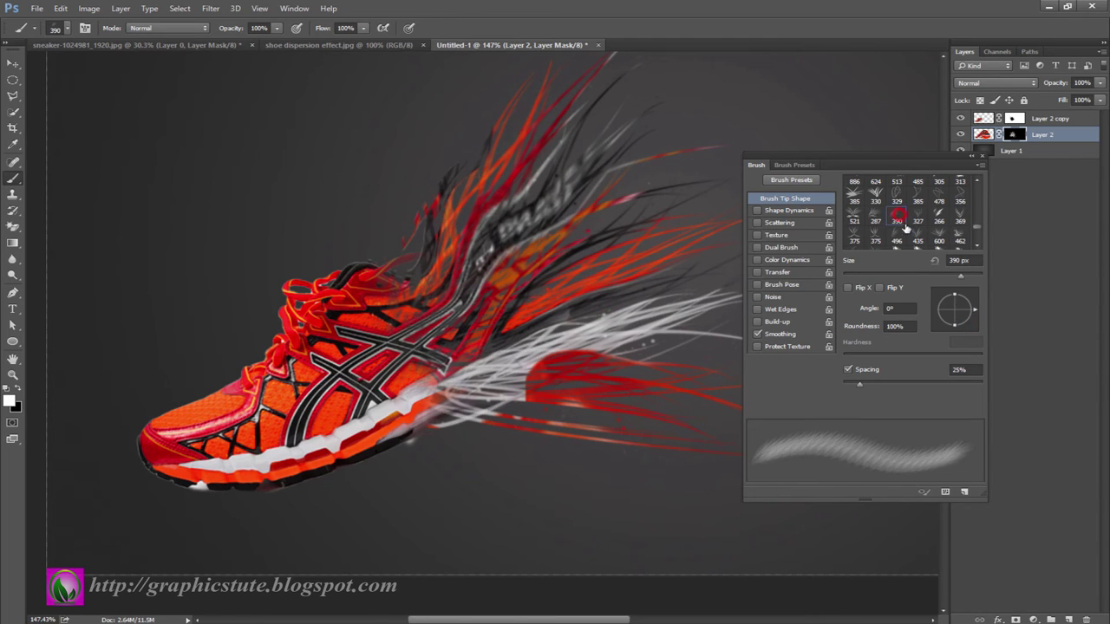
pyautogui.click(875, 219)
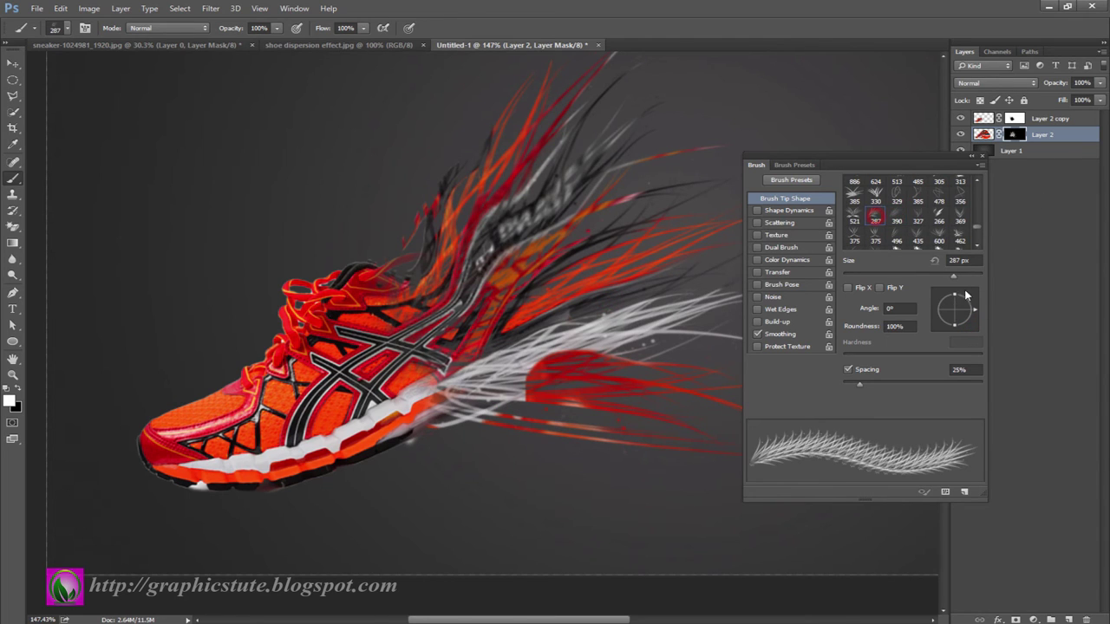
pyautogui.moveTo(607, 338); pyautogui.dragTo(711, 321)
pyautogui.moveTo(486, 191); pyautogui.dragTo(676, 199)
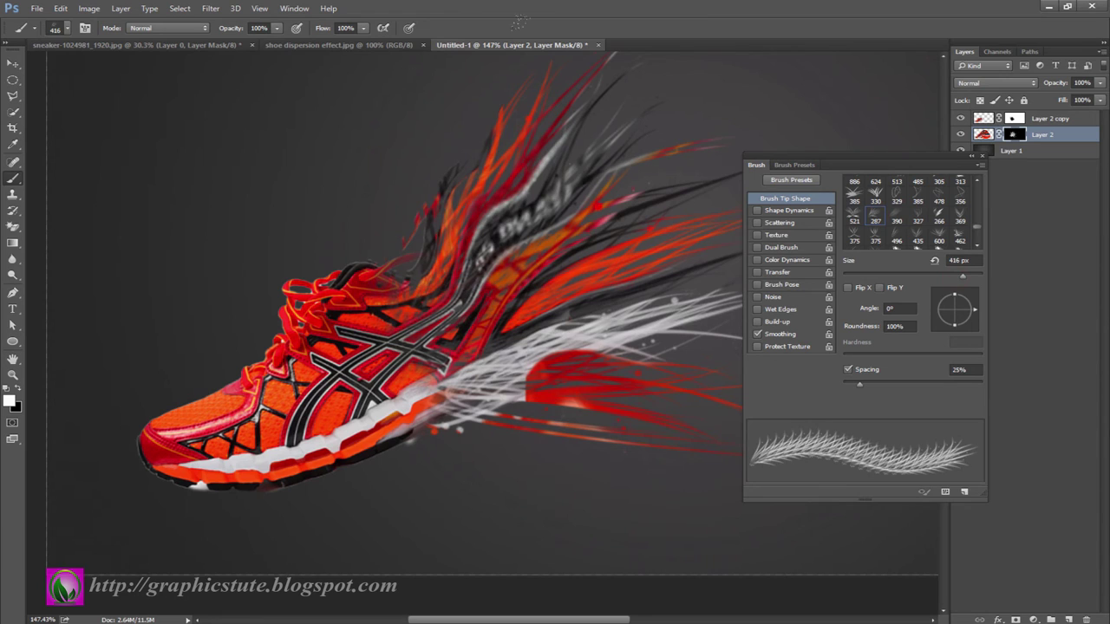
pyautogui.moveTo(975, 310)
pyautogui.mouseDown()
pyautogui.moveTo(973, 325)
pyautogui.moveTo(970, 300)
pyautogui.mouseUp()
pyautogui.click(648, 468)
# - Choose a soft round brush, trying it with a test stroke that is then undone
pyautogui.click(983, 156)
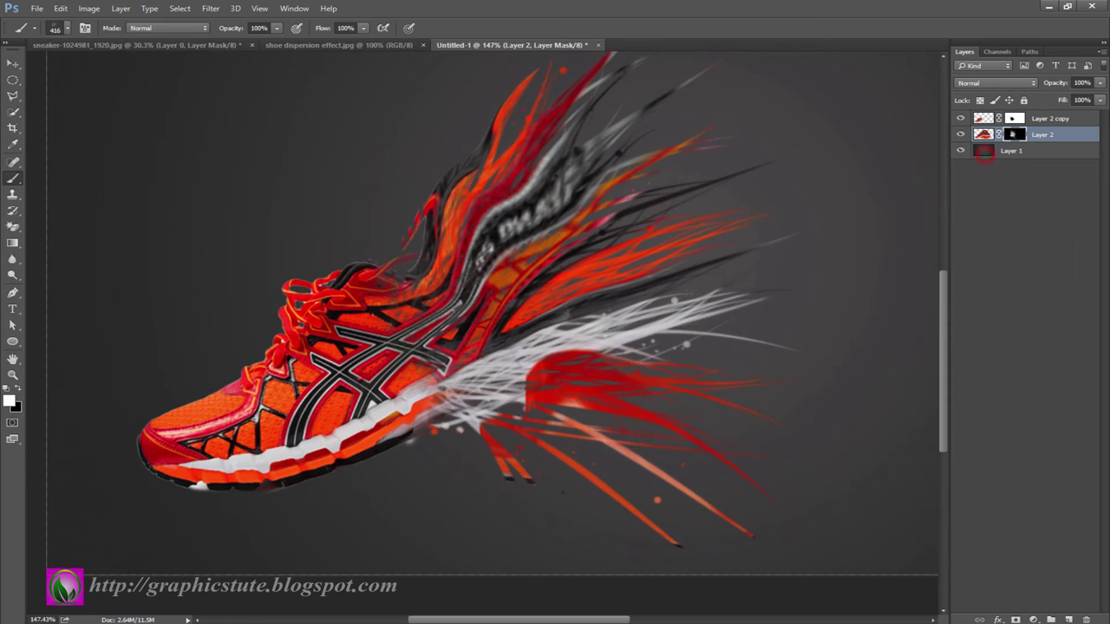
pyautogui.click(67, 28)
pyautogui.moveTo(215, 266); pyautogui.dragTo(216, 123)
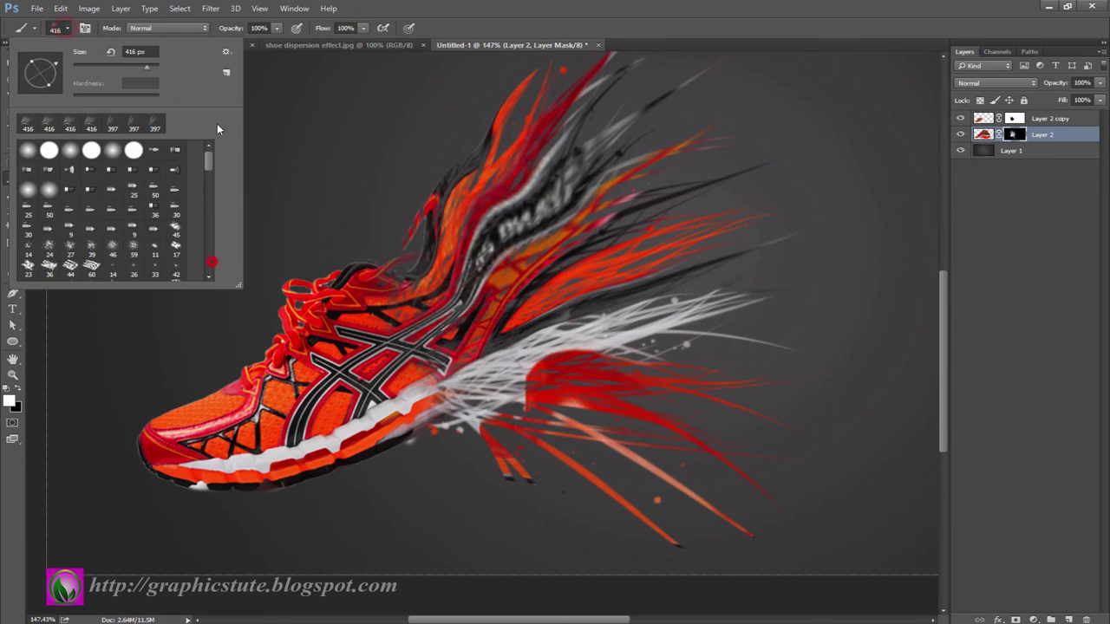
pyautogui.doubleClick(27, 150)
pyautogui.click(85, 28)
pyautogui.moveTo(468, 434); pyautogui.dragTo(547, 486)
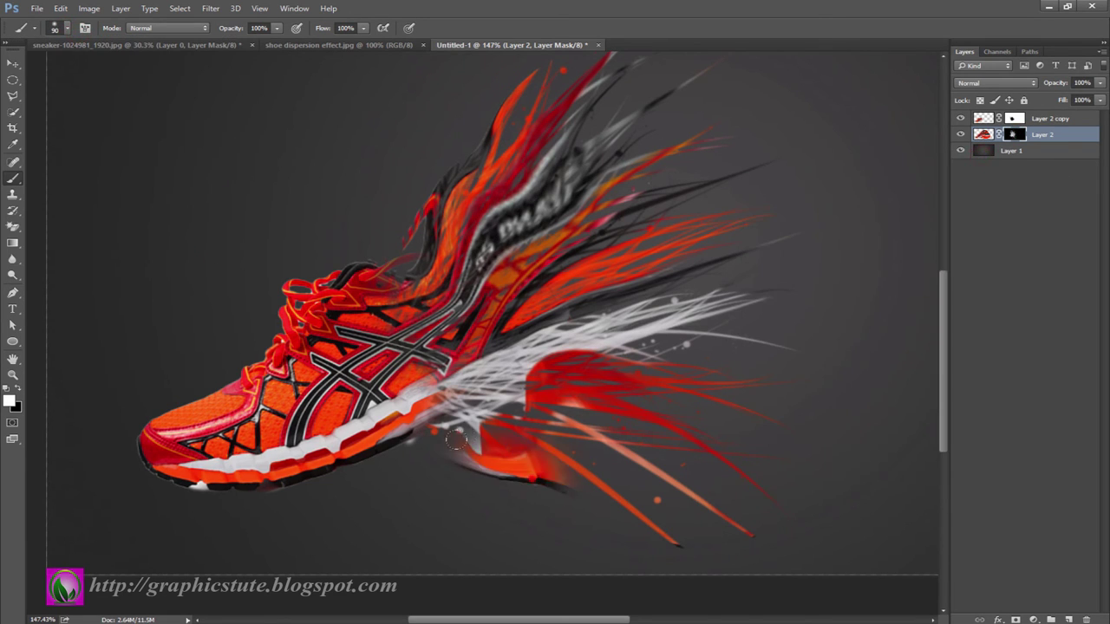
pyautogui.hotkey('ctrl', 'z')
pyautogui.hotkey('ctrl', 'z')
pyautogui.hotkey('ctrl', 'z')
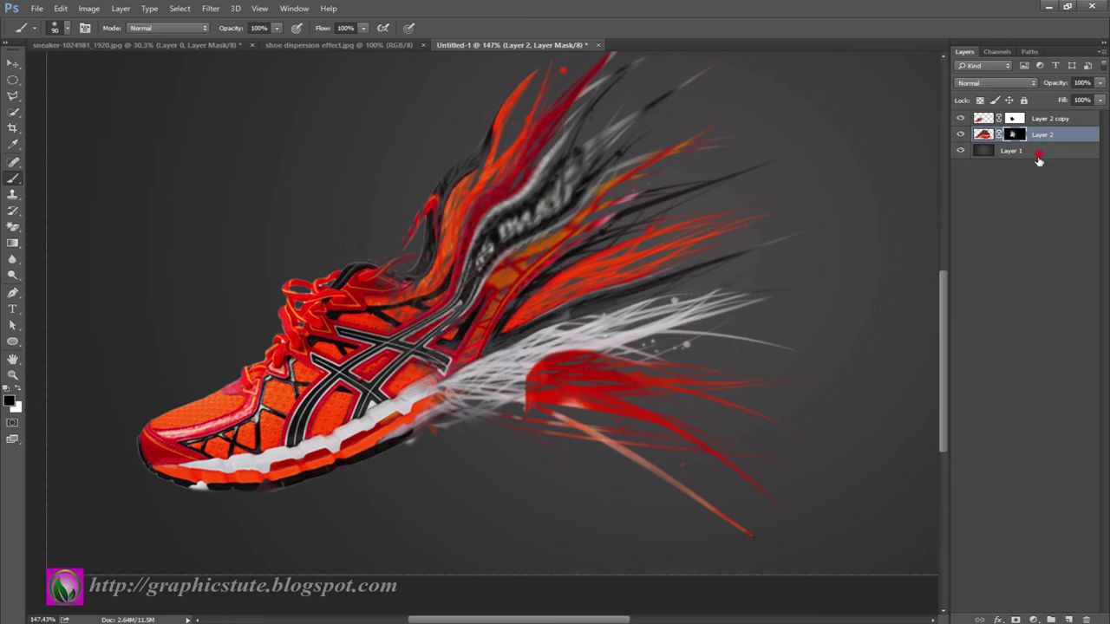
# - Add a new empty Layer 3 above Layer 1 with white as the painting colour
pyautogui.click(1039, 154)
pyautogui.click(1070, 619)
pyautogui.press('x')
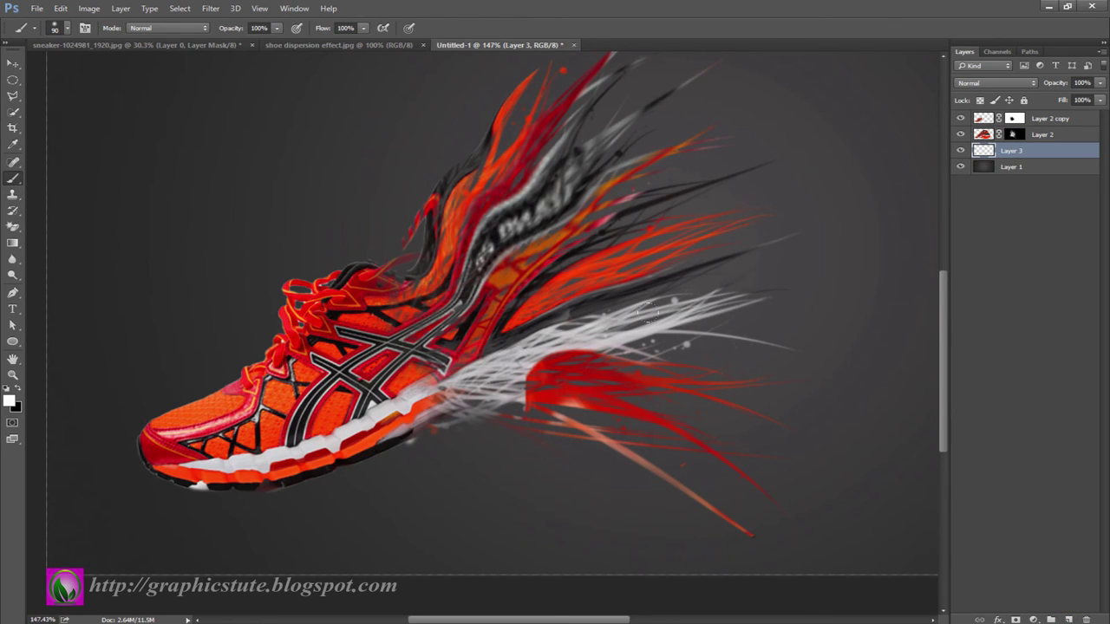
# - Paint a soft white glow dab, then enlarge, flatten, widen and move it beneath the shoe
pyautogui.click(671, 335)
pyautogui.press('v')
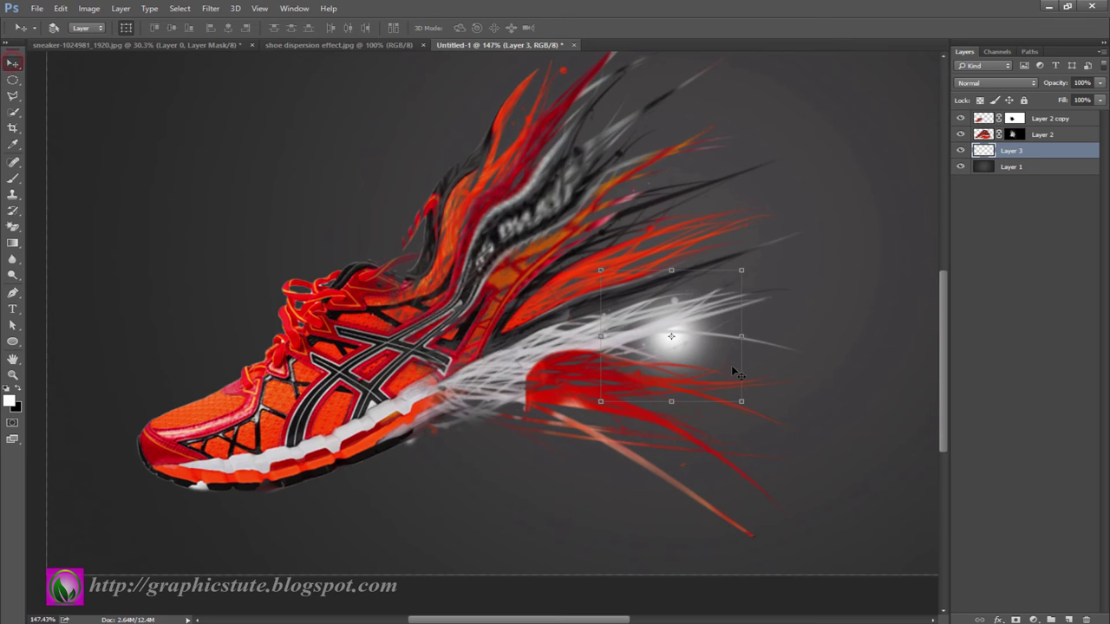
pyautogui.moveTo(745, 404); pyautogui.dragTo(797, 452)
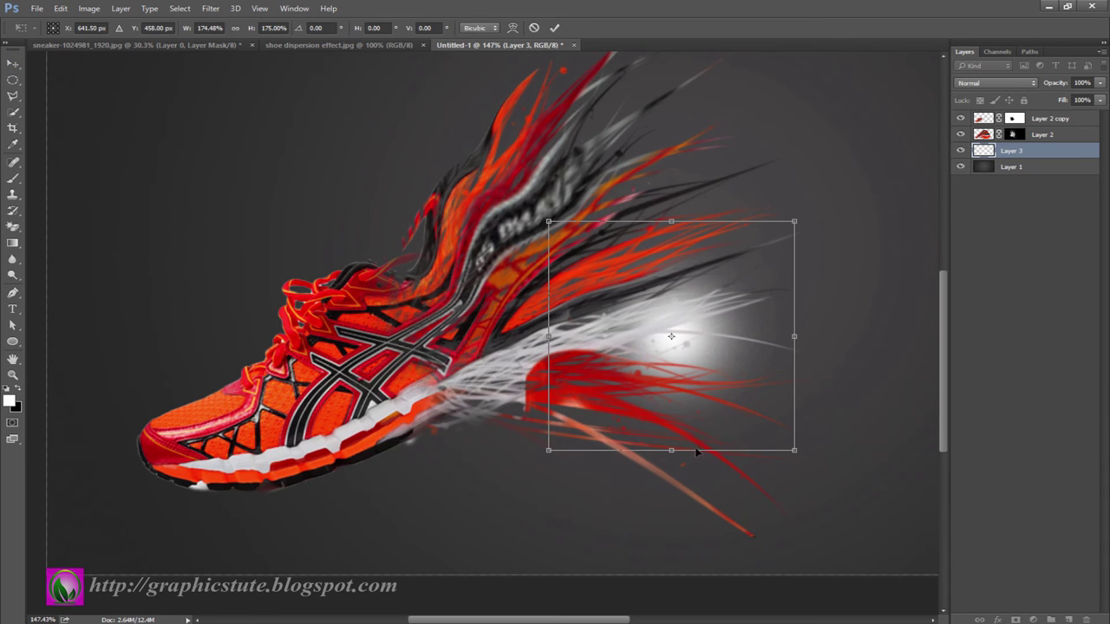
pyautogui.moveTo(671, 422); pyautogui.dragTo(671, 351)
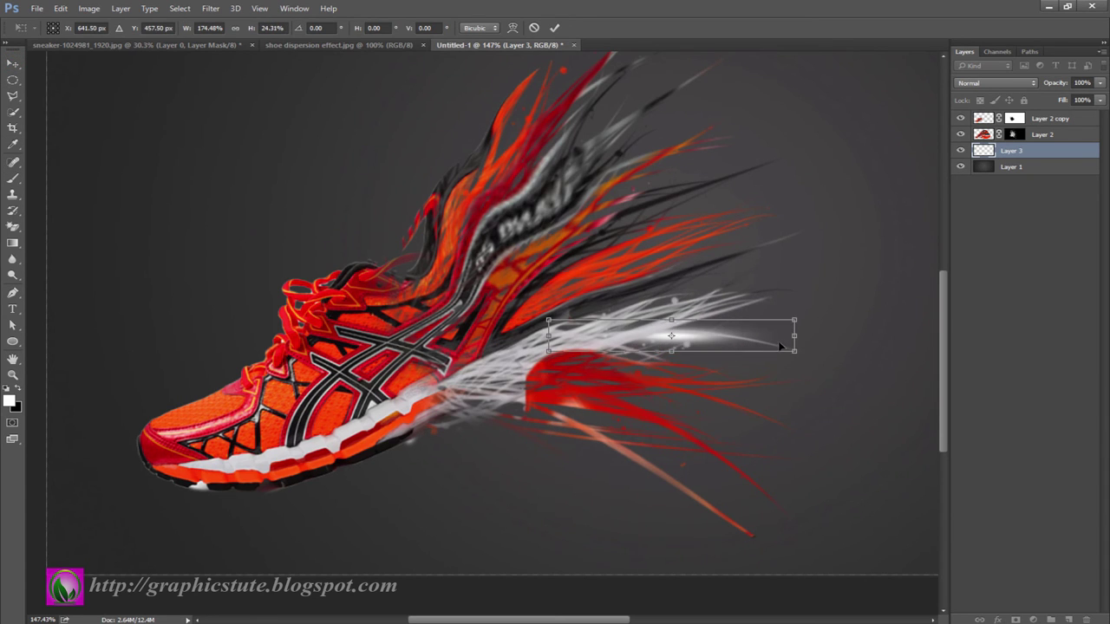
pyautogui.moveTo(795, 335); pyautogui.dragTo(818, 336)
pyautogui.moveTo(739, 349); pyautogui.dragTo(240, 509)
# - Commit the glow transform and fade Layer 3 to 60% opacity
pyautogui.press('Return')
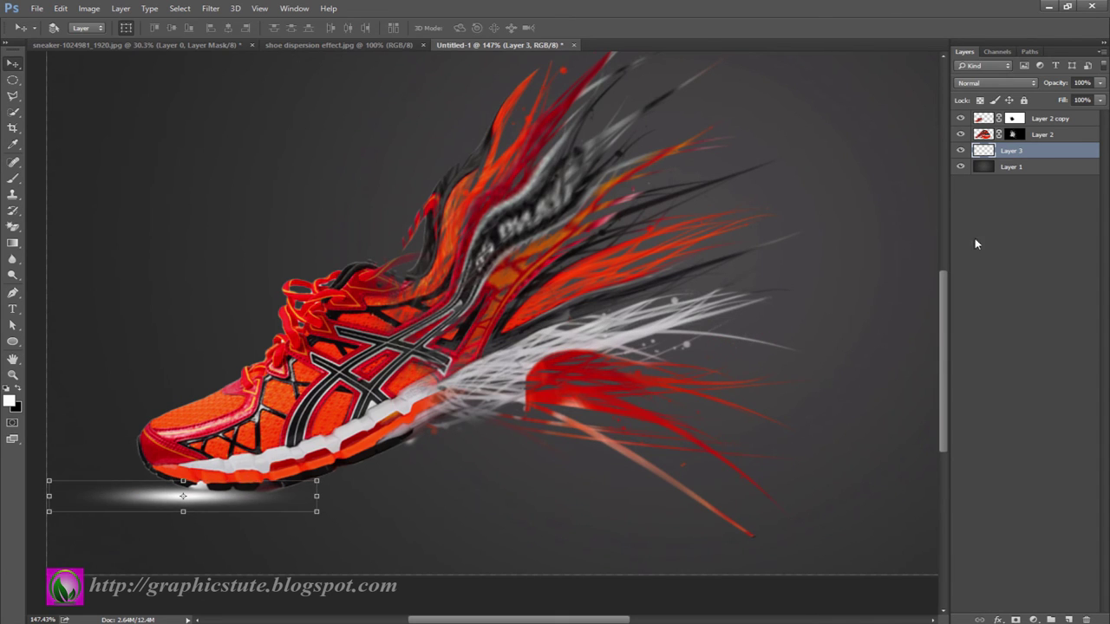
pyautogui.moveTo(1058, 83); pyautogui.dragTo(1038, 90)
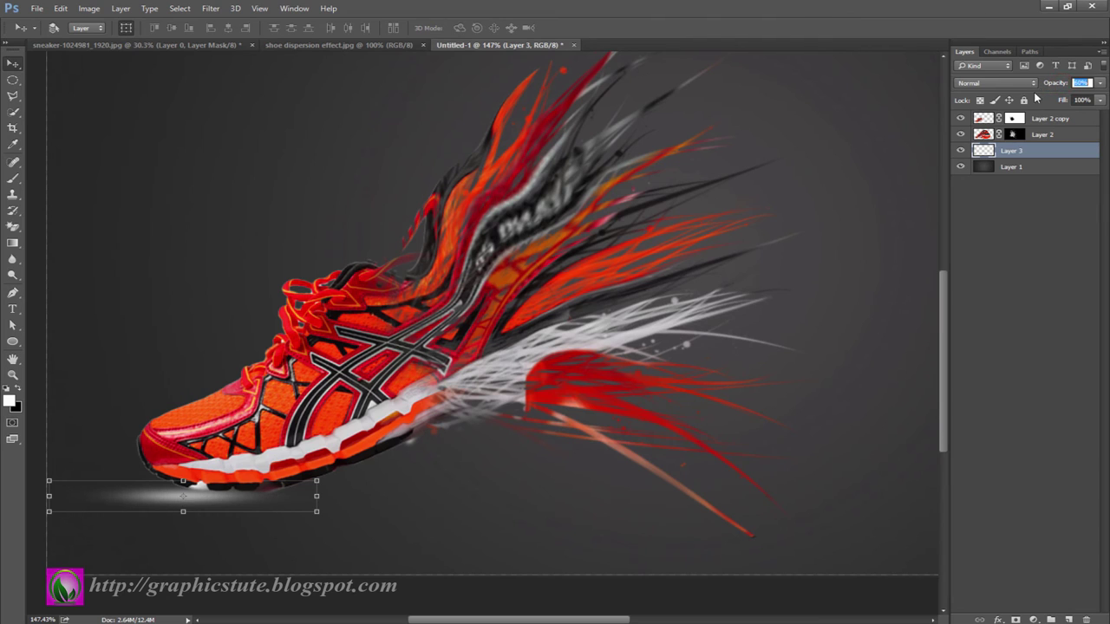
pyautogui.click(1032, 166)
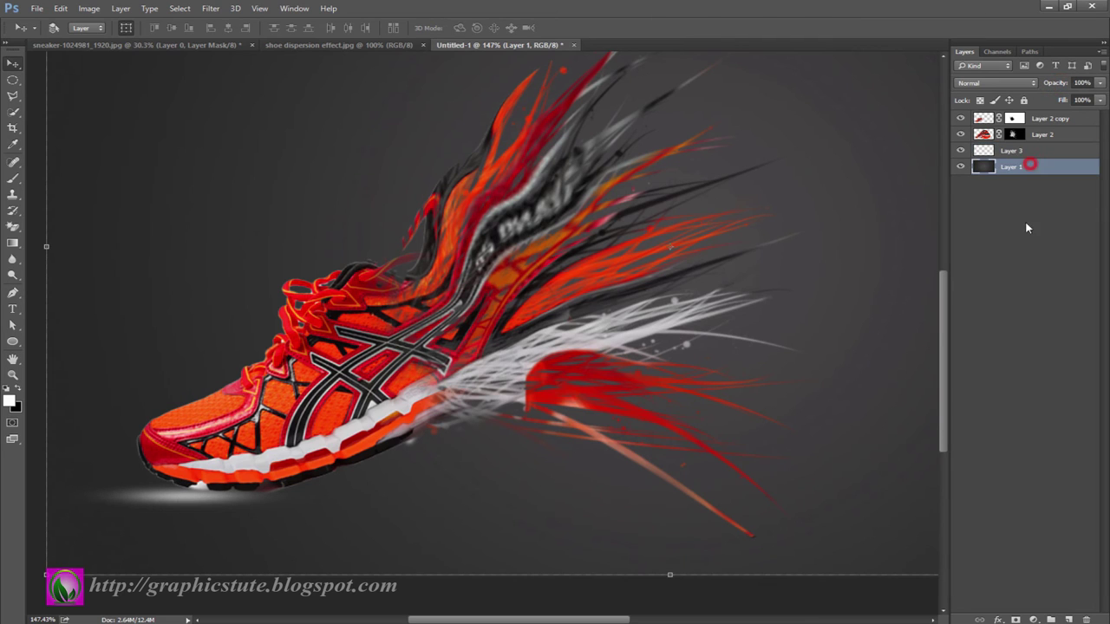
# - Add a colorized Hue/Saturation layer above Layer 1 with hue 360, saturation 64, lightness -59
pyautogui.click(1033, 619)
pyautogui.click(1028, 472)
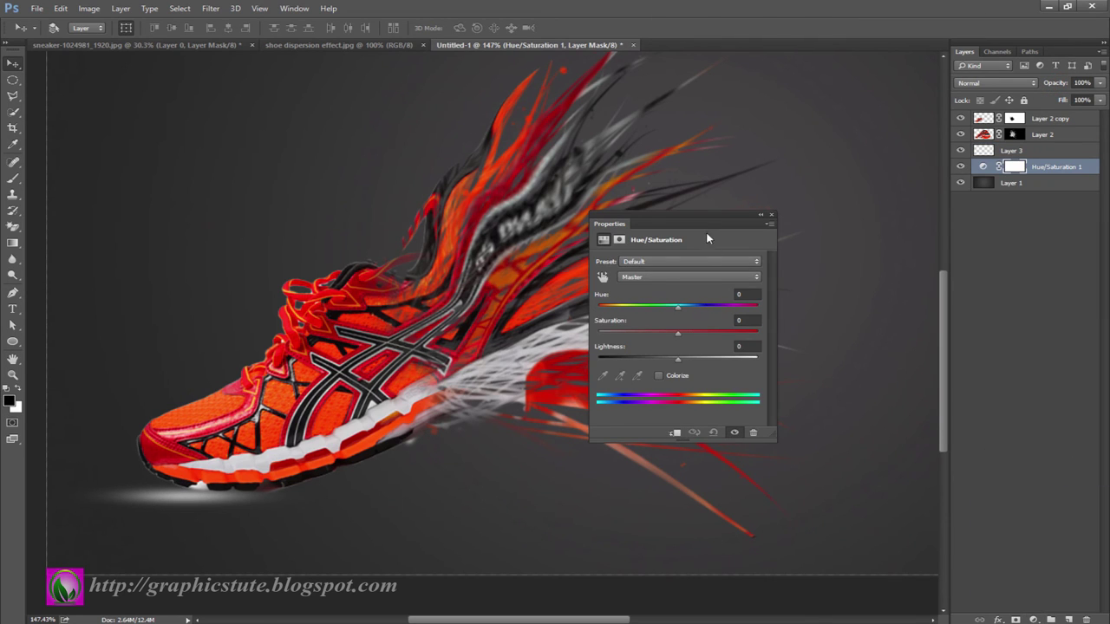
pyautogui.moveTo(737, 215); pyautogui.dragTo(996, 219)
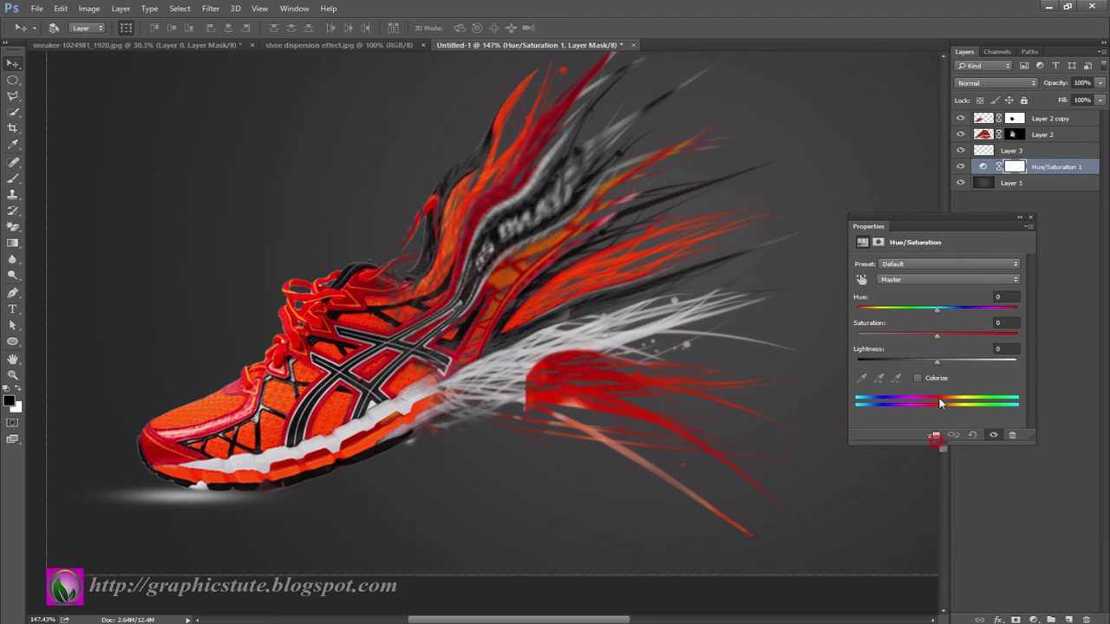
pyautogui.moveTo(937, 336); pyautogui.dragTo(1026, 316)
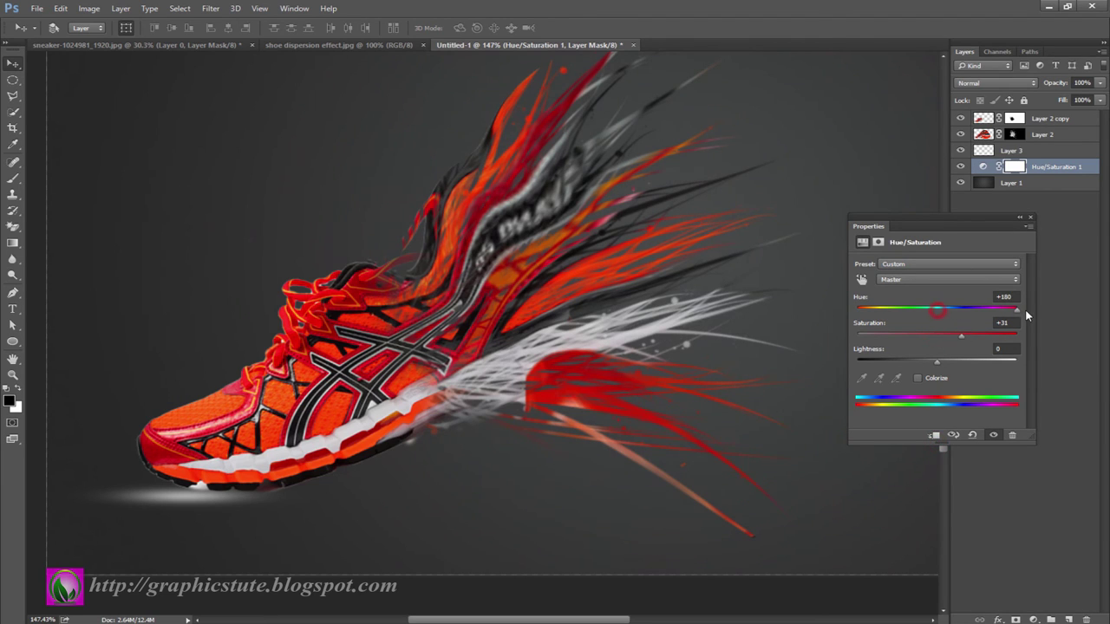
pyautogui.click(918, 378)
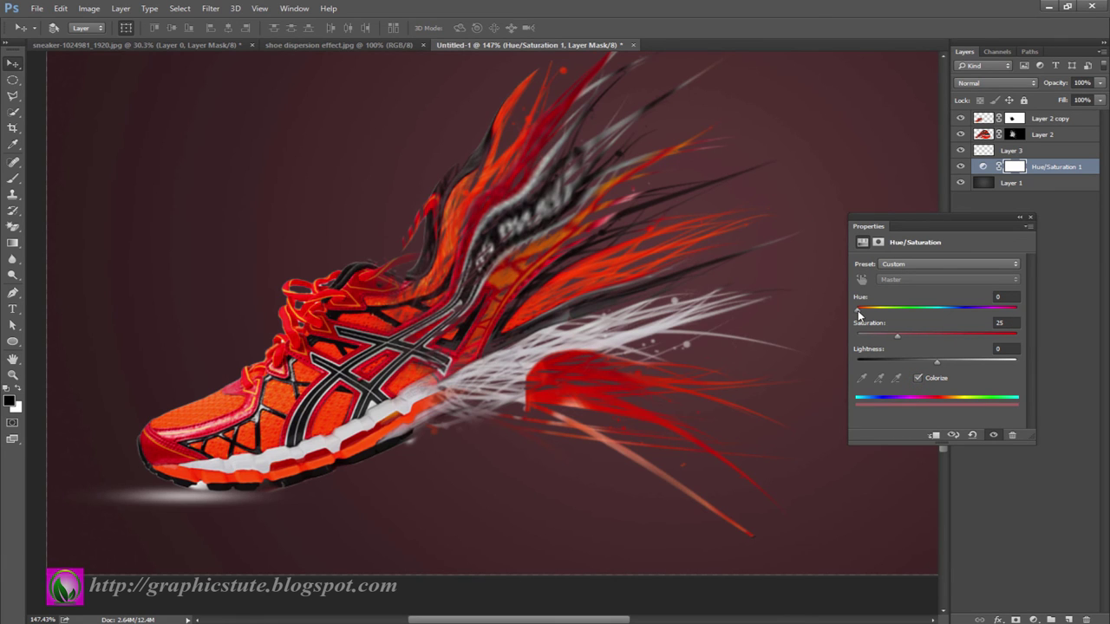
pyautogui.moveTo(859, 316); pyautogui.dragTo(1021, 319)
pyautogui.moveTo(899, 336)
pyautogui.mouseDown()
pyautogui.moveTo(934, 336)
pyautogui.moveTo(901, 363)
pyautogui.mouseUp()
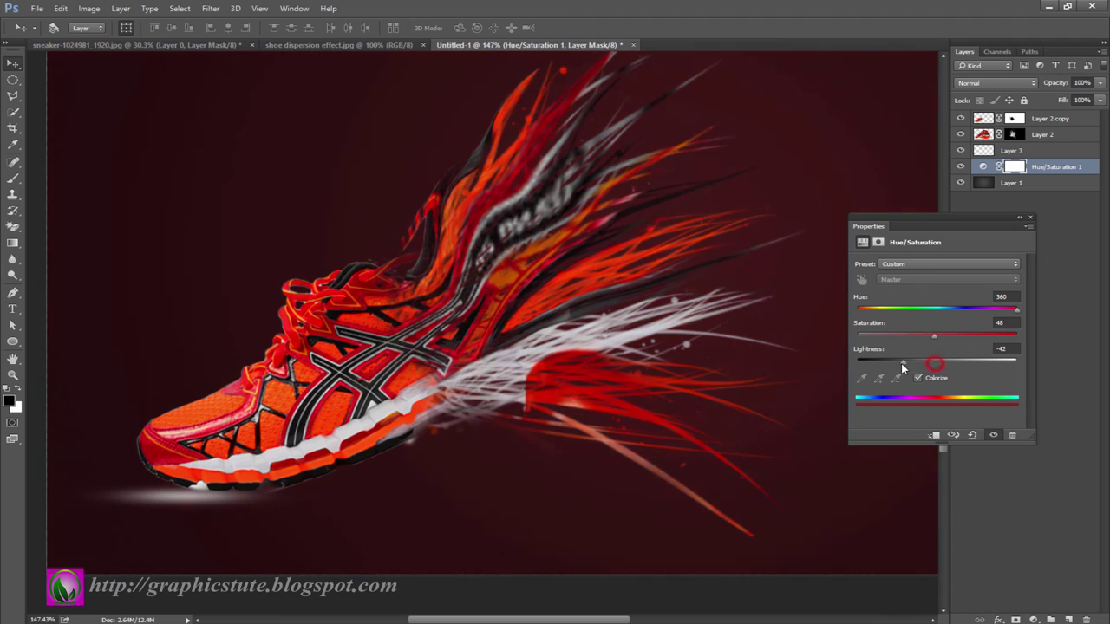
pyautogui.click(960, 337)
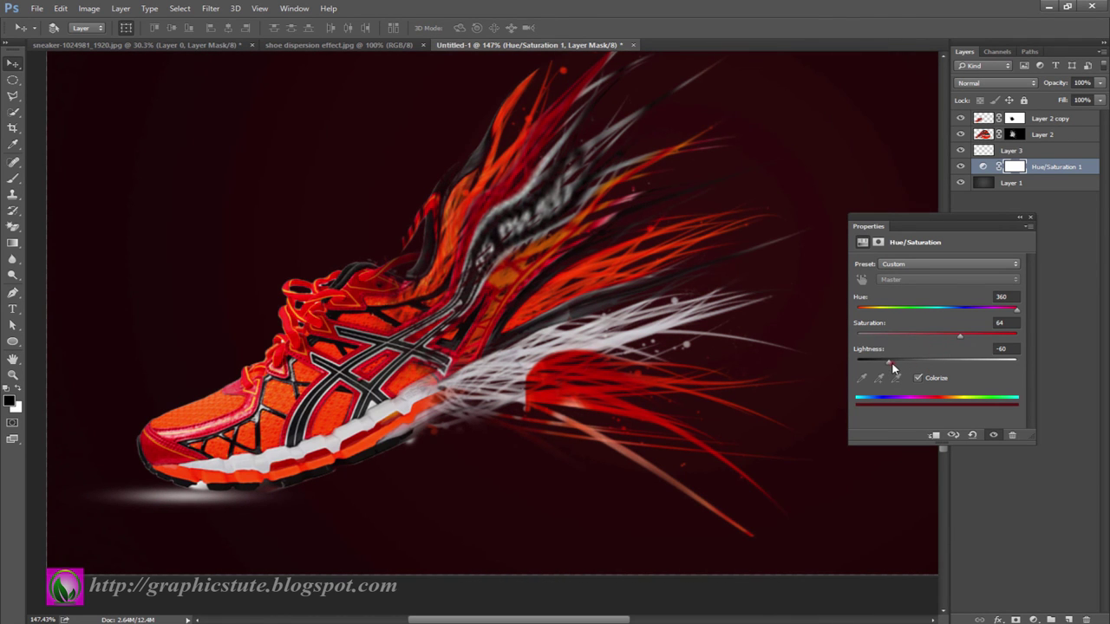
pyautogui.moveTo(893, 369); pyautogui.dragTo(886, 368)
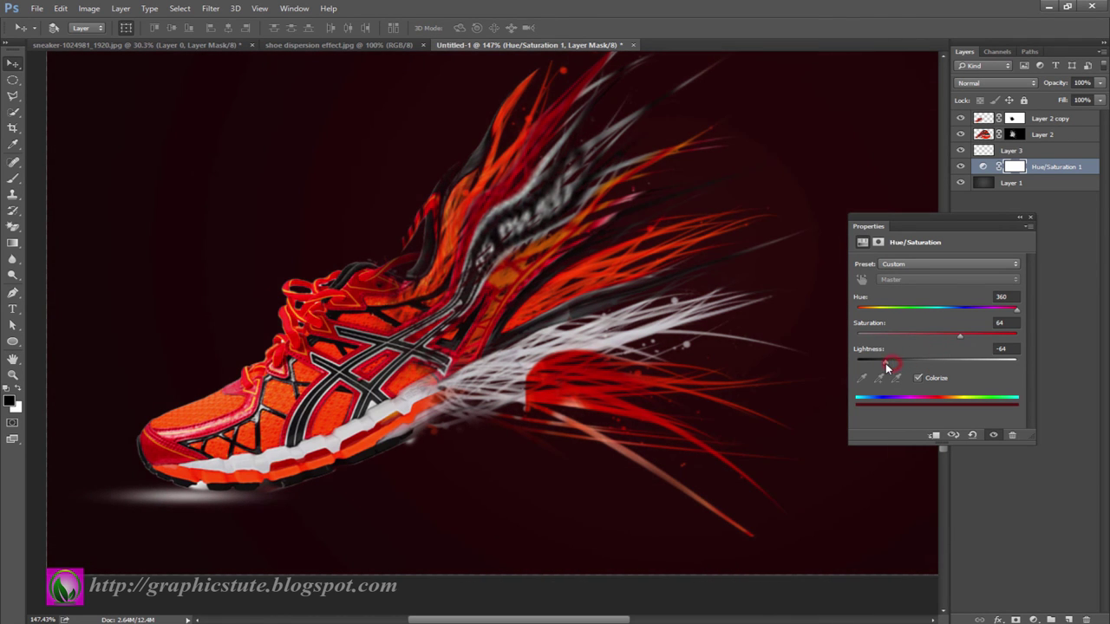
pyautogui.click(1031, 217)
pyautogui.click(13, 374)
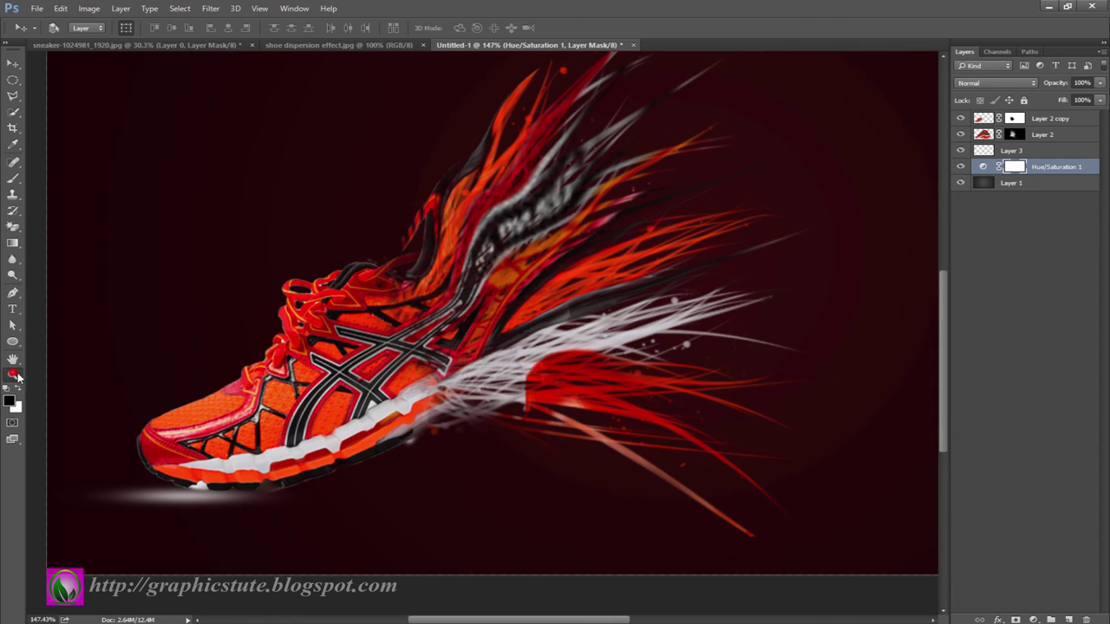
# - Scale up Layer 2 and Layer 2 copy together and shift the shoe right
pyautogui.moveTo(514, 541)
pyautogui.mouseDown()
pyautogui.moveTo(453, 434)
pyautogui.moveTo(537, 513)
pyautogui.mouseUp()
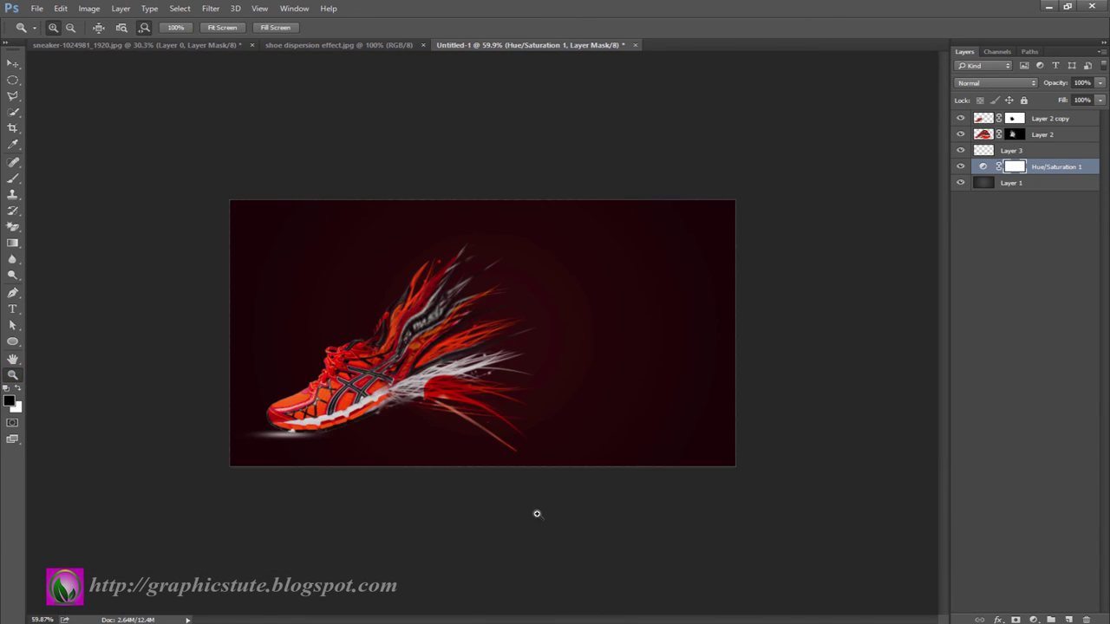
pyautogui.click(1039, 135)
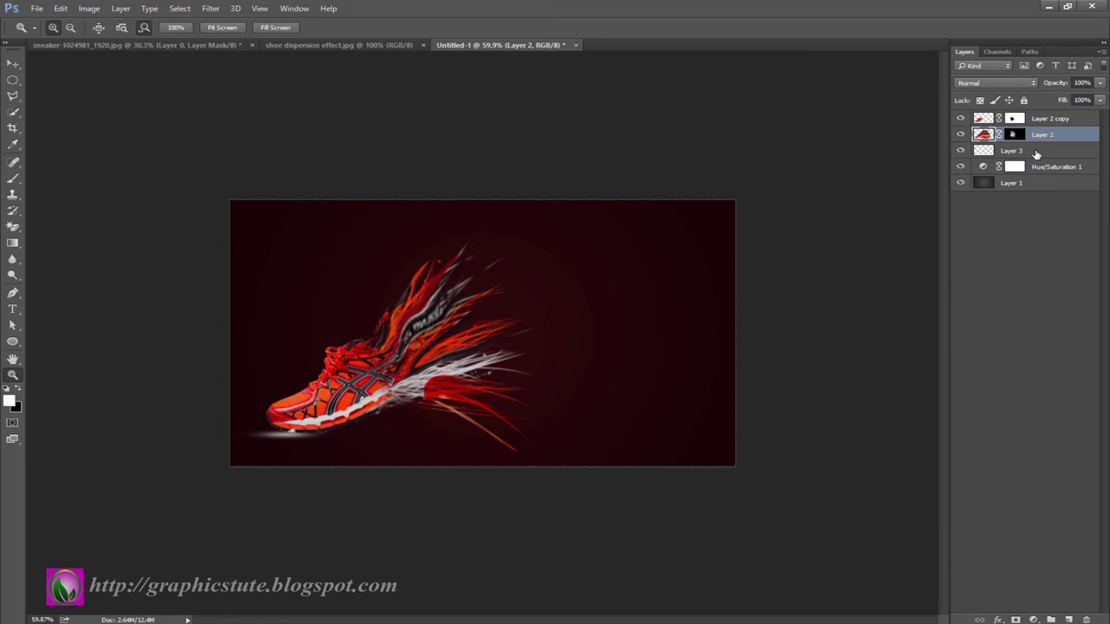
pyautogui.keyDown('ctrl'); pyautogui.click(1049, 118); pyautogui.keyUp('ctrl')
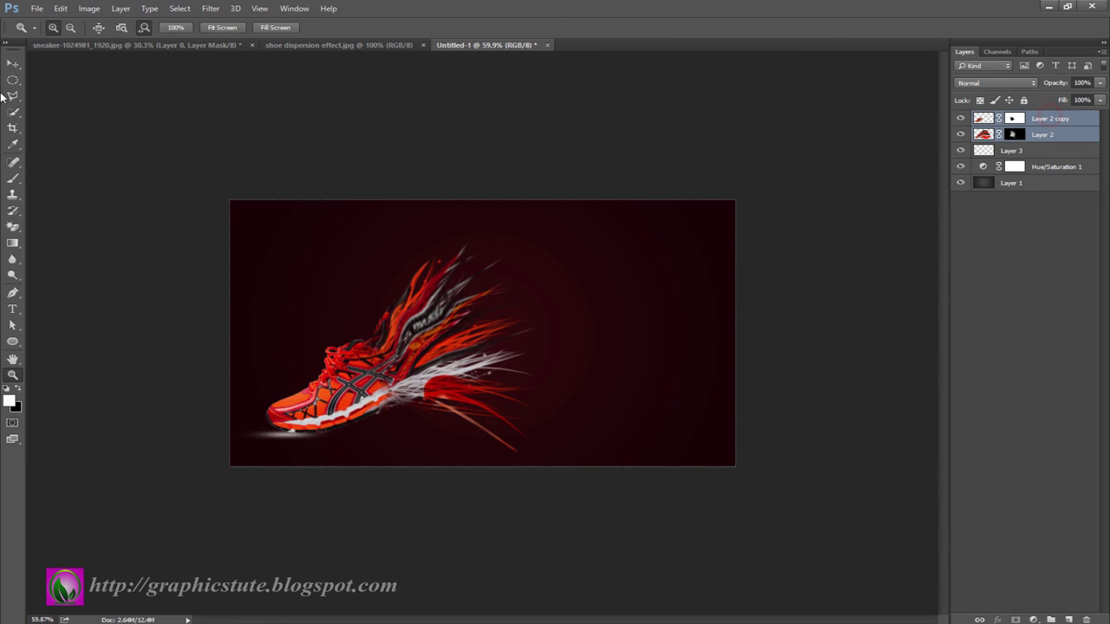
pyautogui.click(12, 62)
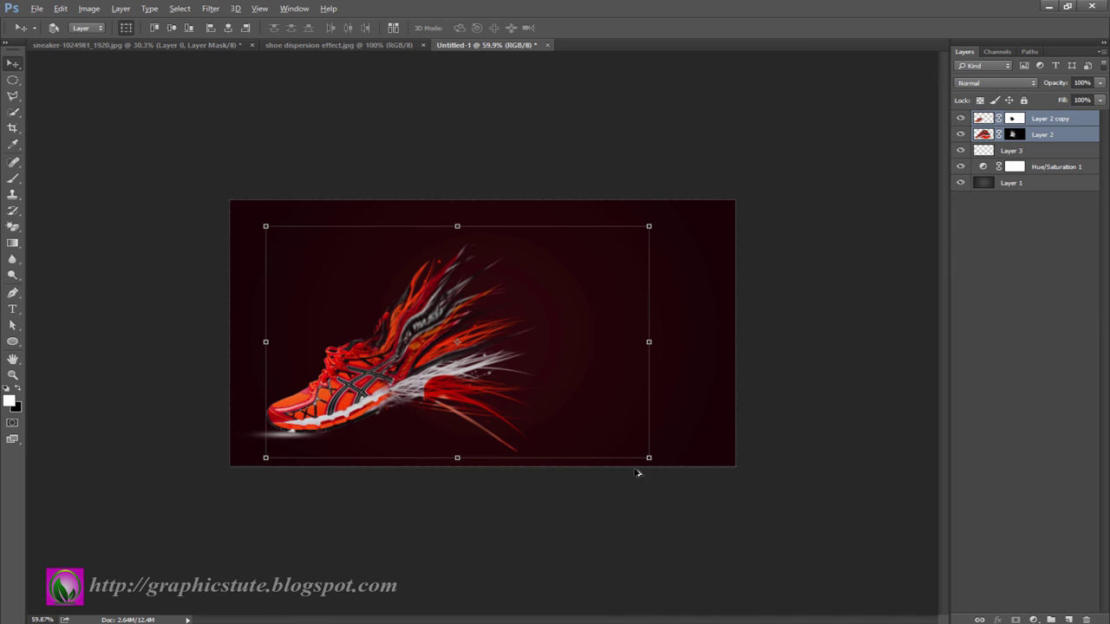
pyautogui.moveTo(658, 464); pyautogui.dragTo(737, 488)
pyautogui.moveTo(498, 429); pyautogui.dragTo(597, 416)
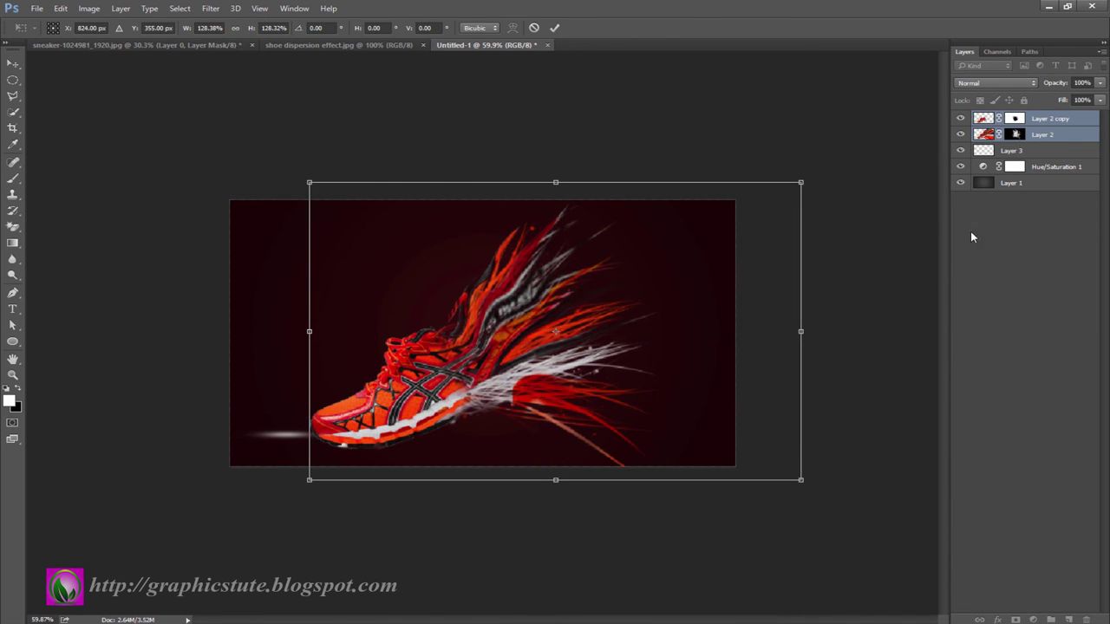
pyautogui.press('Return')
# - Move the Layer 3 glow under the sole, widen it to about 132% and fade it to 45%
pyautogui.click(1012, 151)
pyautogui.press('6')
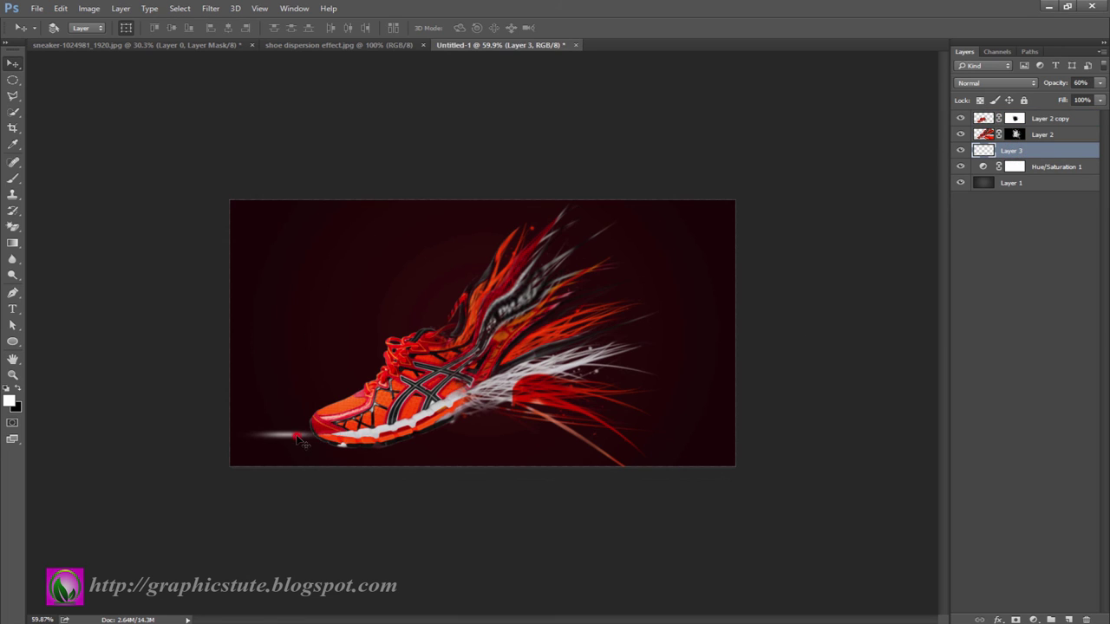
pyautogui.moveTo(298, 440); pyautogui.dragTo(349, 453)
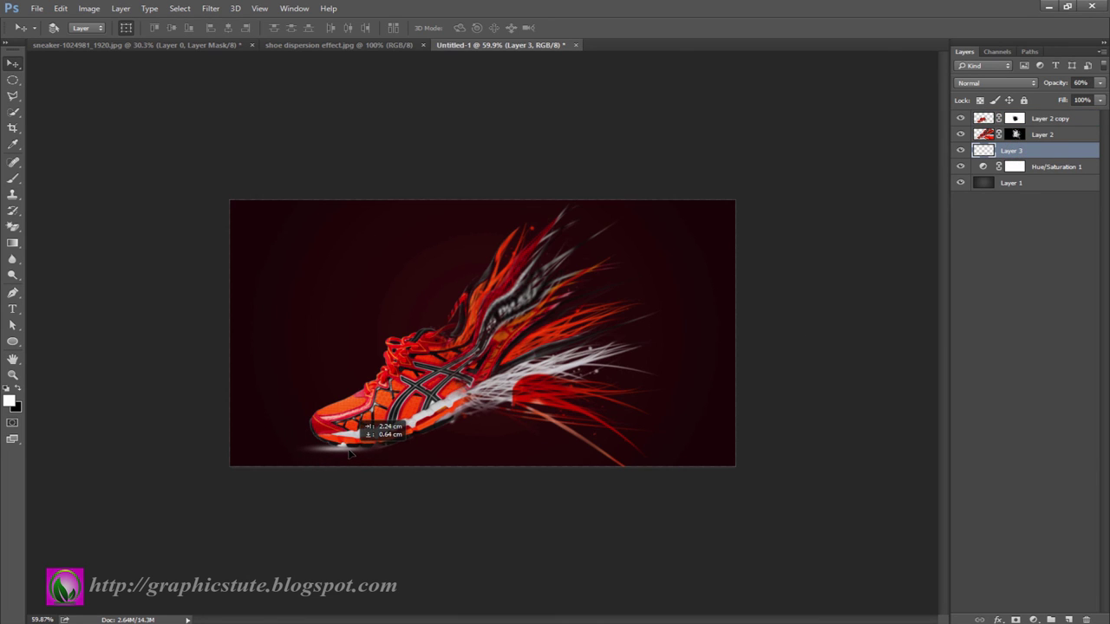
pyautogui.hotkey('ctrl', 't')
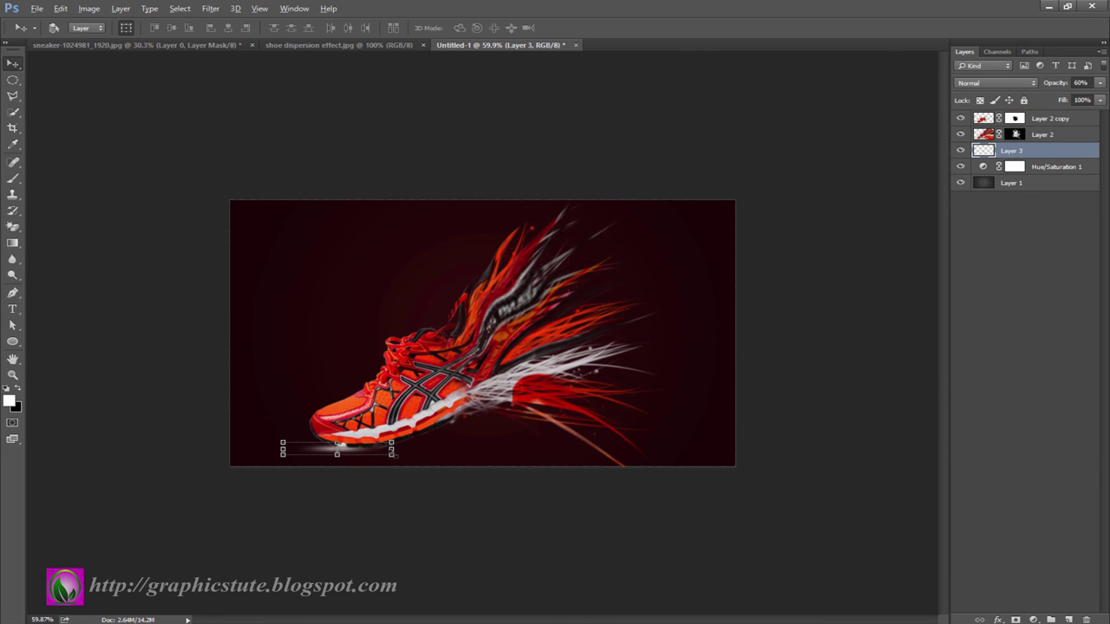
pyautogui.moveTo(392, 449)
pyautogui.mouseDown()
pyautogui.moveTo(410, 449)
pyautogui.moveTo(375, 457)
pyautogui.mouseUp()
pyautogui.press('Return')
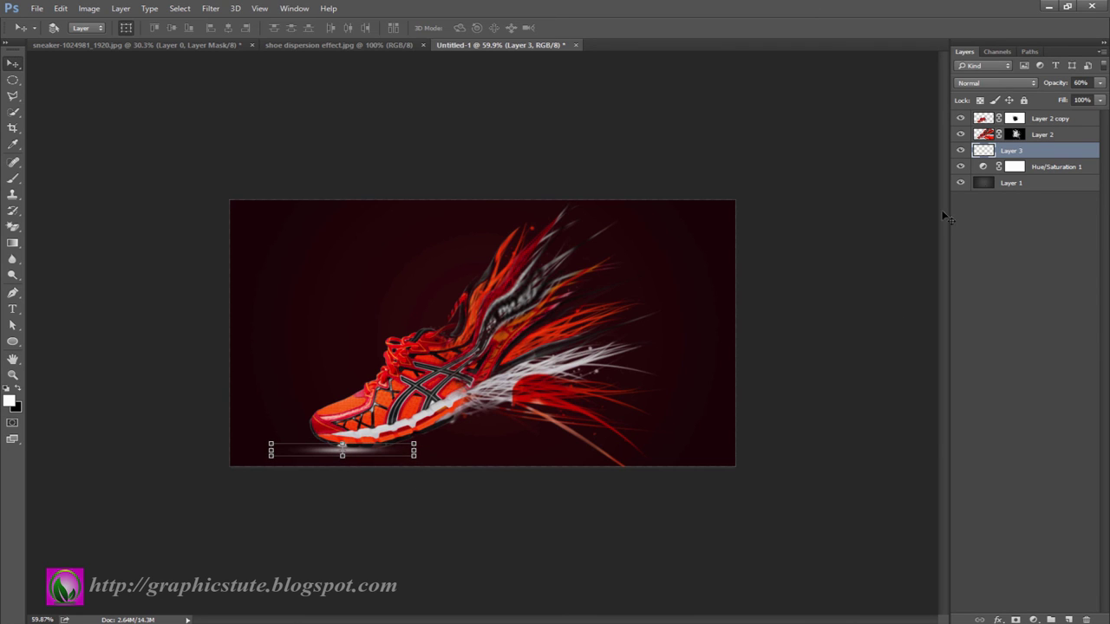
pyautogui.moveTo(1059, 84); pyautogui.dragTo(1049, 94)
pyautogui.click(1033, 119)
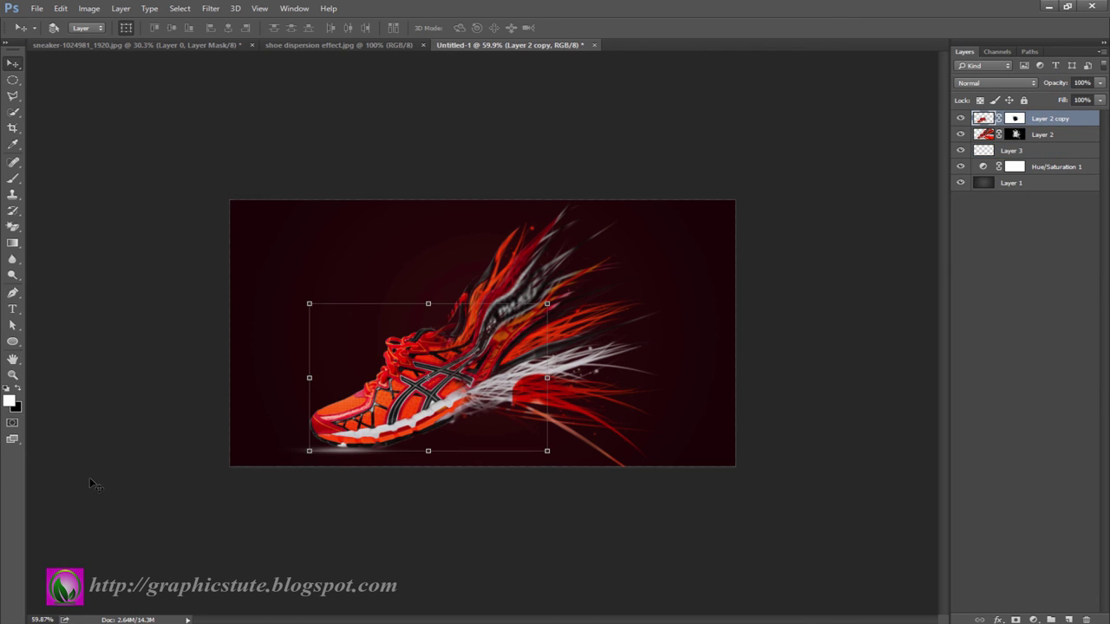
pyautogui.click(13, 374)
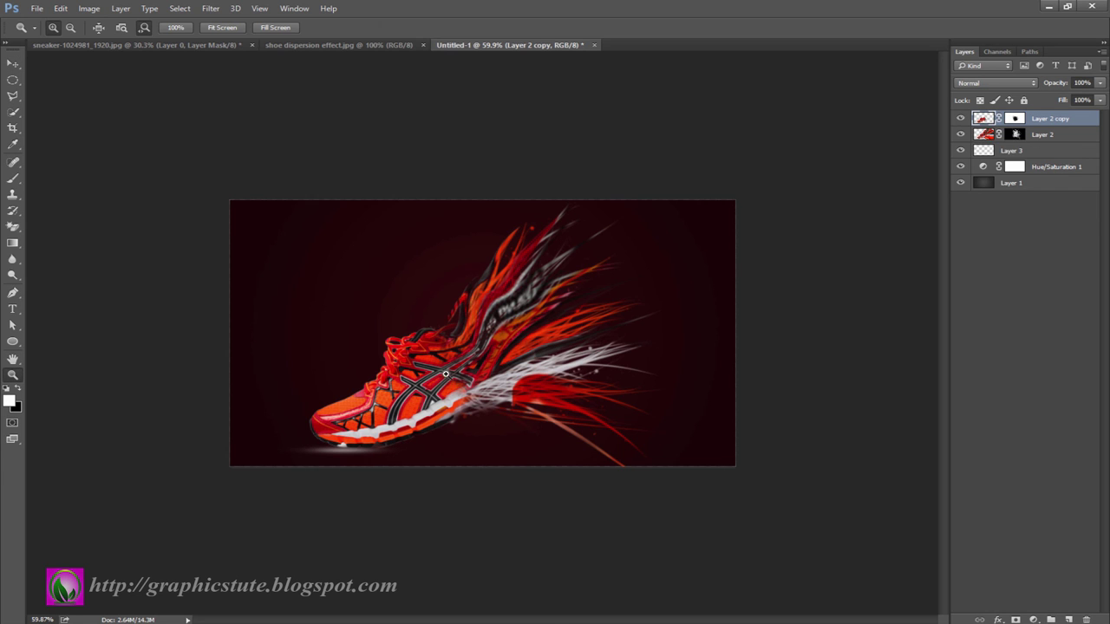
pyautogui.moveTo(447, 375); pyautogui.dragTo(491, 414)
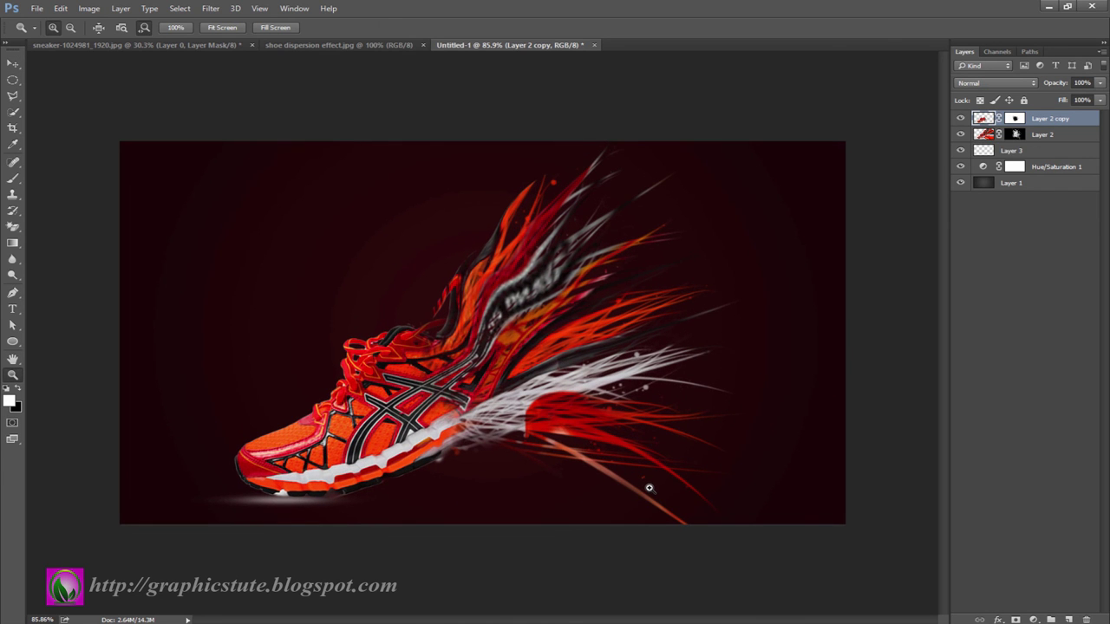
pyautogui.click(332, 46)
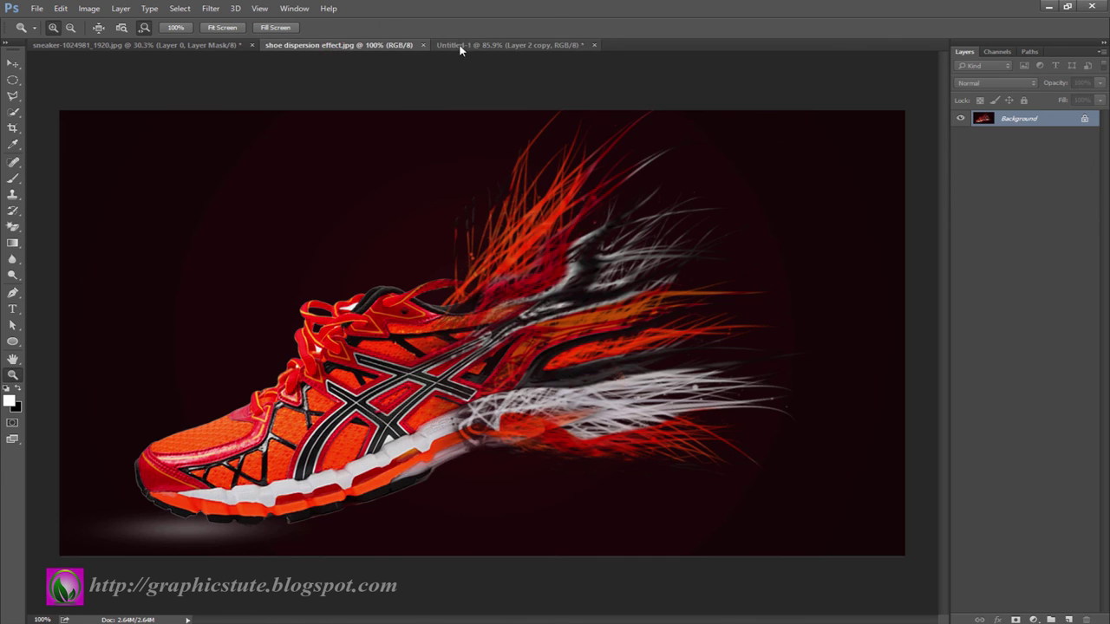
pyautogui.click(482, 44)
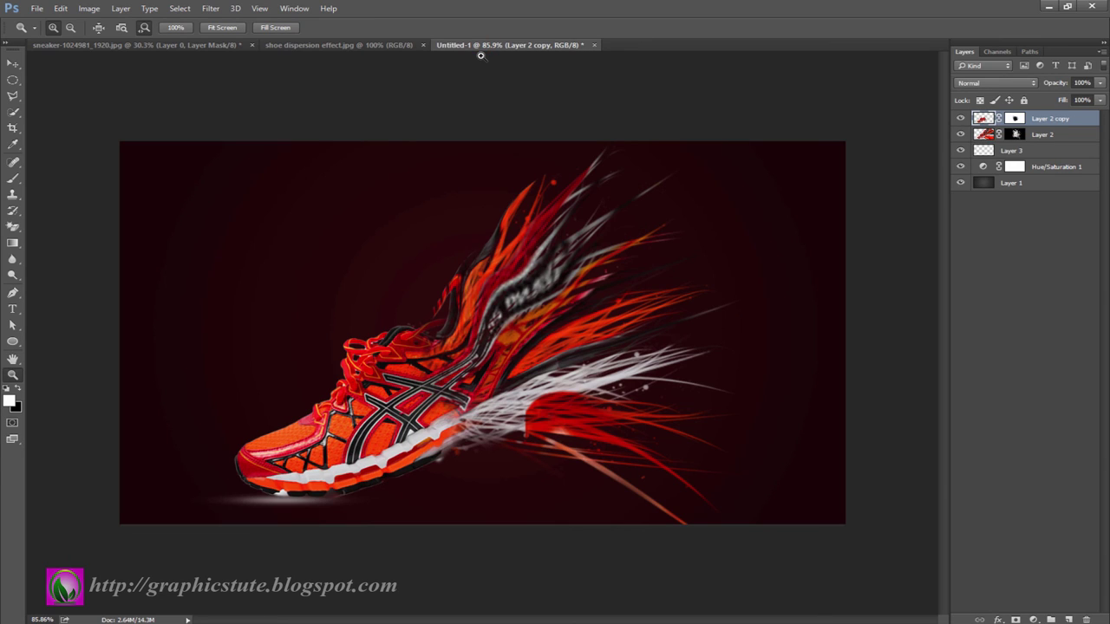